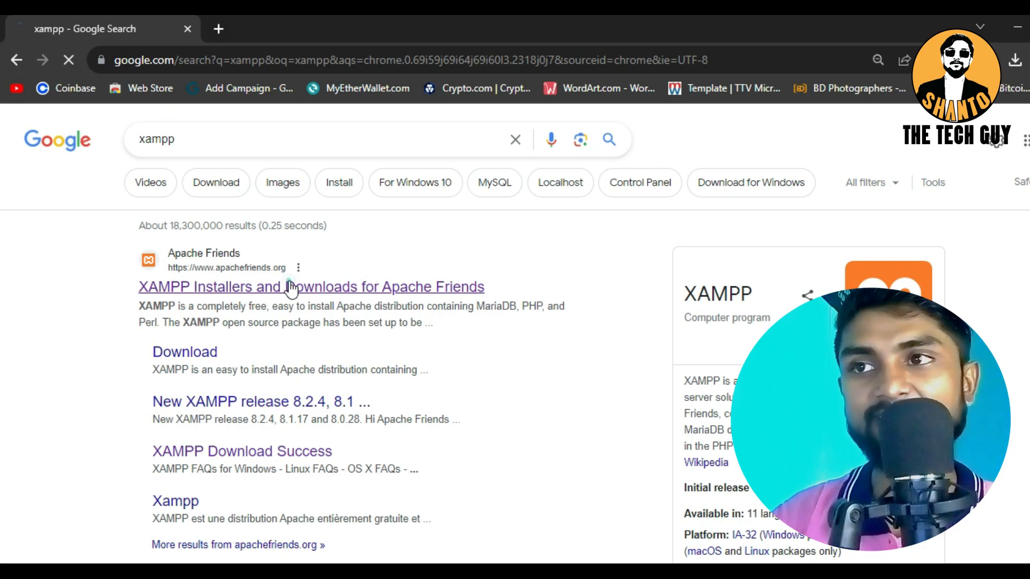
# Start downloading XAMPP 8.2.4 for Windows from the Apache Friends site, and cancel the running installer download
pyautogui.scroll(-2, 310, 314)
pyautogui.scroll(-2, 310, 313)
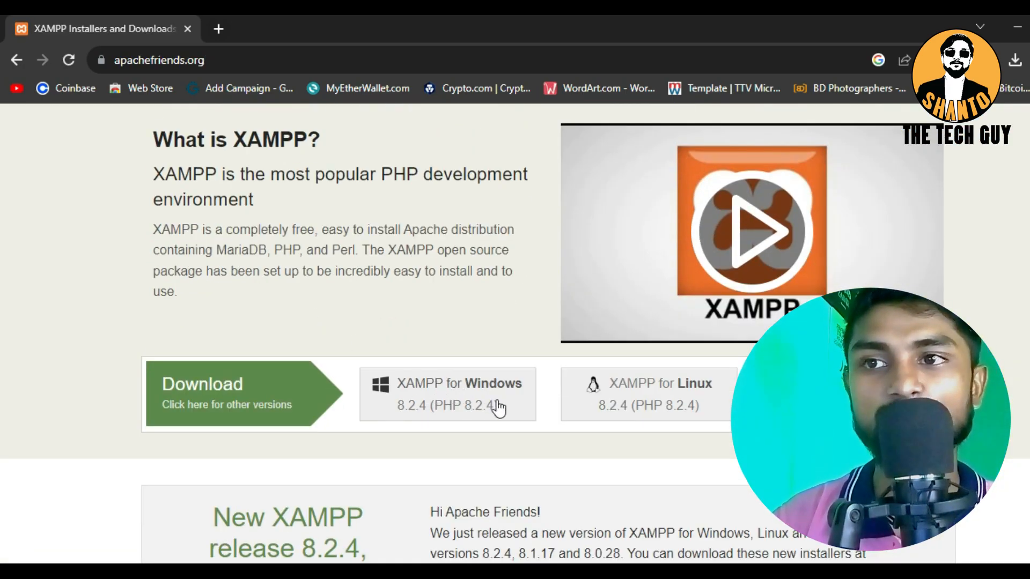
pyautogui.click(450, 382)
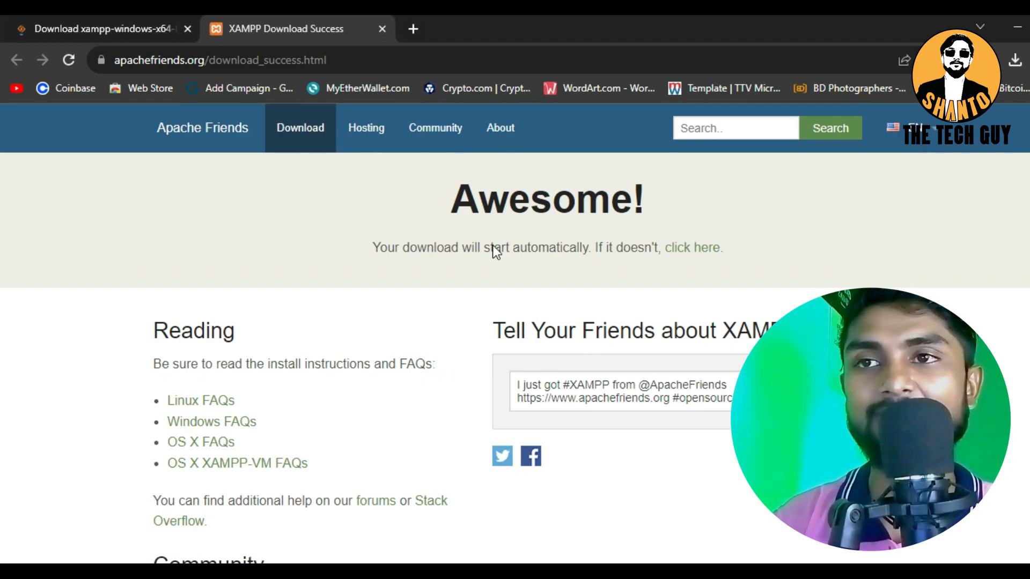
pyautogui.click(689, 251)
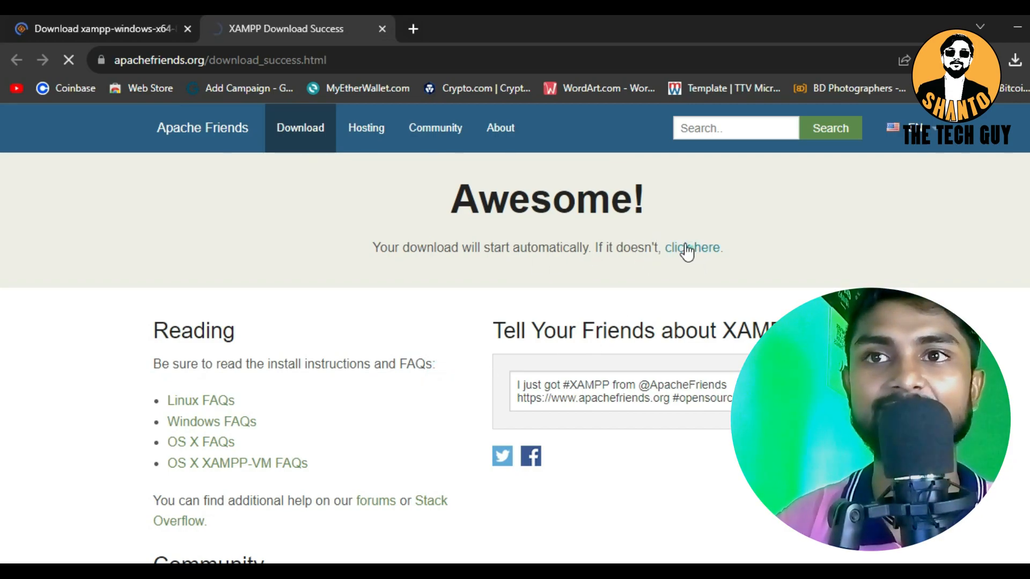
pyautogui.scroll(-5, 480, 368)
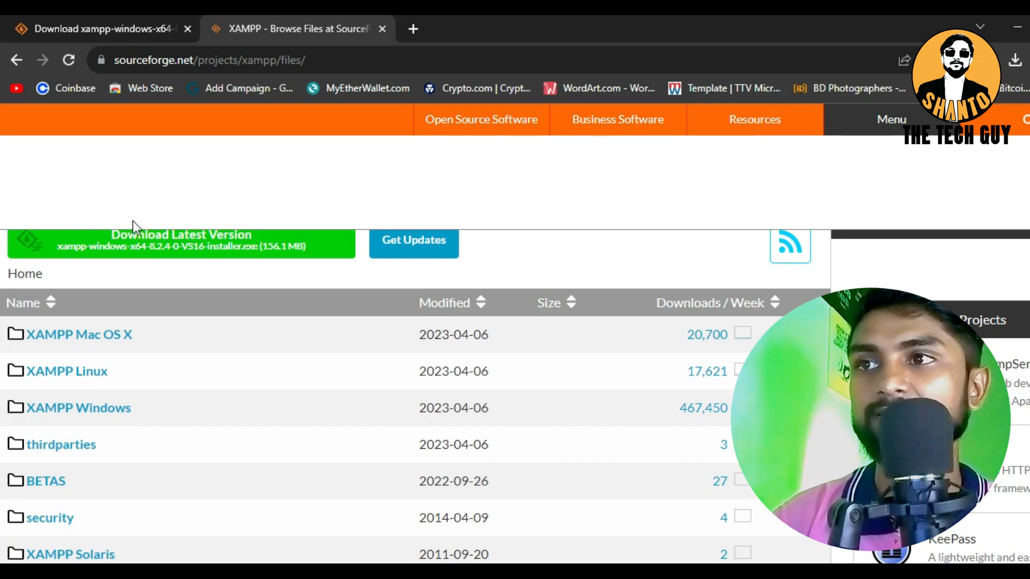
pyautogui.scroll(3, 161, 321)
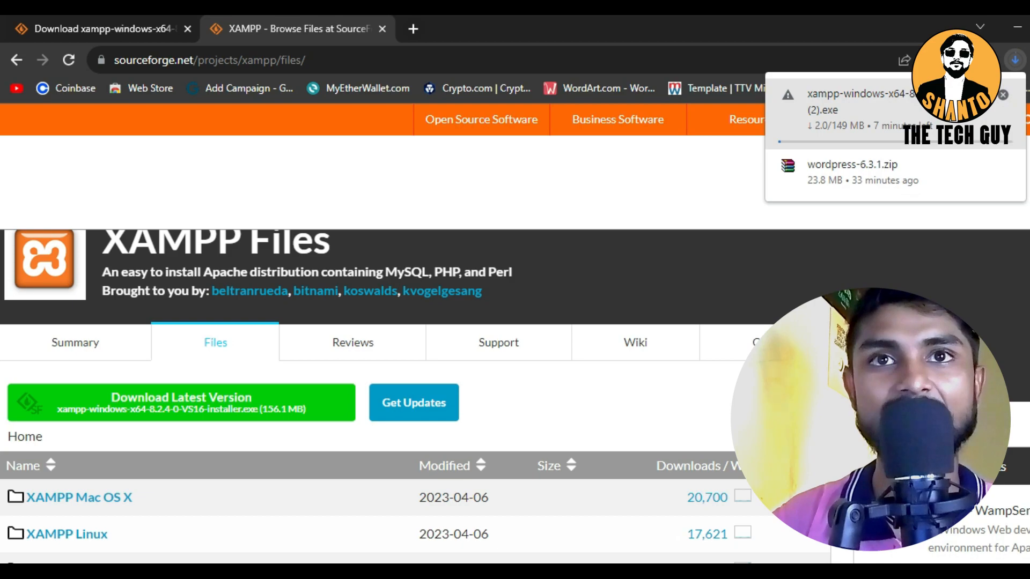
pyautogui.click(1002, 96)
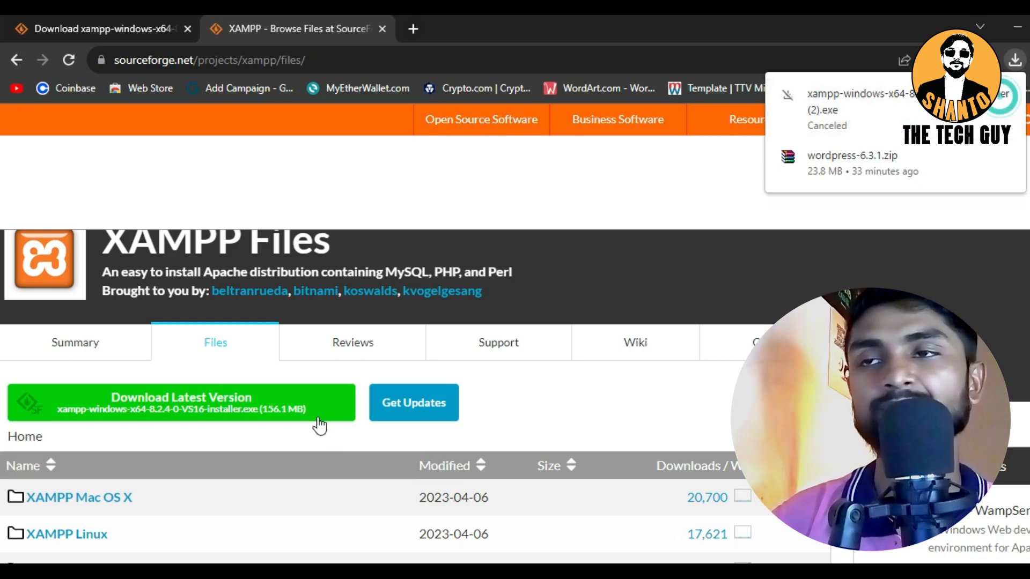
pyautogui.click(504, 180)
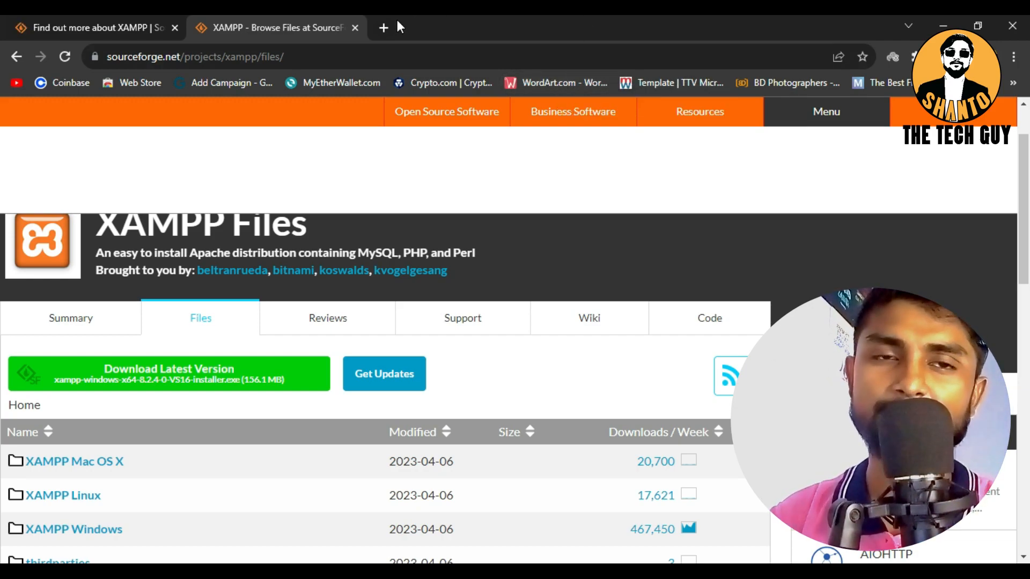
# Search Google for "wordpress" in a new tab and download WordPress 6.3.1 from the wordpress.org download page
pyautogui.click(384, 28)
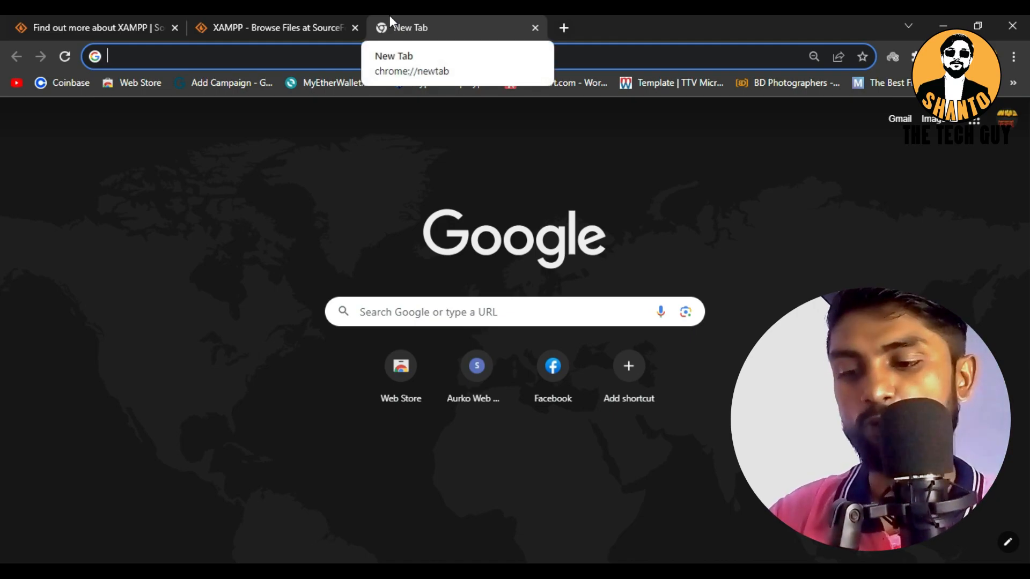
pyautogui.write('word')
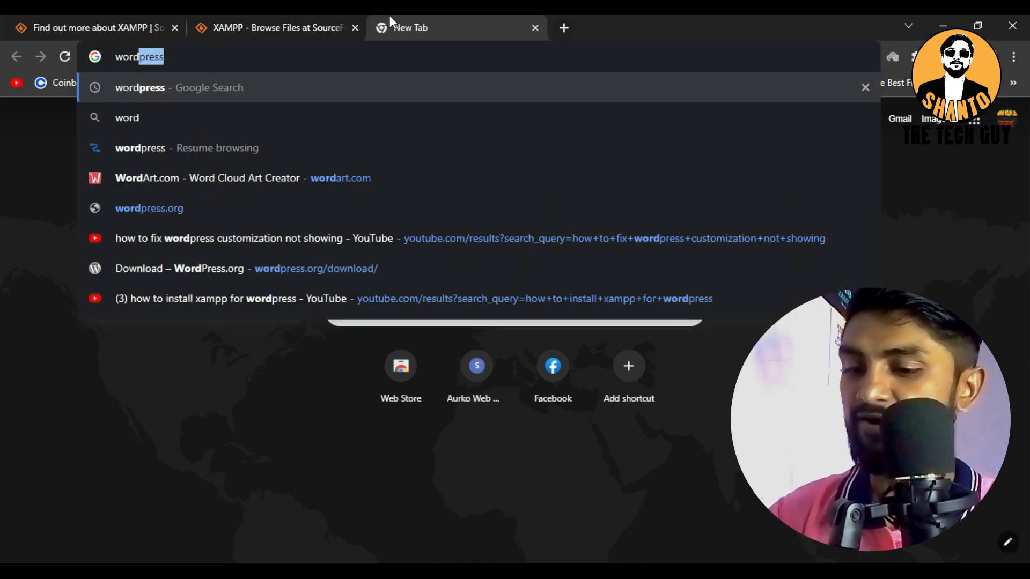
pyautogui.write('press')
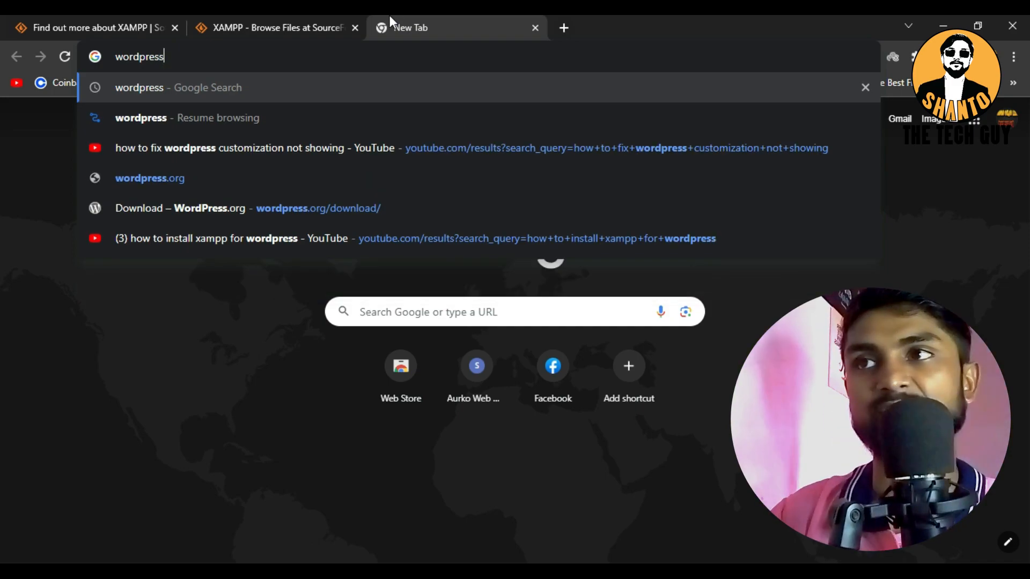
pyautogui.press('Return')
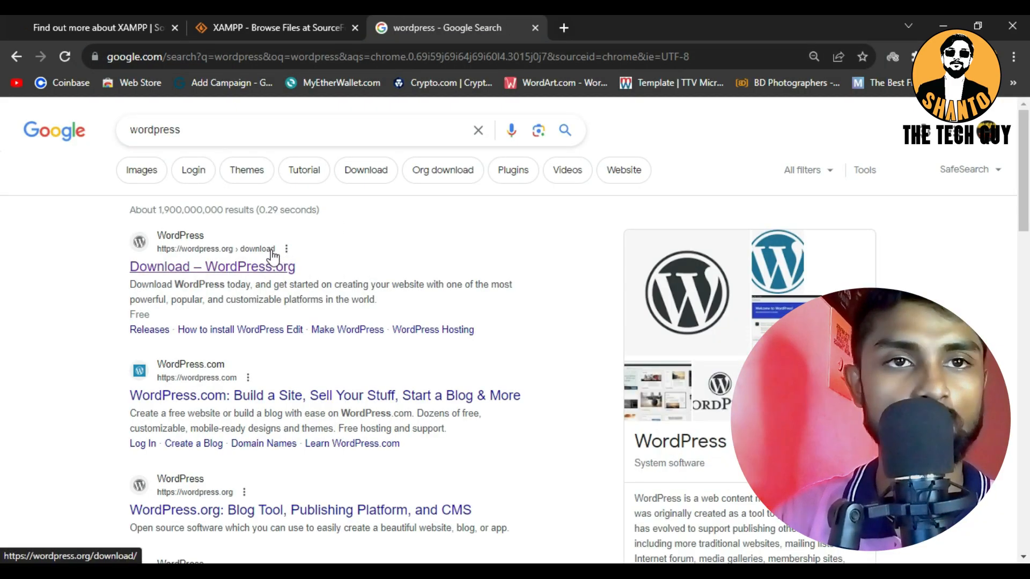
pyautogui.click(235, 261)
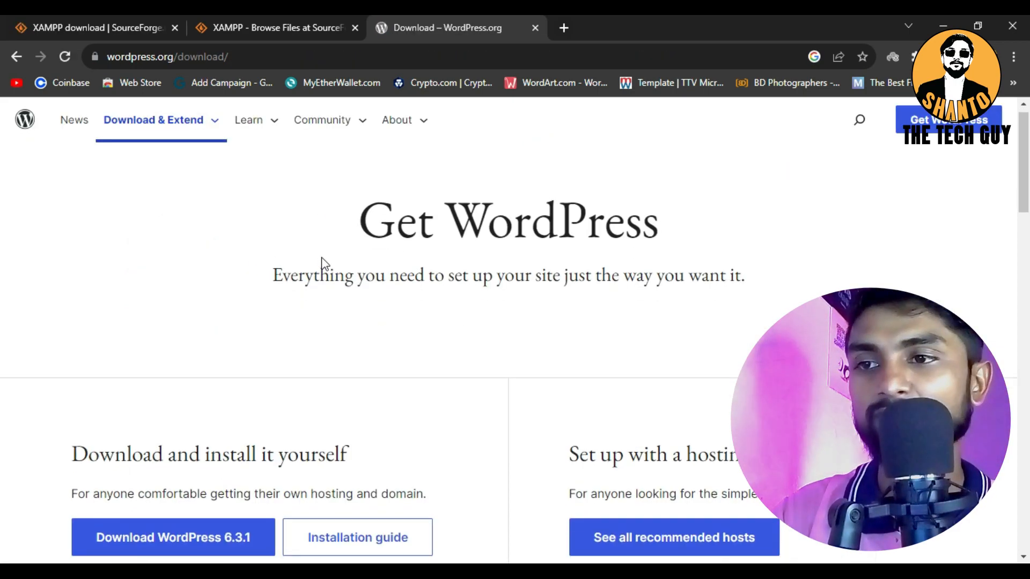
pyautogui.scroll(-3, 322, 264)
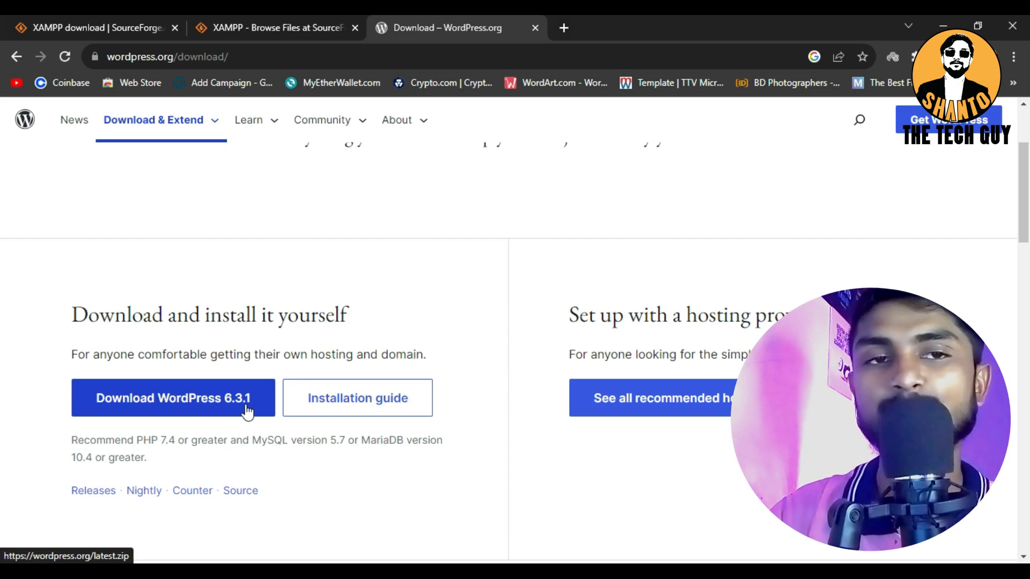
pyautogui.click(231, 400)
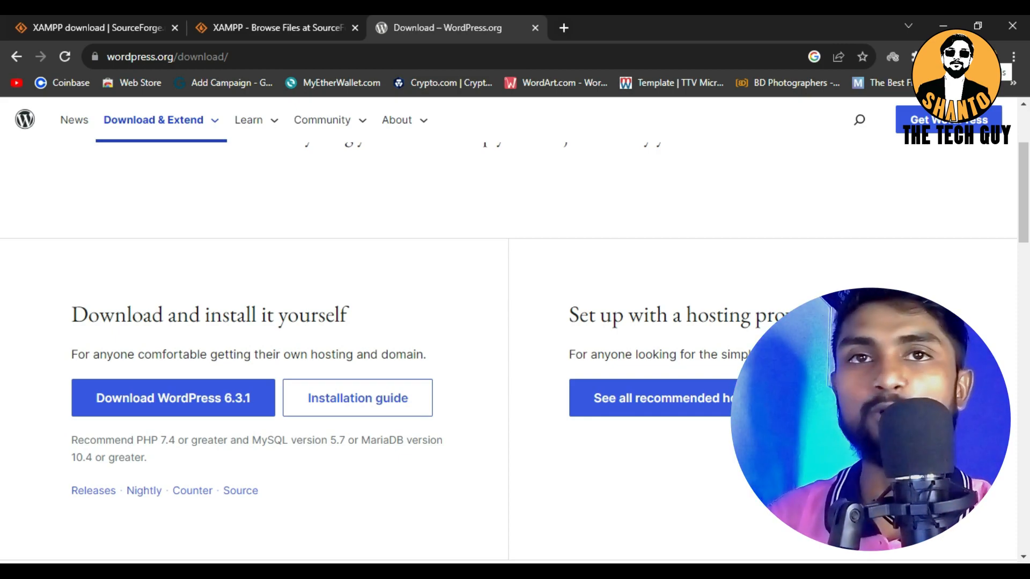
# Run xampp-windows-x64-8.2.4-0-VS16-installer from the Downloads folder in File Explorer and accept the User Account Control warning
pyautogui.click(941, 21)
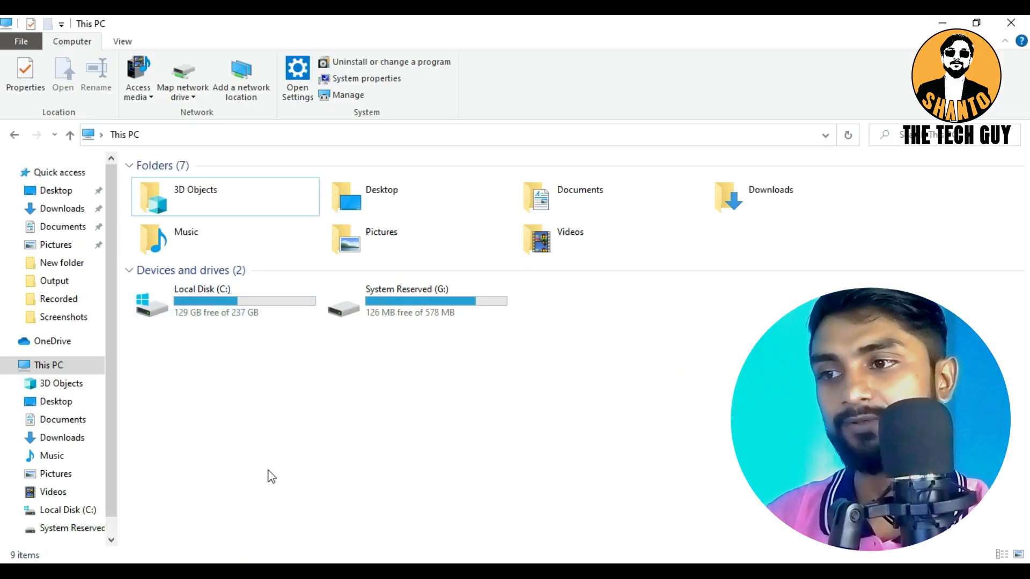
pyautogui.click(56, 213)
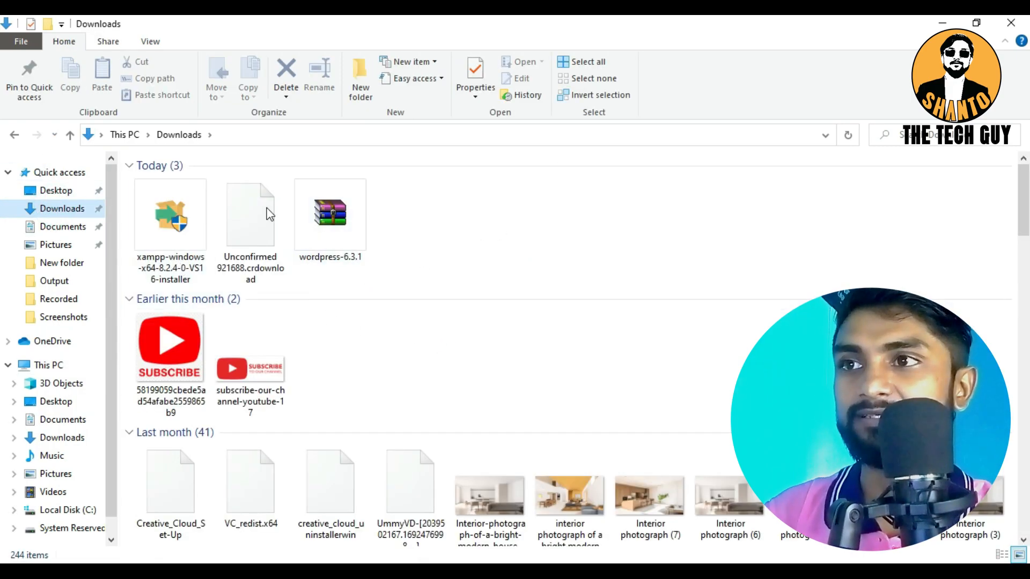
pyautogui.click(161, 199)
pyautogui.doubleClick(175, 203)
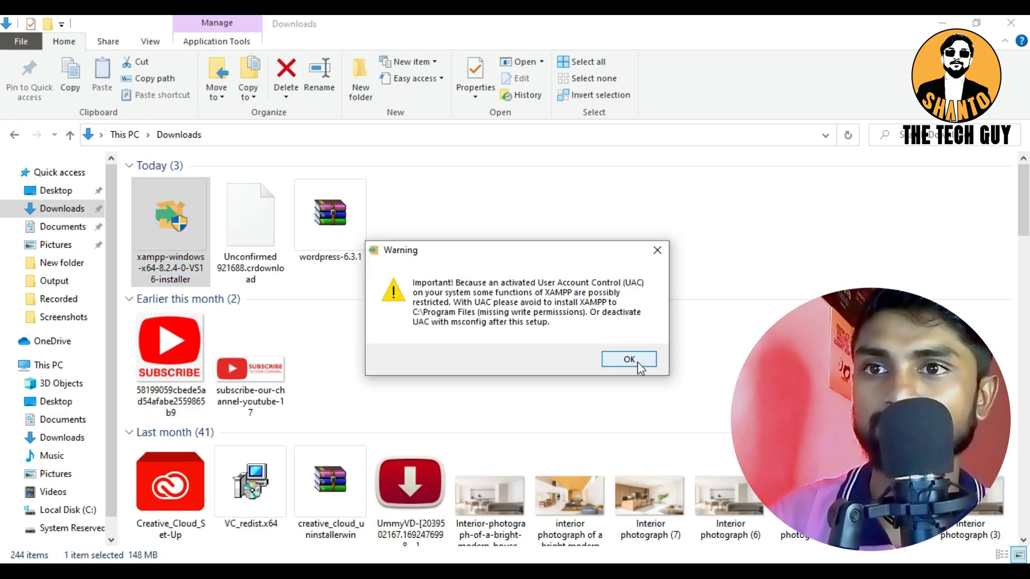
pyautogui.click(640, 365)
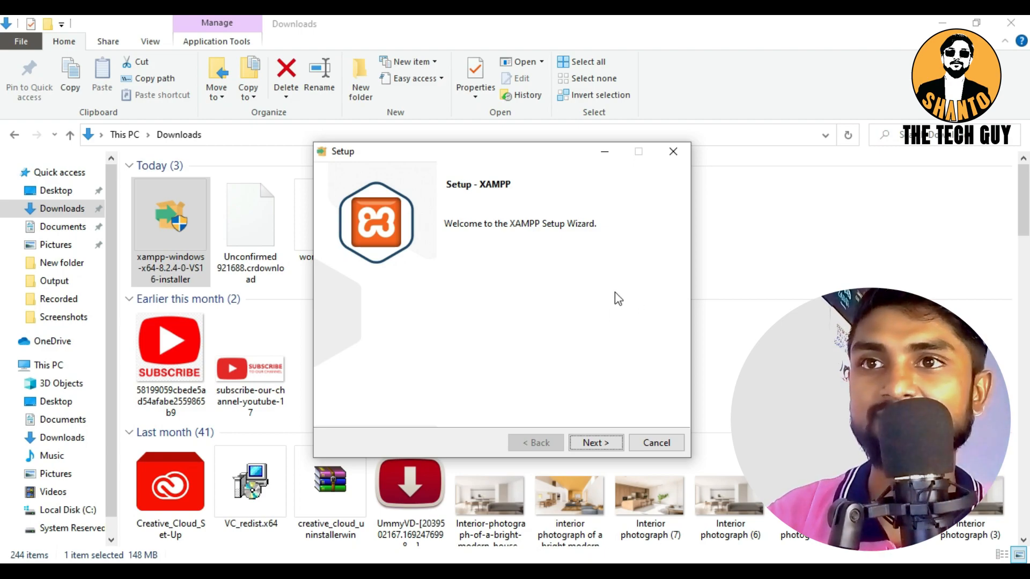
# Install XAMPP with all default components into C:\xampp, with English as the control panel language
pyautogui.click(593, 443)
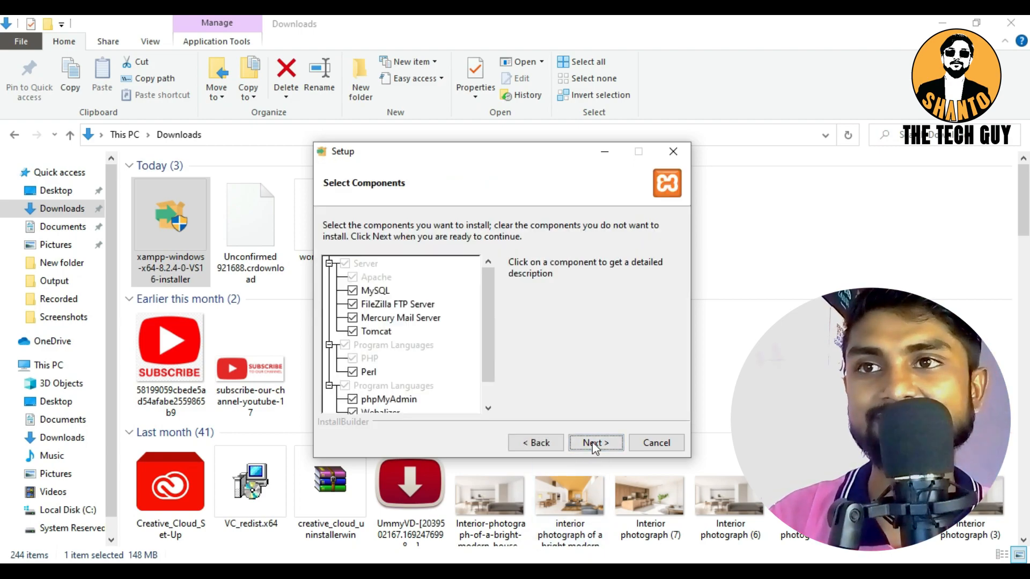
pyautogui.click(592, 443)
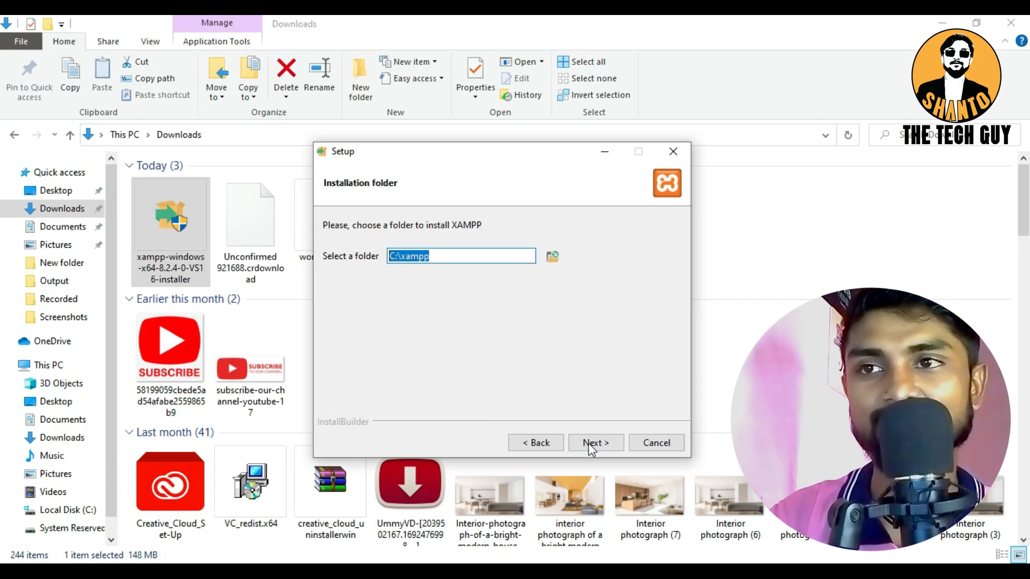
pyautogui.click(594, 445)
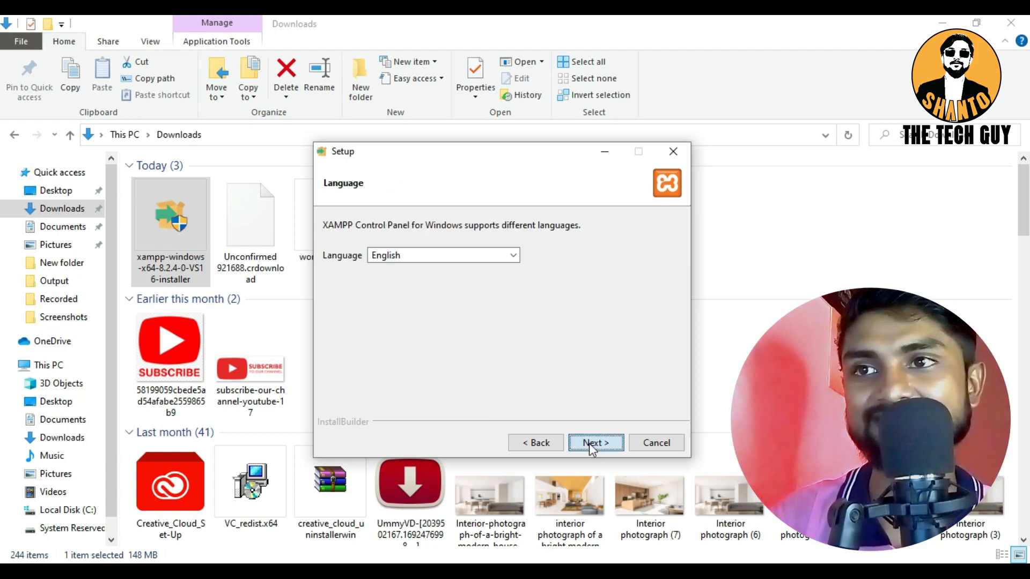
pyautogui.click(589, 443)
pyautogui.click(588, 442)
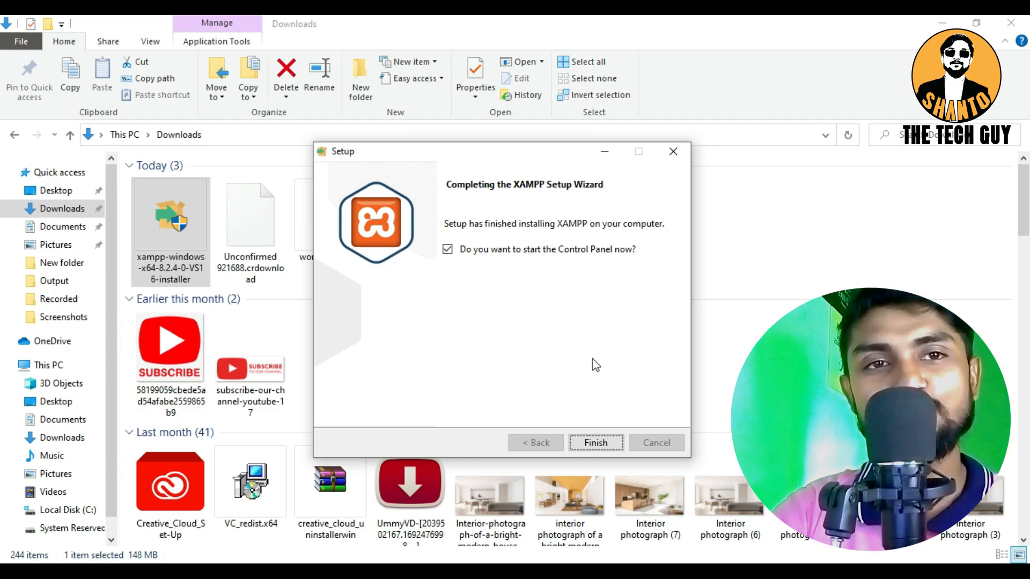
# Finish the XAMPP setup with the option to start the Control Panel, and close the Control Panel window
pyautogui.click(594, 443)
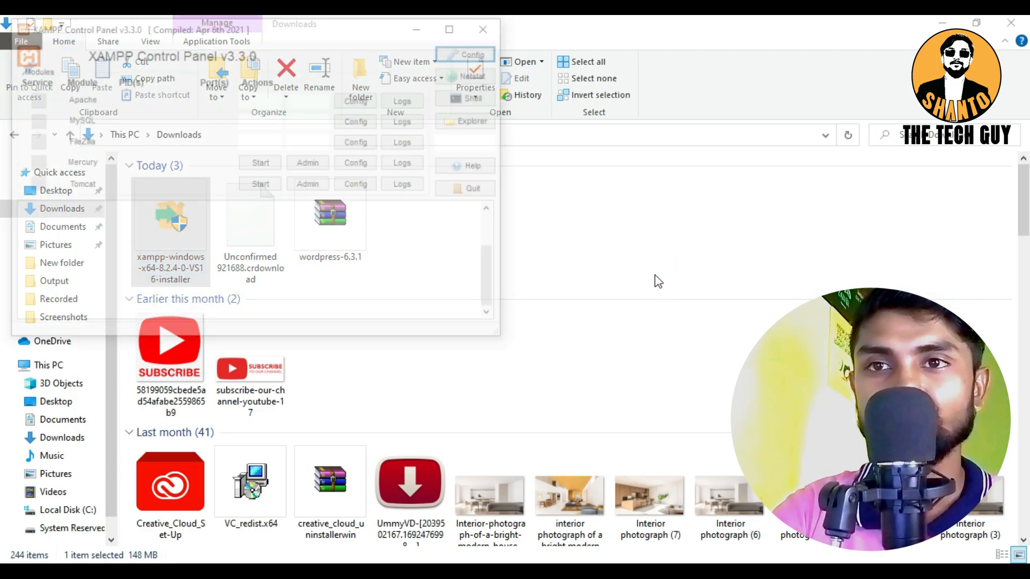
pyautogui.moveTo(384, 33); pyautogui.dragTo(662, 133)
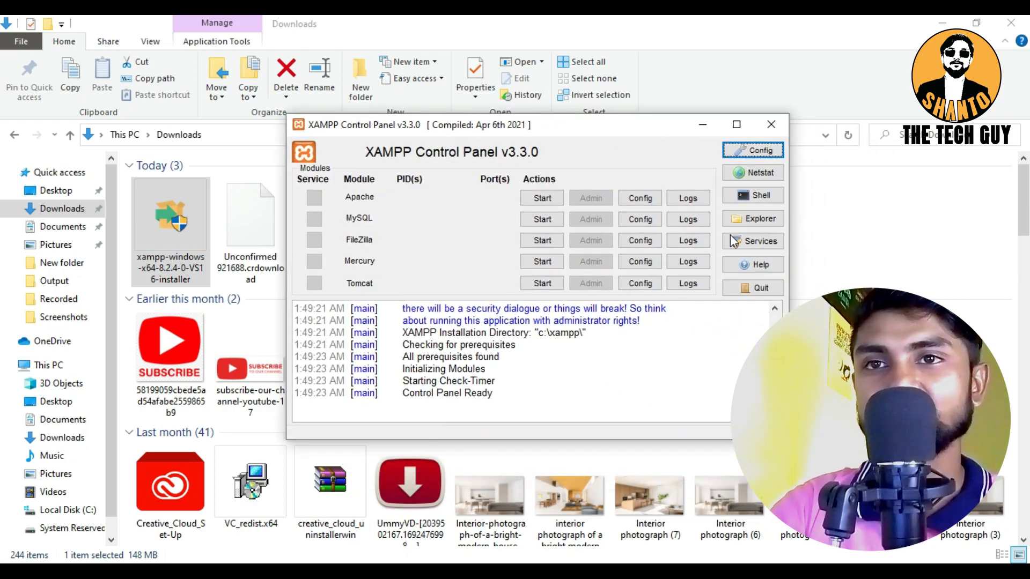
pyautogui.click(773, 124)
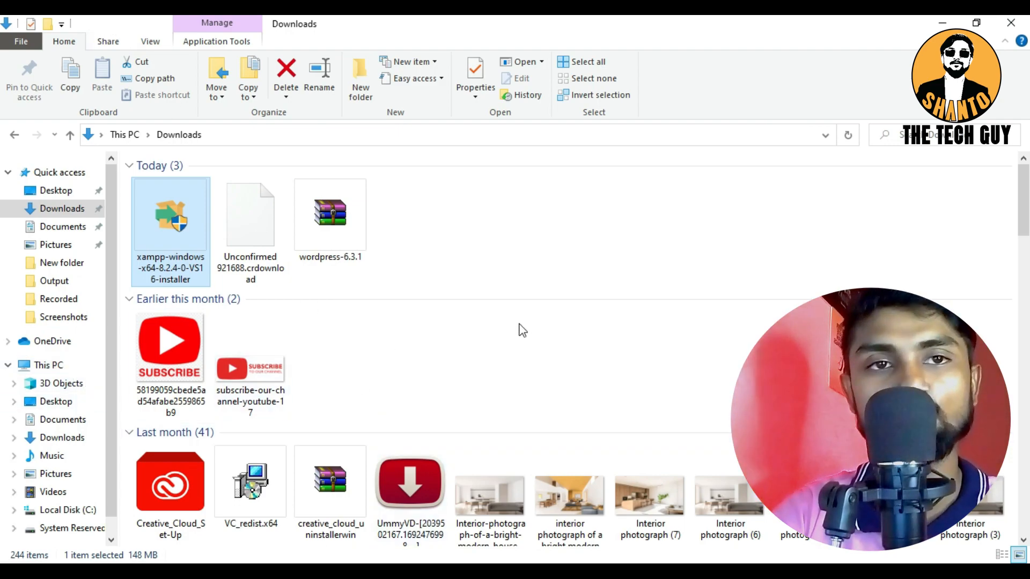
# Launch the xampp-control application from the C:\xampp folder and move its window toward the middle of the desktop
pyautogui.click(44, 367)
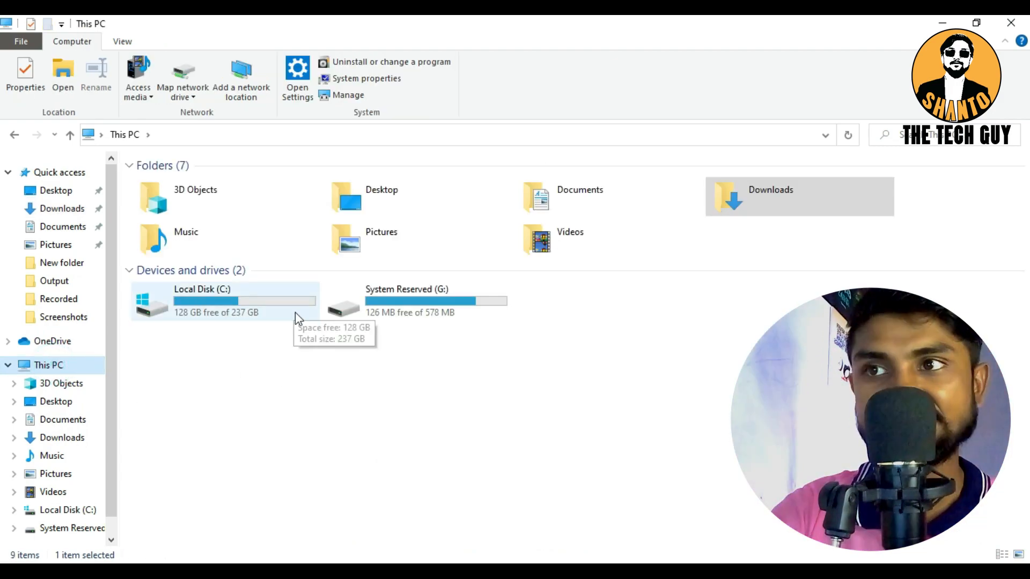
pyautogui.doubleClick(191, 294)
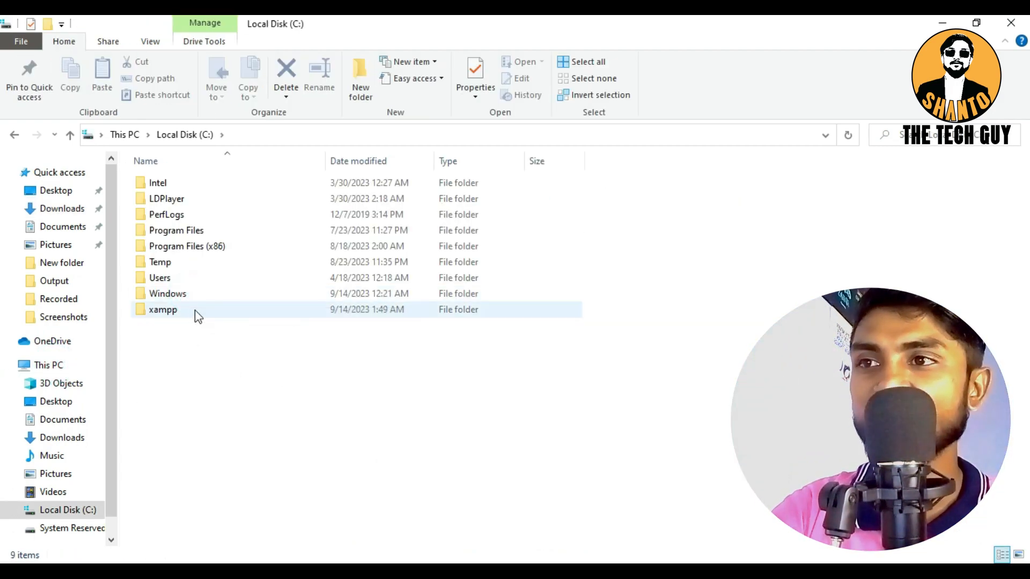
pyautogui.click(155, 309)
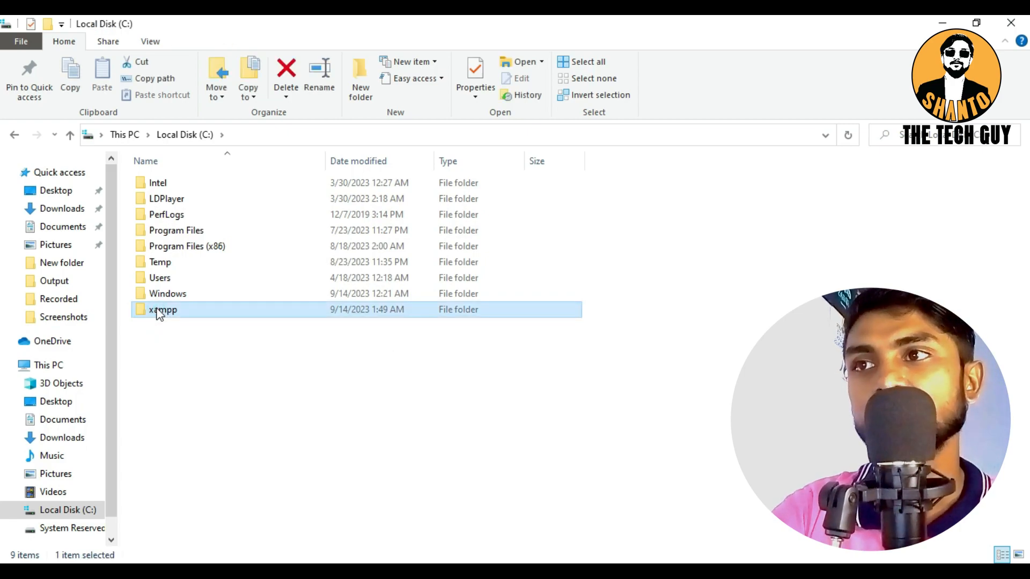
pyautogui.click(156, 310)
pyautogui.click(211, 313)
pyautogui.doubleClick(208, 309)
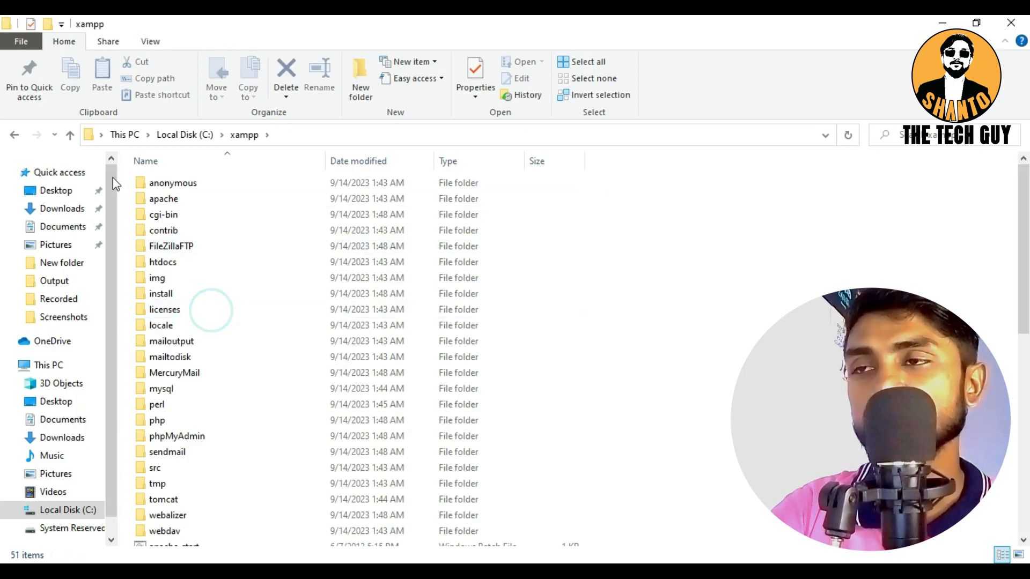
pyautogui.scroll(-9, 311, 379)
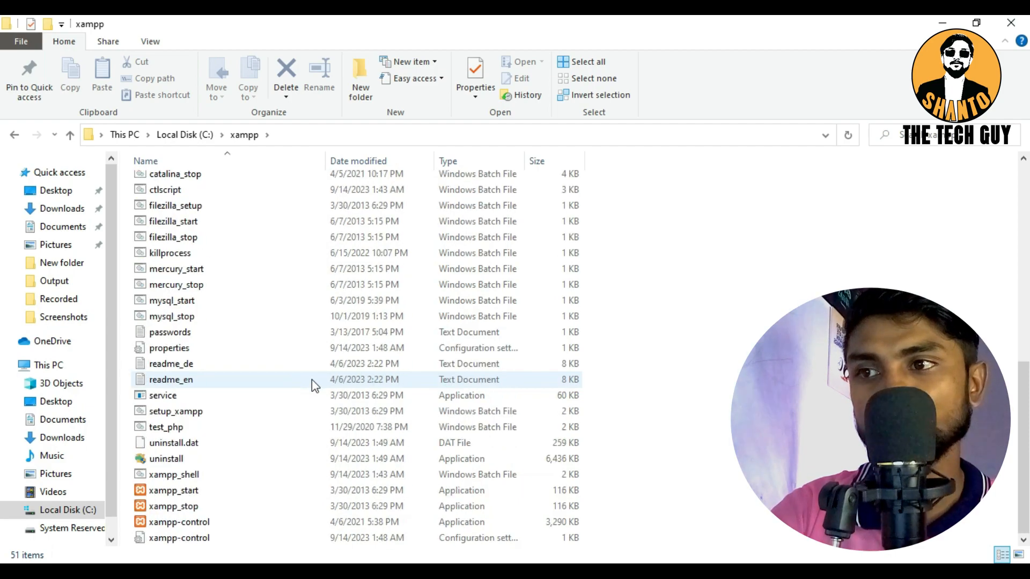
pyautogui.doubleClick(178, 522)
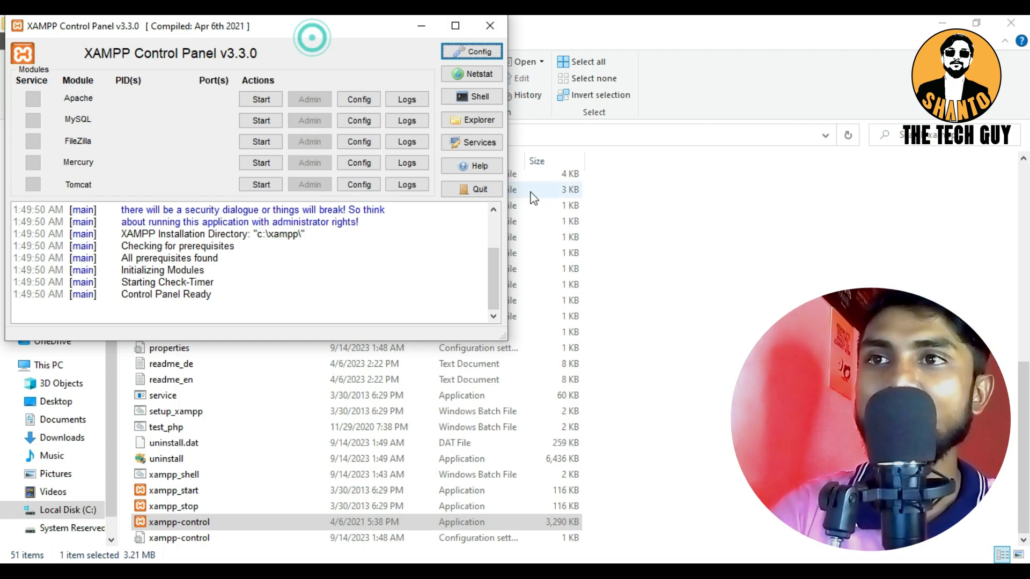
pyautogui.moveTo(354, 17); pyautogui.dragTo(645, 187)
# Switch to Chrome, close the WordPress and SourceForge tabs, and open a blank new tab ready for an address
pyautogui.click(204, 509)
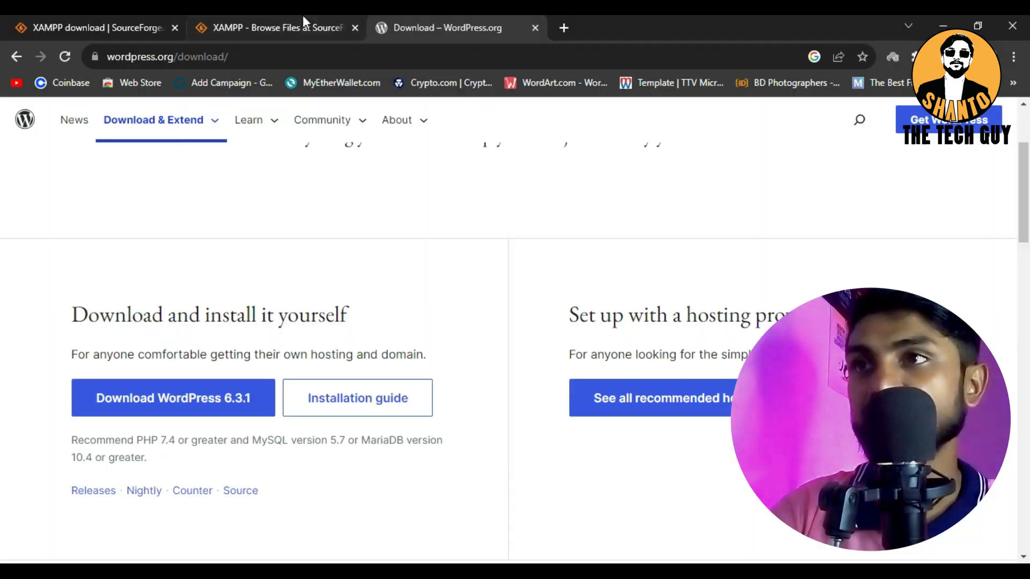
pyautogui.click(535, 27)
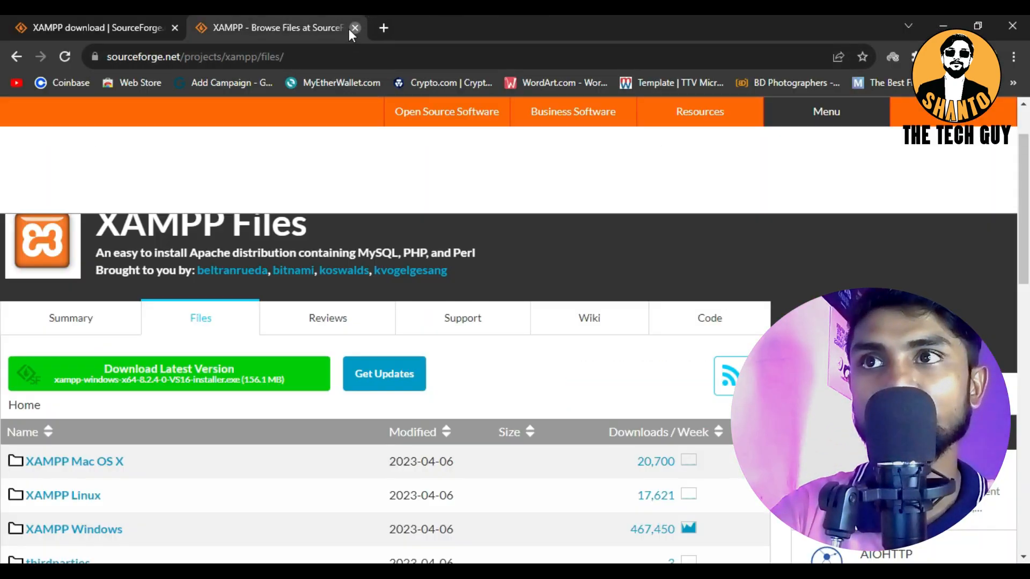
pyautogui.click(350, 28)
pyautogui.click(196, 25)
pyautogui.click(174, 27)
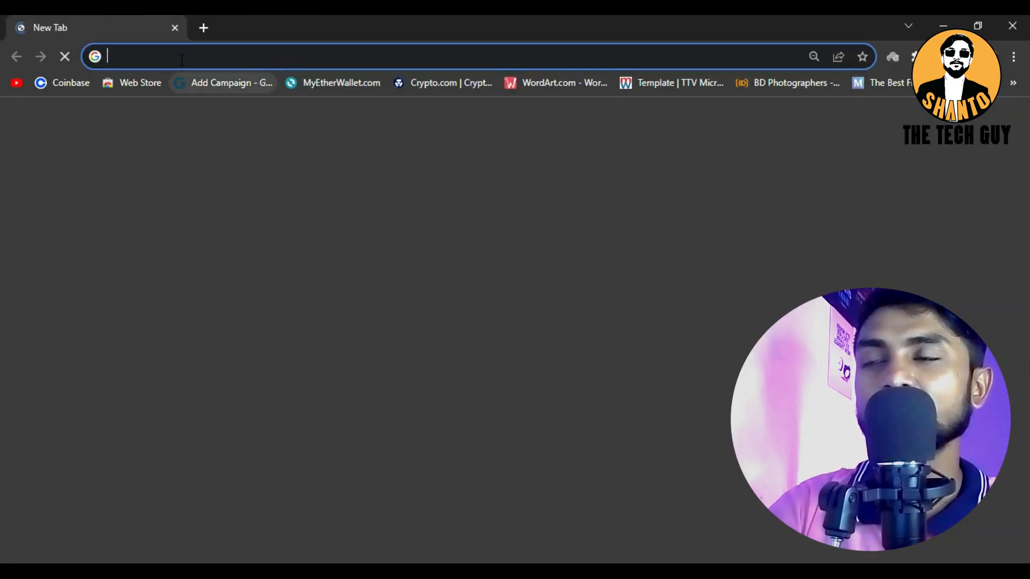
pyautogui.click(176, 54)
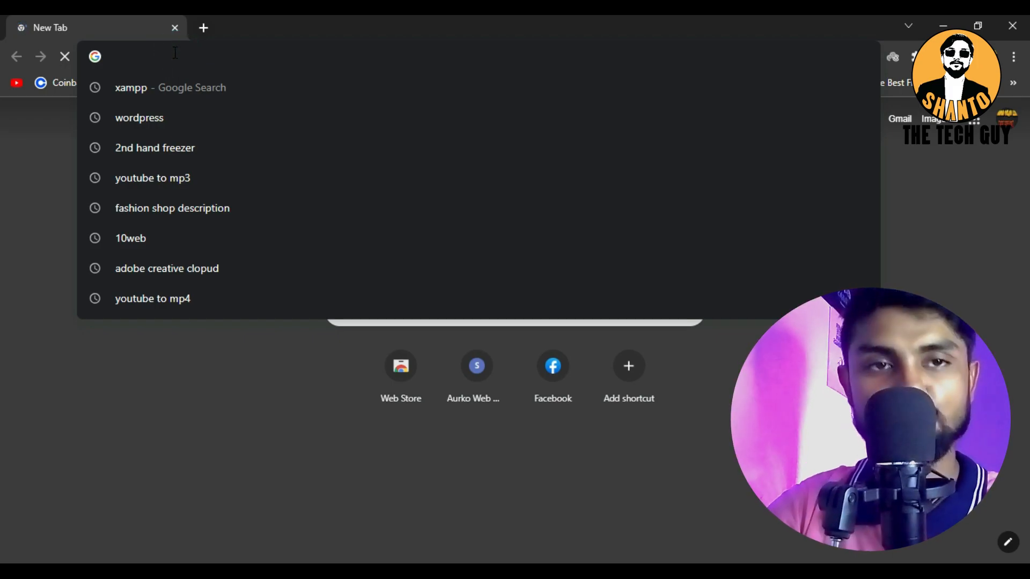
# Load the localhost address in the new browser tab to check the local server
pyautogui.write('localh')
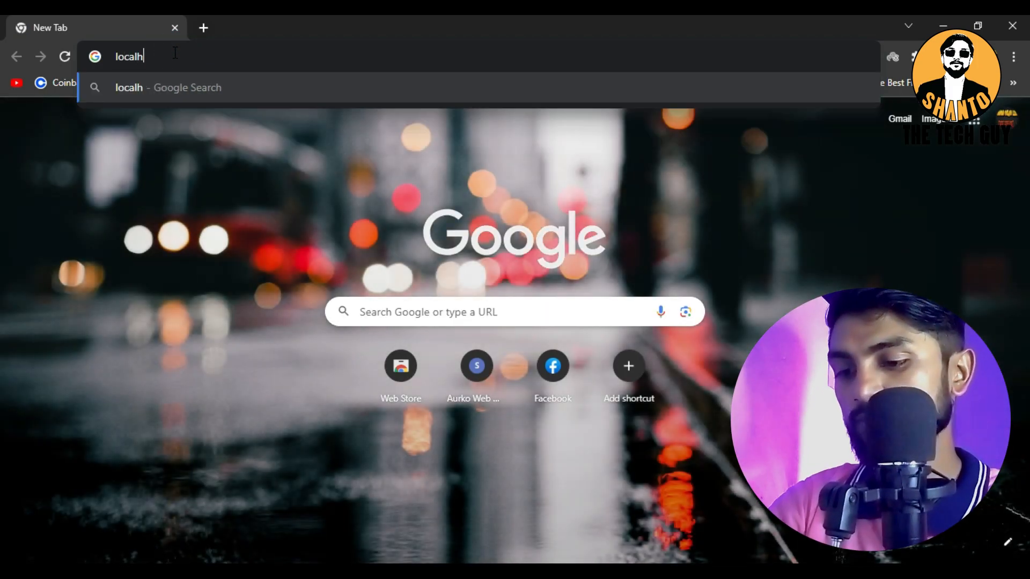
pyautogui.write('ost')
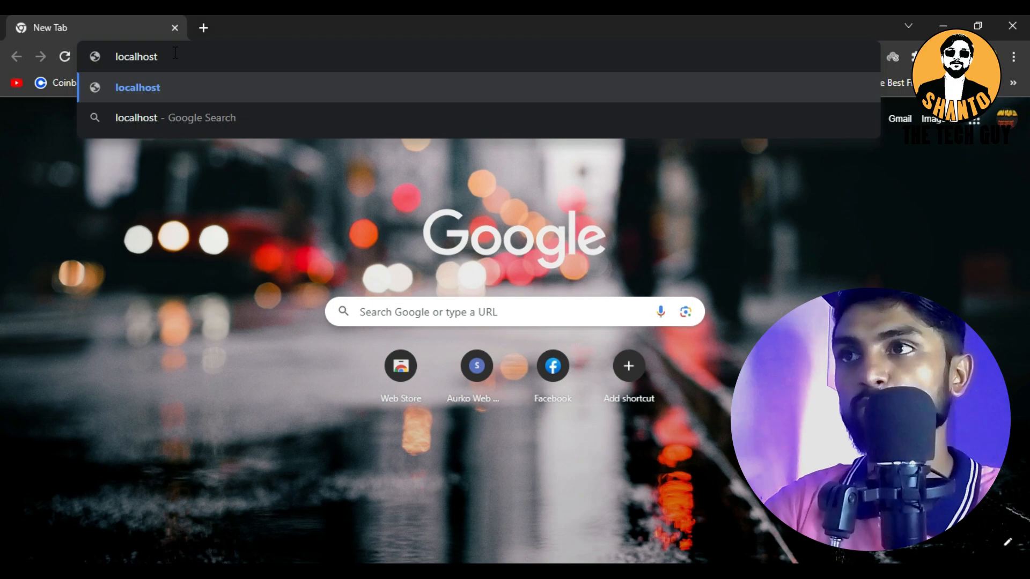
pyautogui.press('Return')
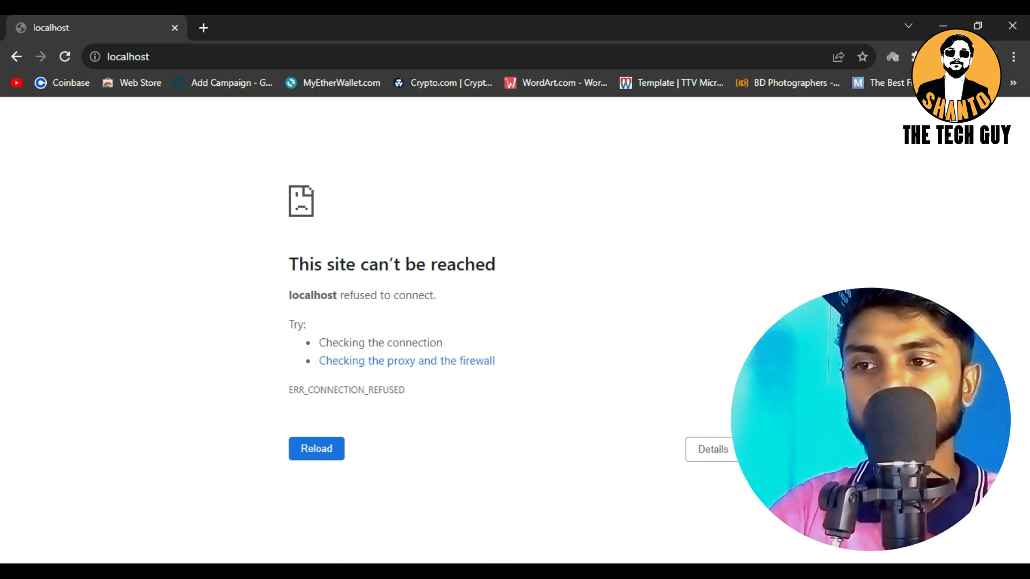
# Start Apache and MySQL in the XAMPP Control Panel, allowing mysqld through the firewall on public networks, and minimize the panel
pyautogui.click(460, 572)
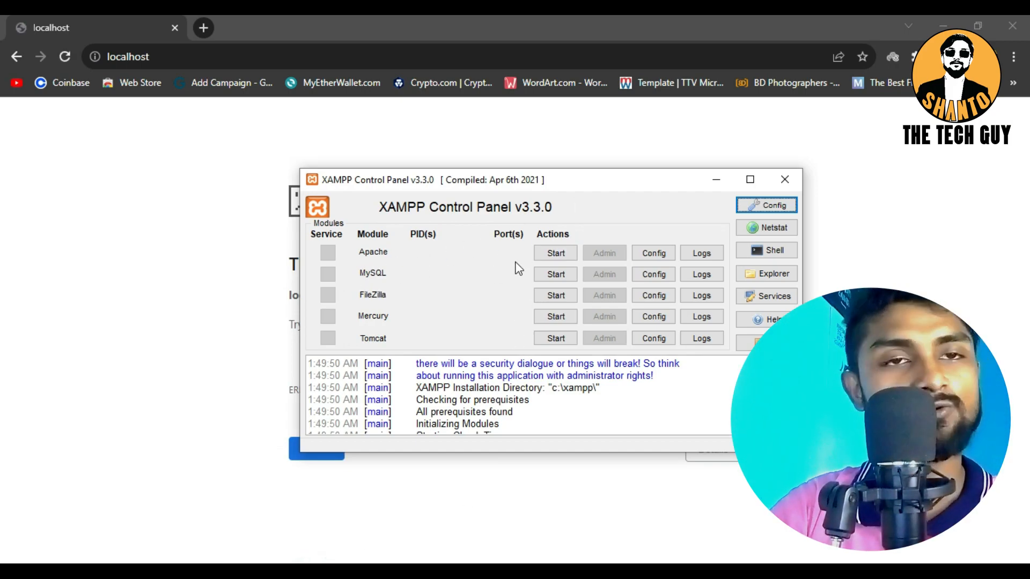
pyautogui.click(555, 254)
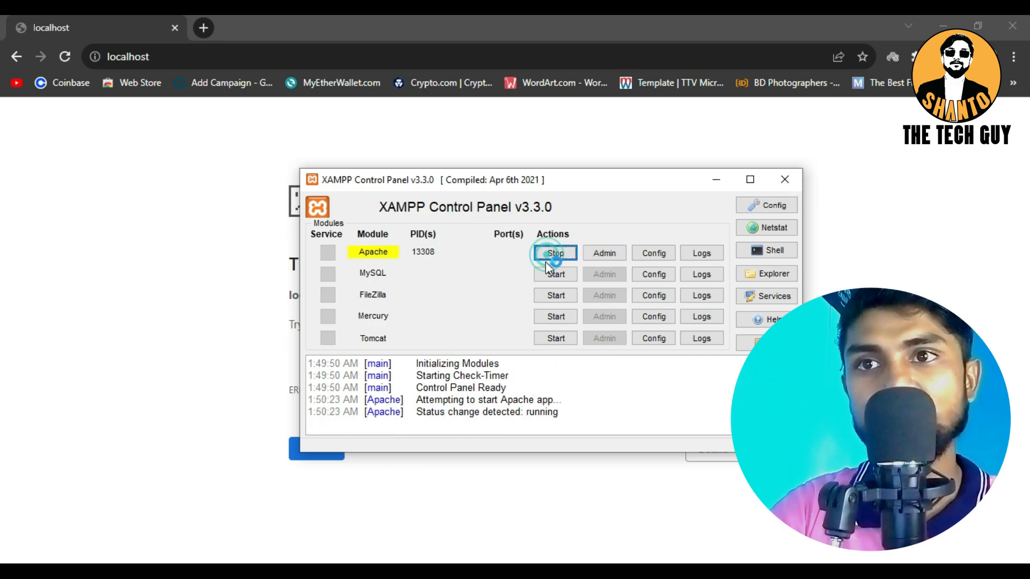
pyautogui.click(550, 280)
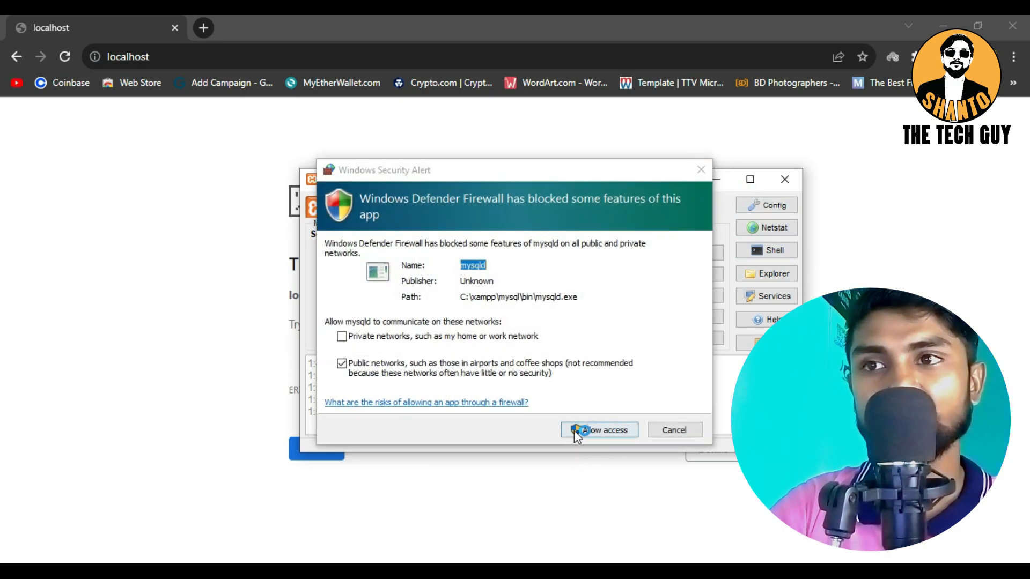
pyautogui.click(575, 431)
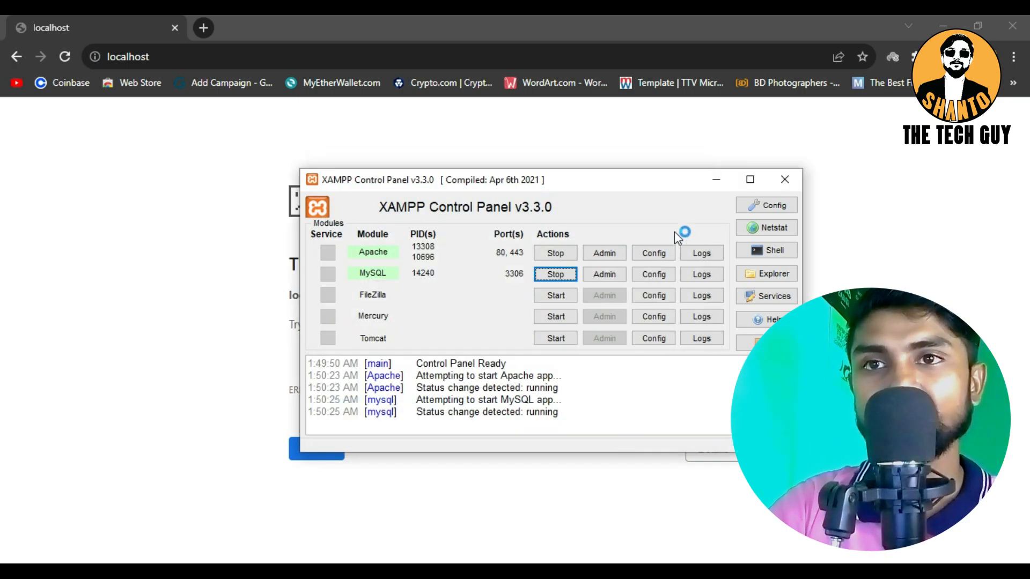
pyautogui.click(716, 180)
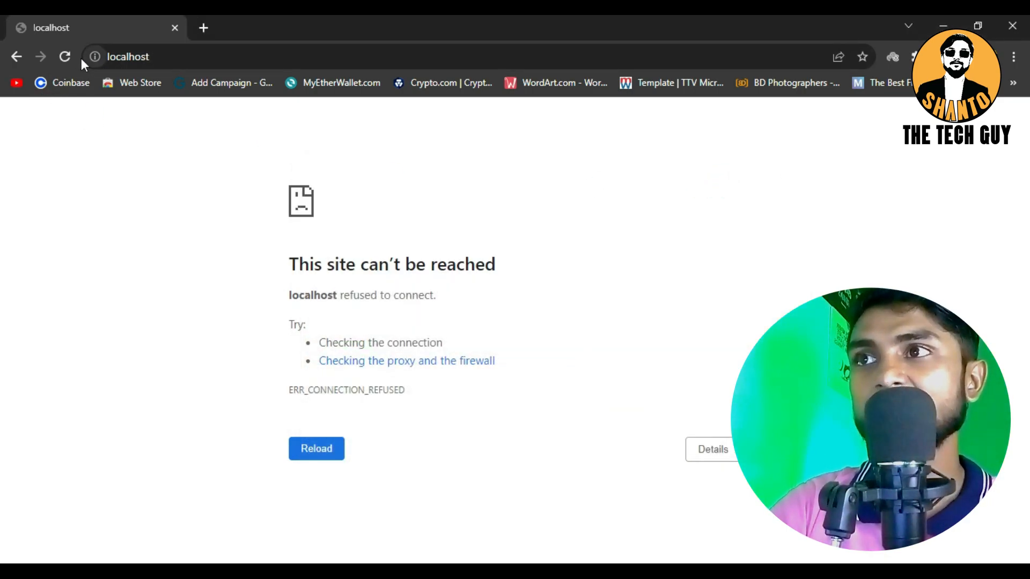
# Reload localhost and go from the XAMPP dashboard to the database list in phpMyAdmin
pyautogui.click(64, 56)
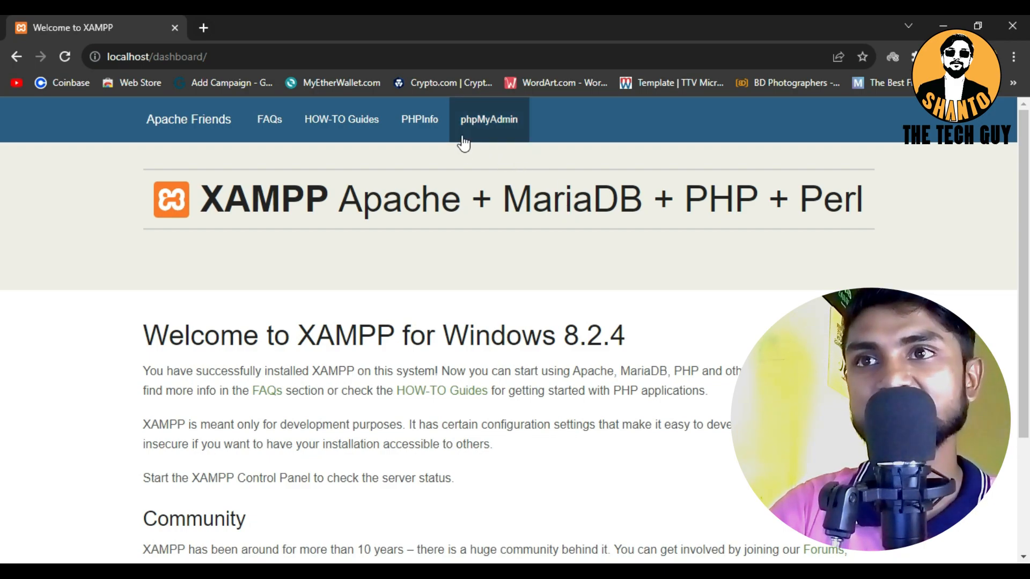
pyautogui.click(478, 124)
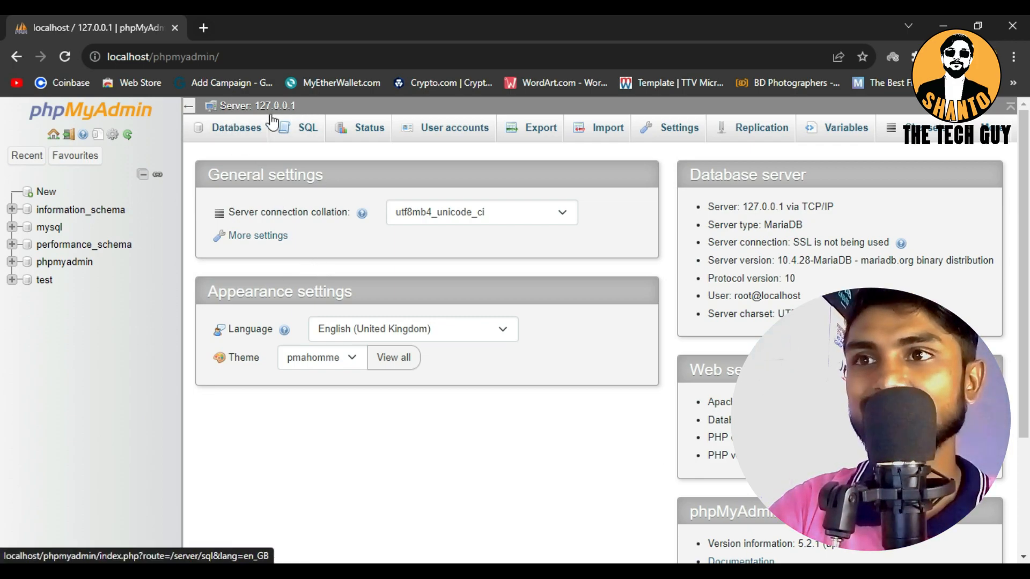
pyautogui.click(232, 129)
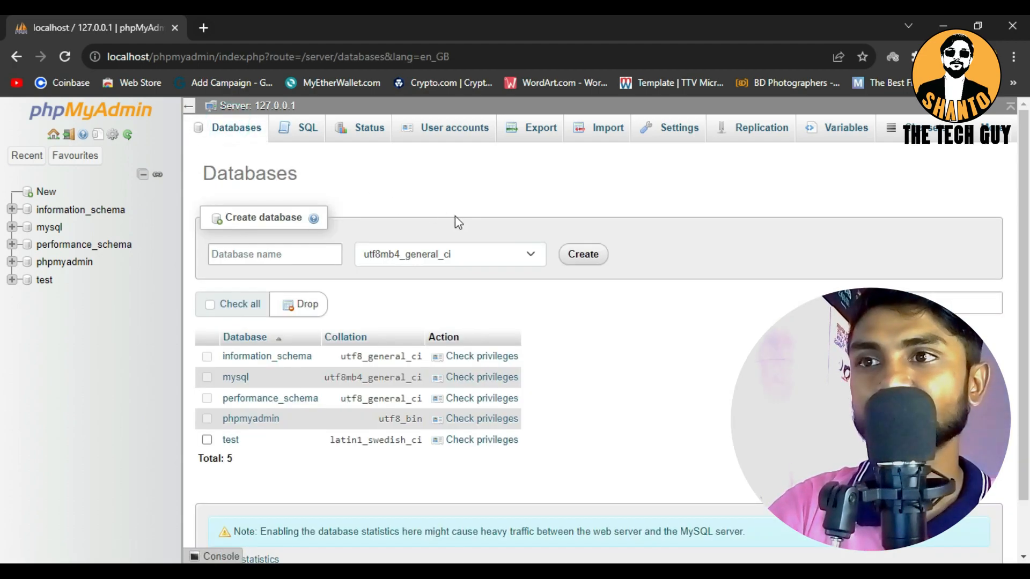
# Create a database named sms_shop with the utf8mb4_general_ci collation
pyautogui.click(236, 255)
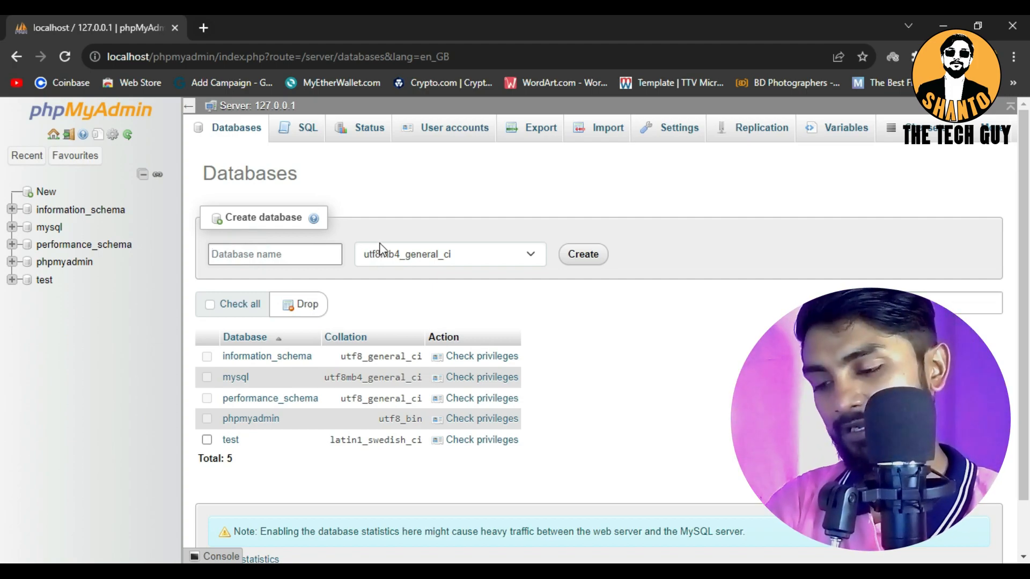
pyautogui.write('sms')
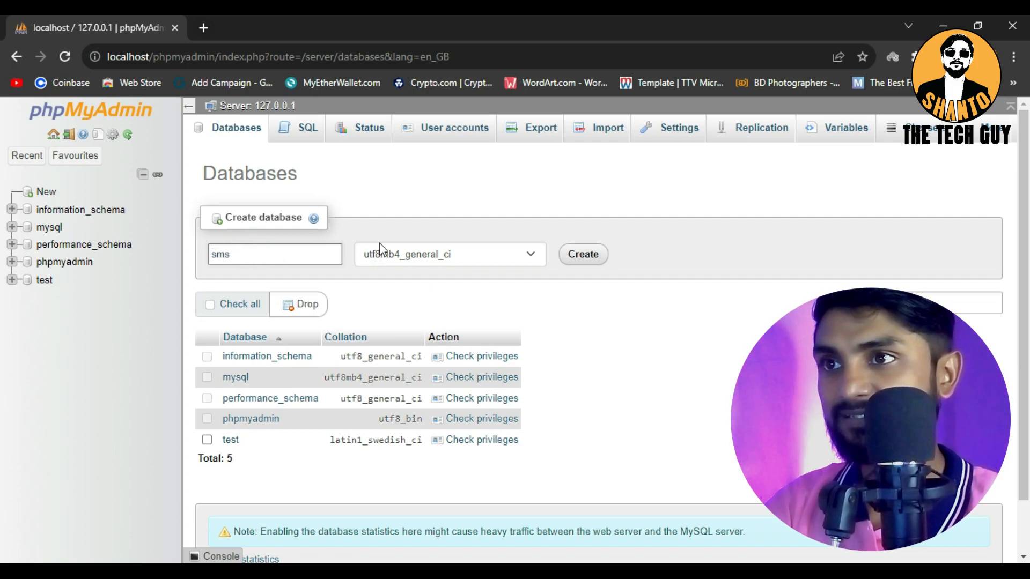
pyautogui.write('_shop')
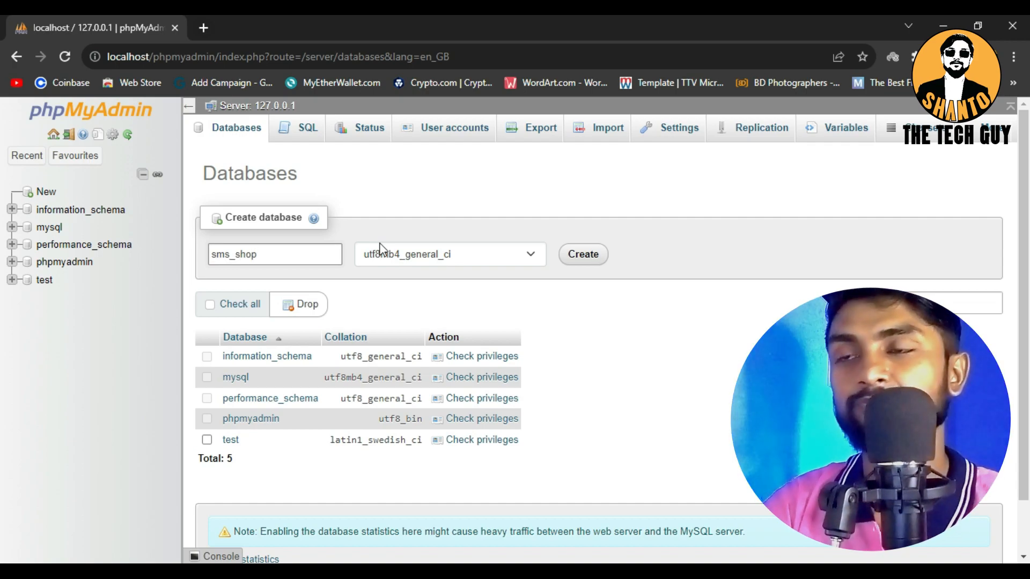
pyautogui.click(336, 255)
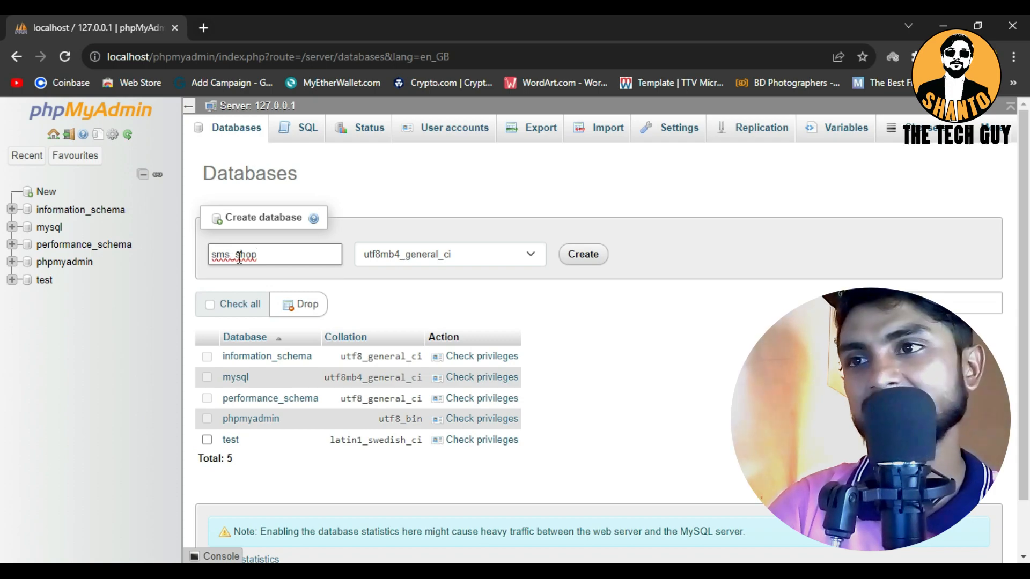
pyautogui.click(271, 255)
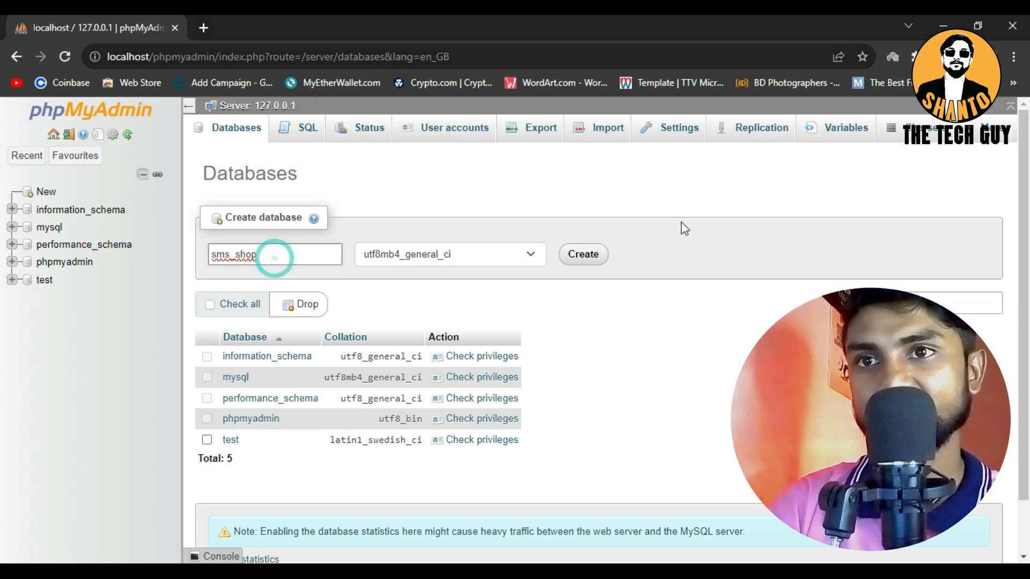
pyautogui.click(595, 255)
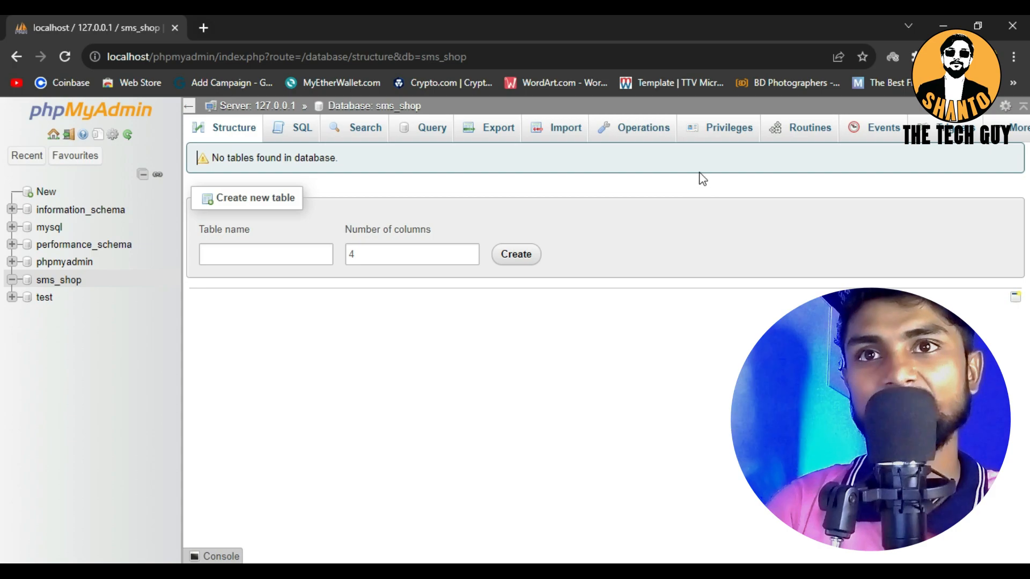
# Begin adding a user account for the sms_shop database, filling in the user name and localhost as the host name
pyautogui.click(715, 141)
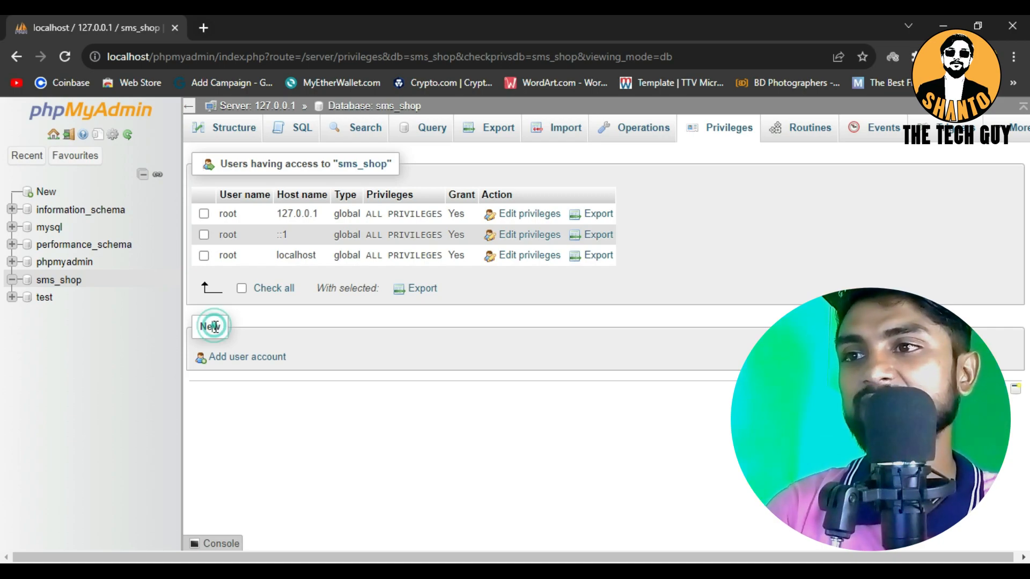
pyautogui.click(246, 358)
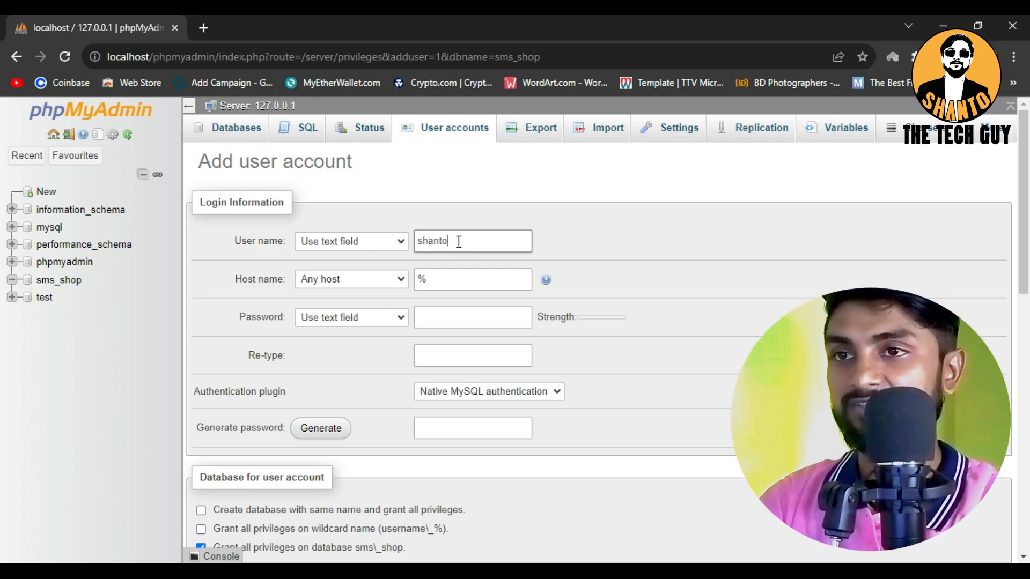
pyautogui.click(456, 275)
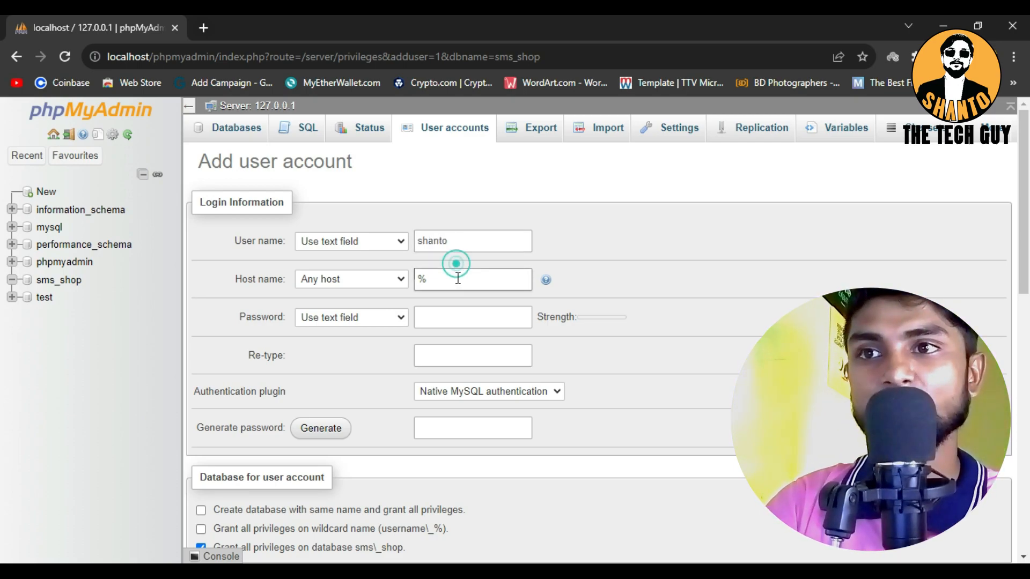
pyautogui.moveTo(452, 278); pyautogui.dragTo(410, 278)
pyautogui.write('loc')
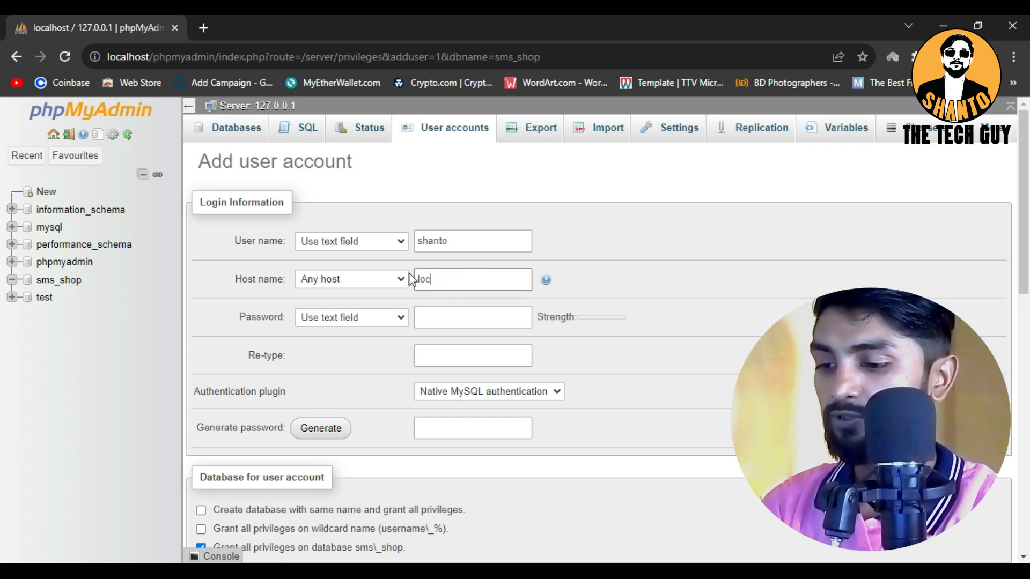
pyautogui.write('alhost')
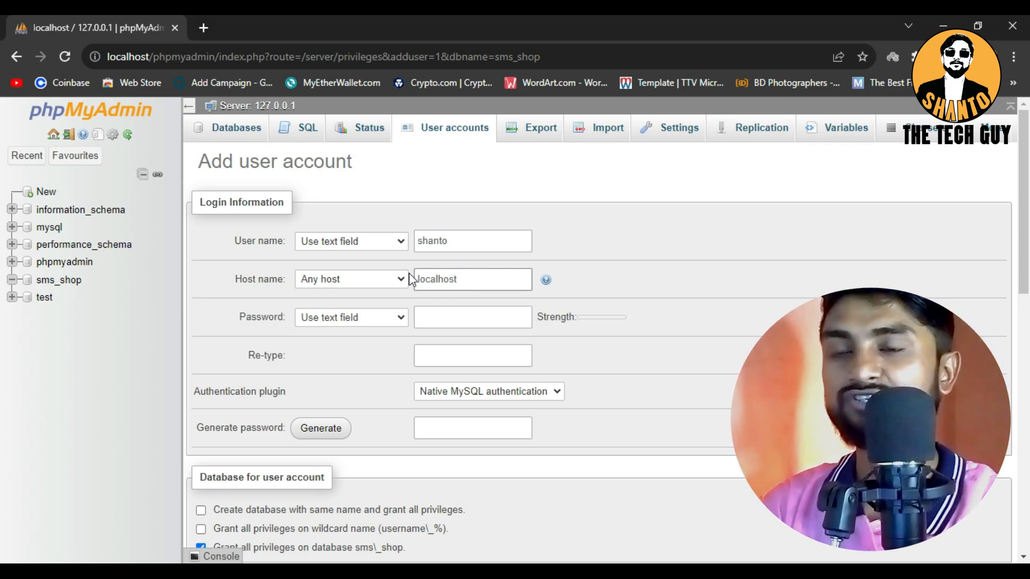
# Enter the new database user's account password and repeat it in the confirmation field
pyautogui.click(429, 316)
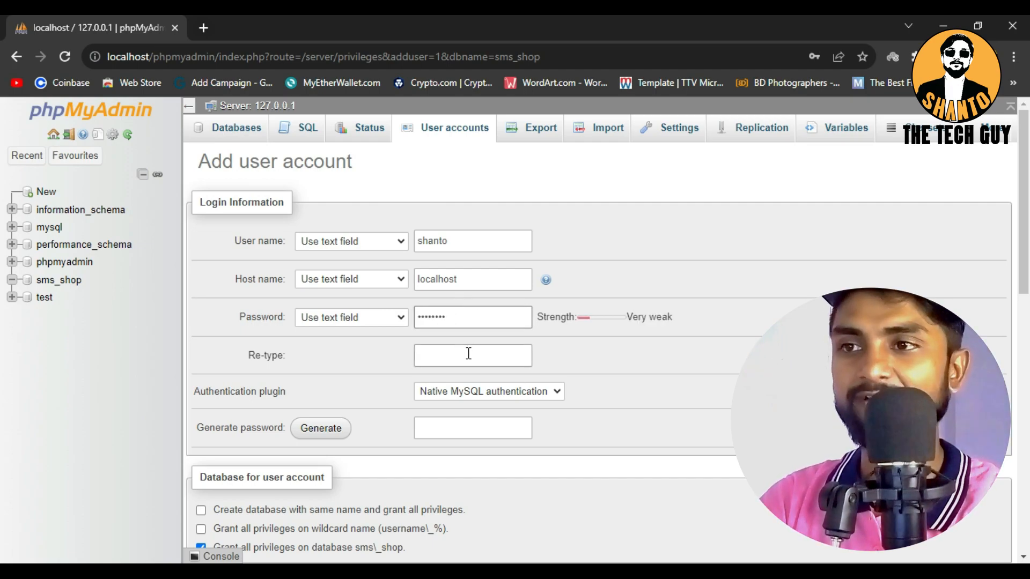
pyautogui.click(462, 356)
pyautogui.write('1')
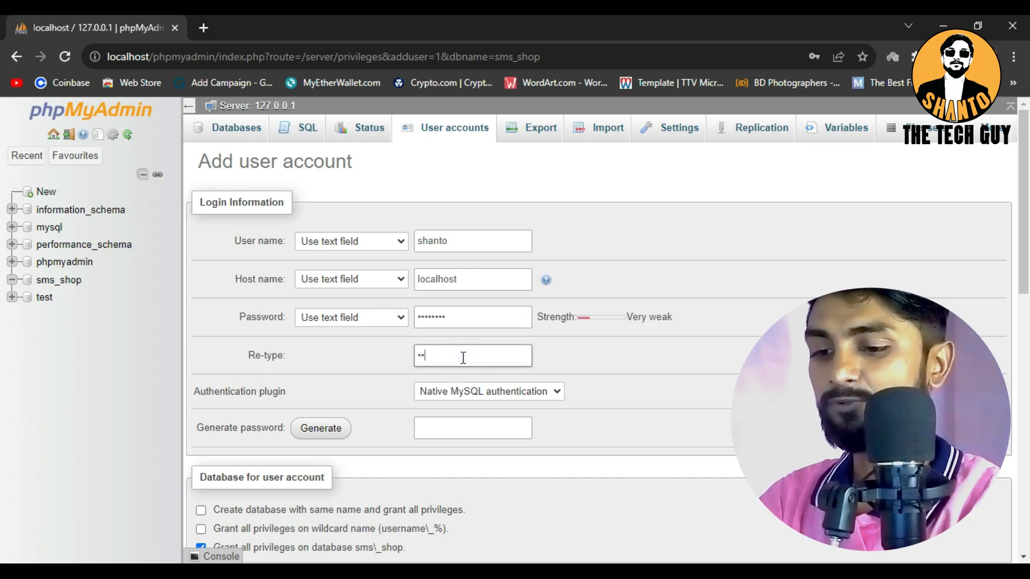
# Grant the new user all global privileges, keeping full privileges on the sms_shop database and no SSL requirement
pyautogui.scroll(-1, 523, 353)
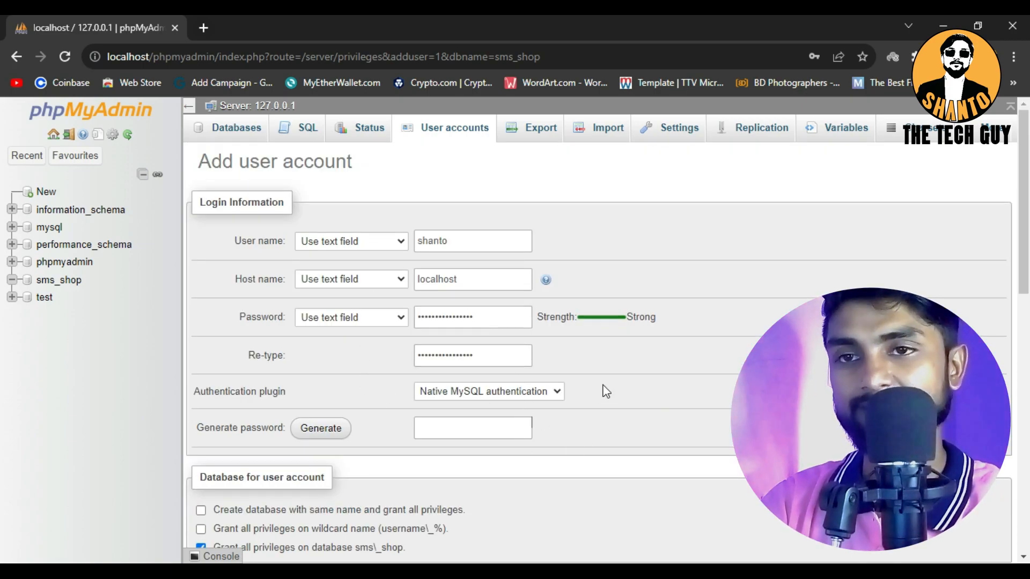
pyautogui.scroll(-10, 606, 390)
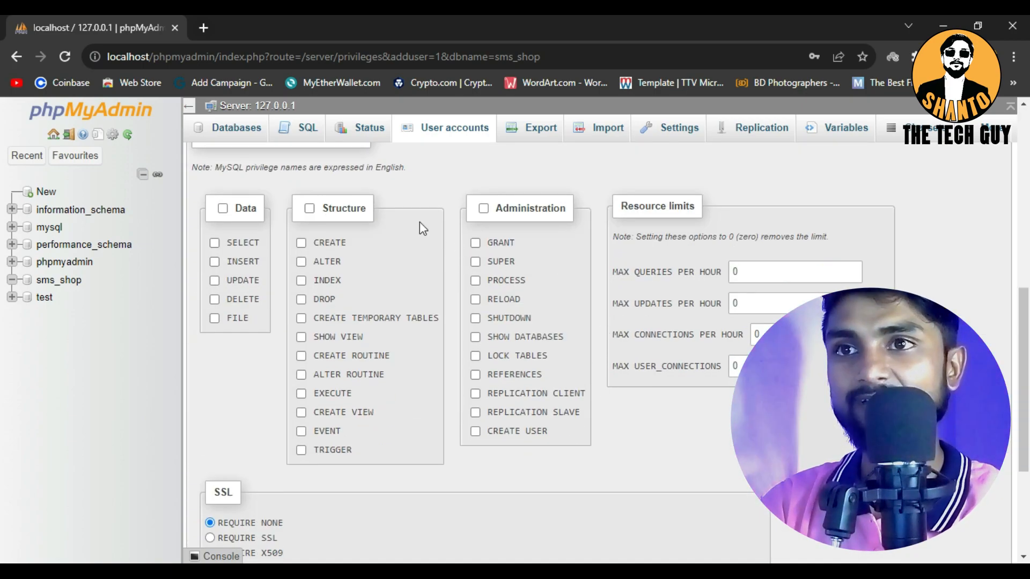
pyautogui.scroll(4, 419, 228)
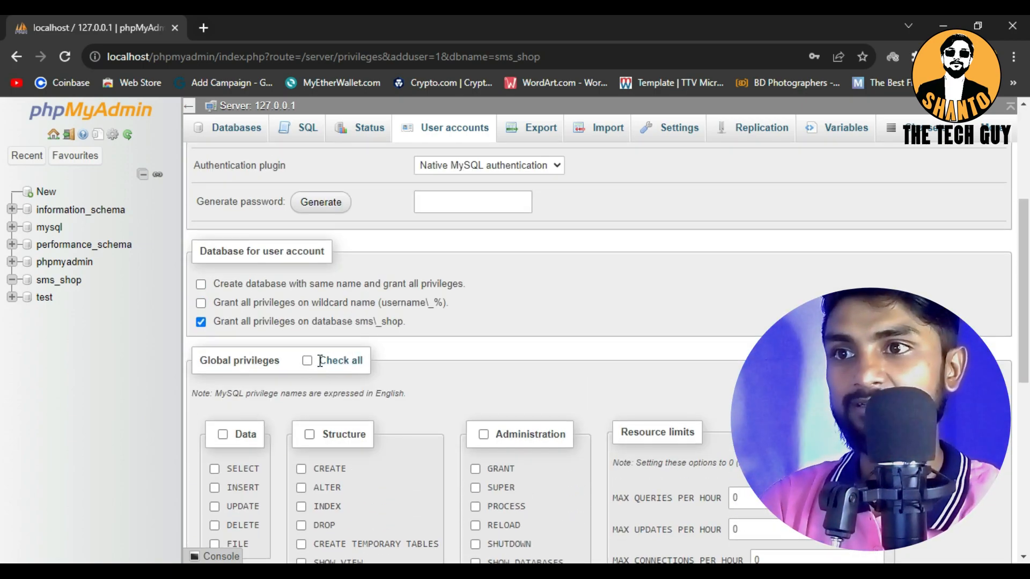
pyautogui.click(316, 360)
pyautogui.scroll(-8, 583, 382)
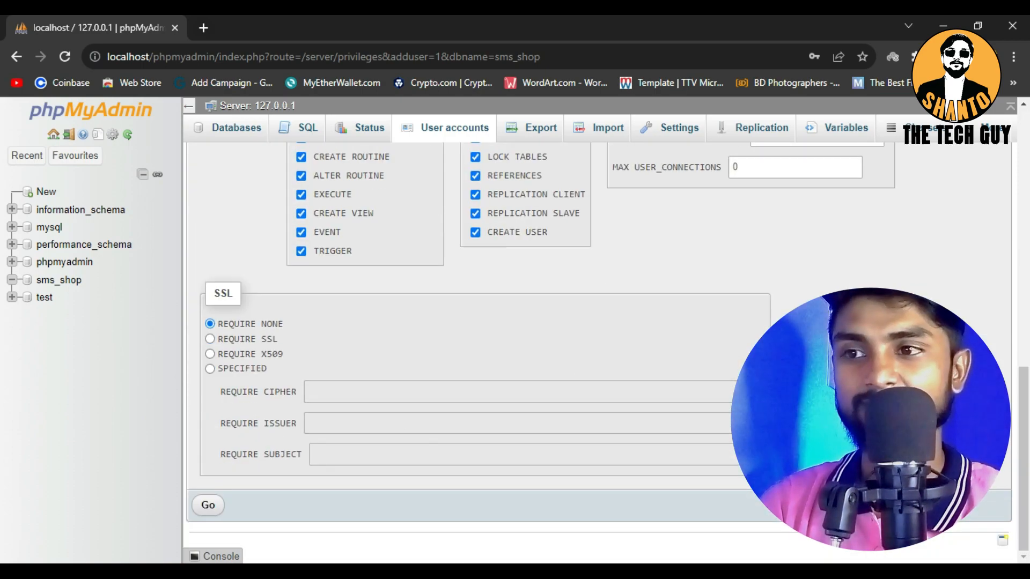
pyautogui.scroll(7, 478, 513)
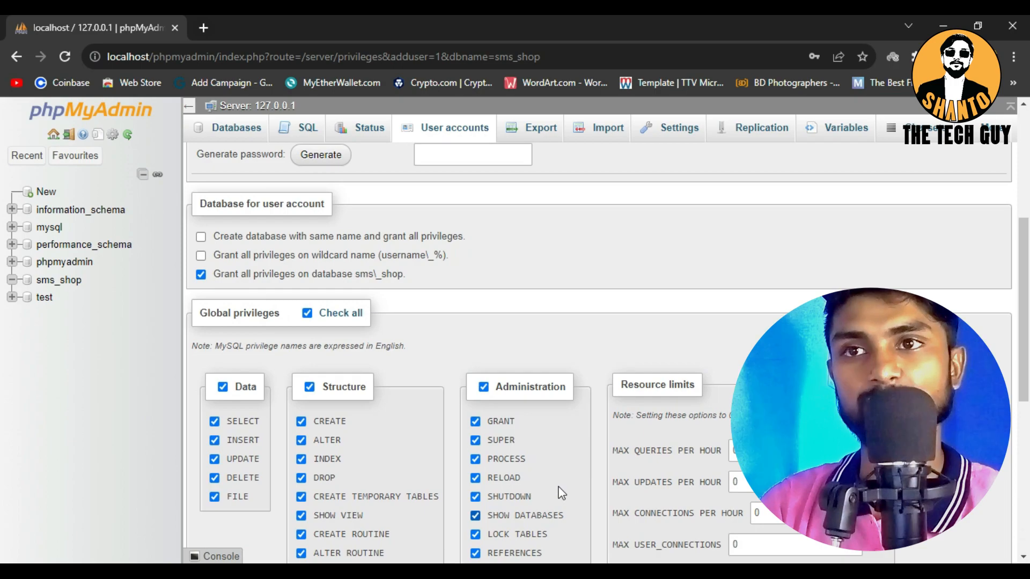
pyautogui.scroll(5, 560, 492)
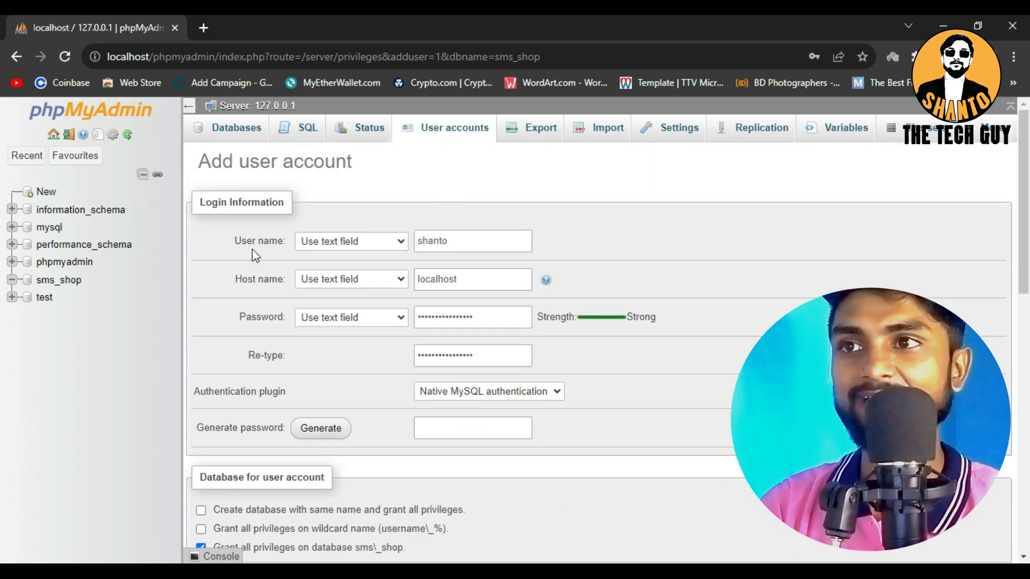
# Review the login details and privileges in the form and submit it to create the user account
pyautogui.click(484, 246)
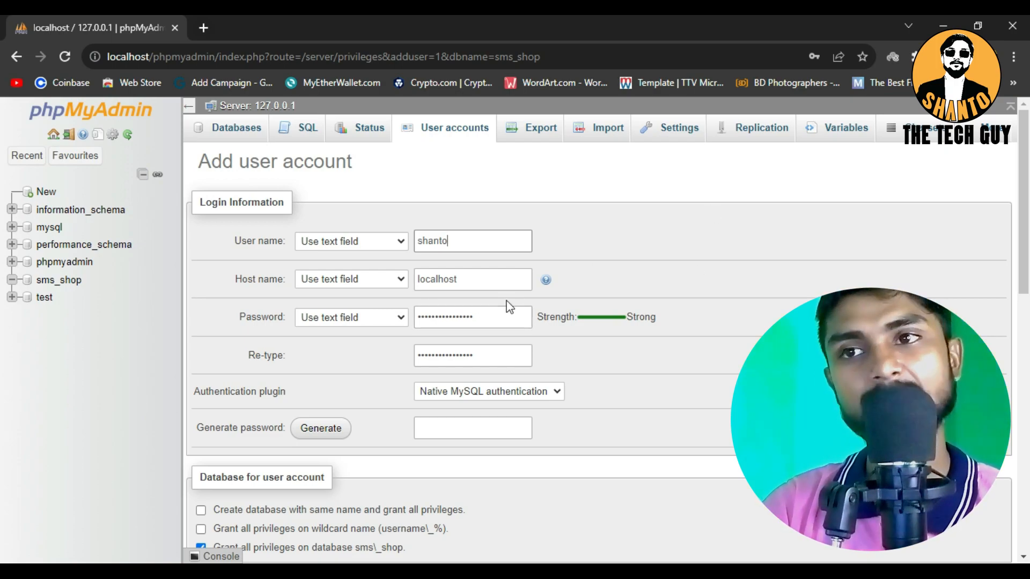
pyautogui.scroll(-3, 509, 304)
pyautogui.scroll(-3, 378, 311)
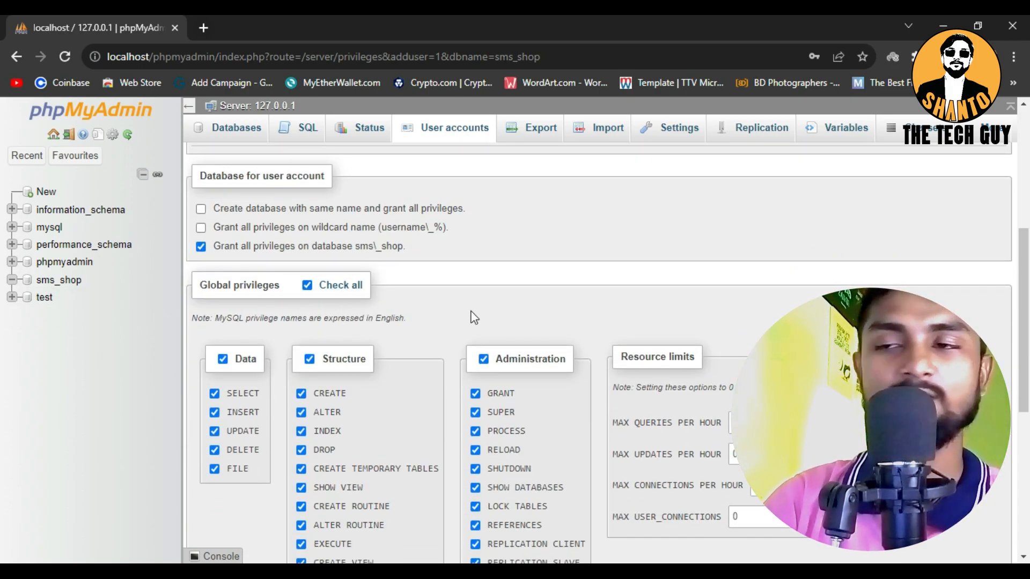
pyautogui.scroll(-7, 488, 290)
pyautogui.click(208, 505)
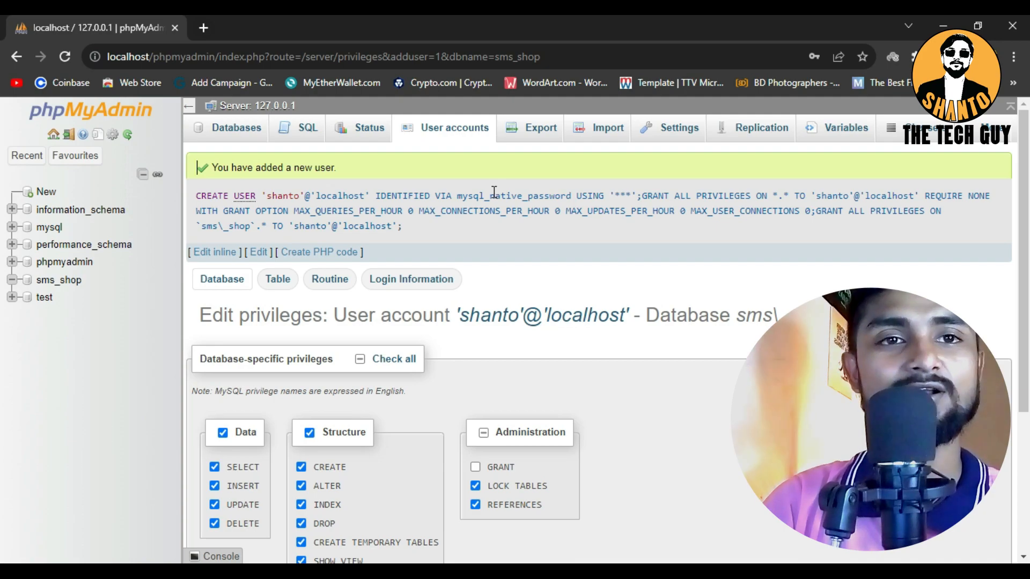
# Switch to the Downloads folder in File Explorer and extract the wordpress-6.3.1 archive in place
pyautogui.click(45, 214)
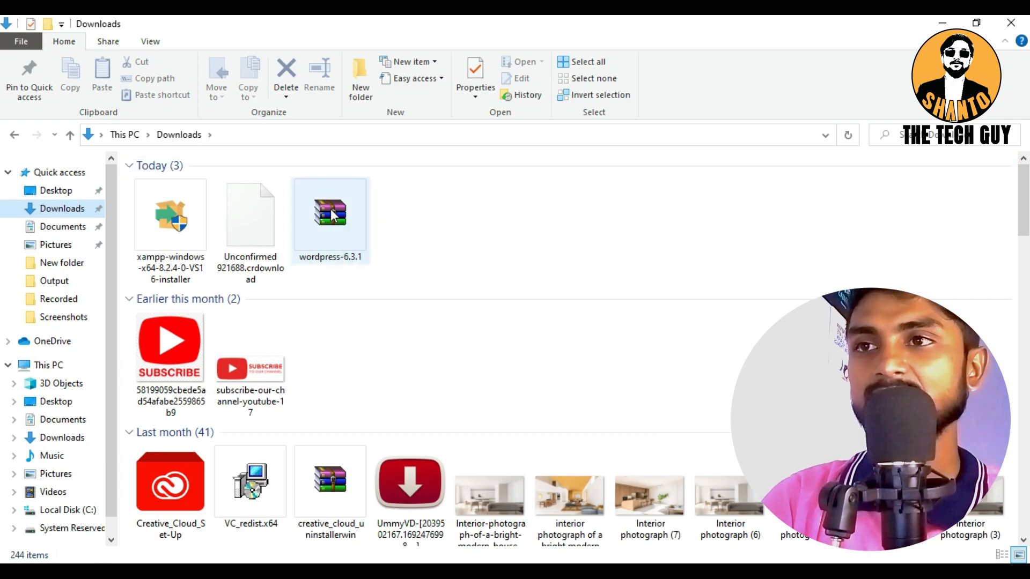
pyautogui.click(486, 250)
pyautogui.rightClick(337, 206)
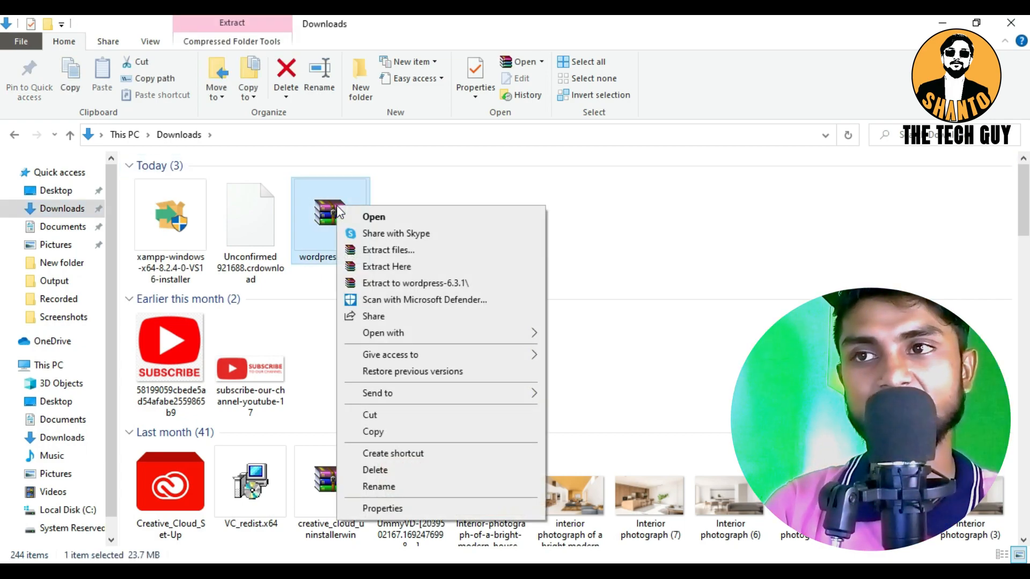
pyautogui.click(398, 267)
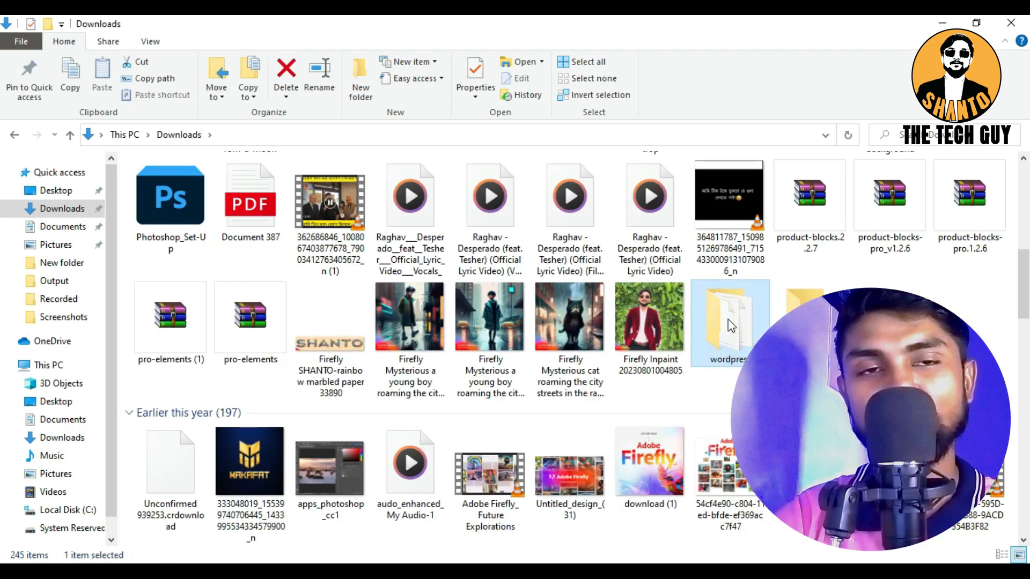
# Copy all the files and folders inside the extracted wordpress folder in Downloads
pyautogui.doubleClick(726, 319)
pyautogui.moveTo(208, 505); pyautogui.dragTo(154, 176)
pyautogui.hotkey('ctrl', 'c')
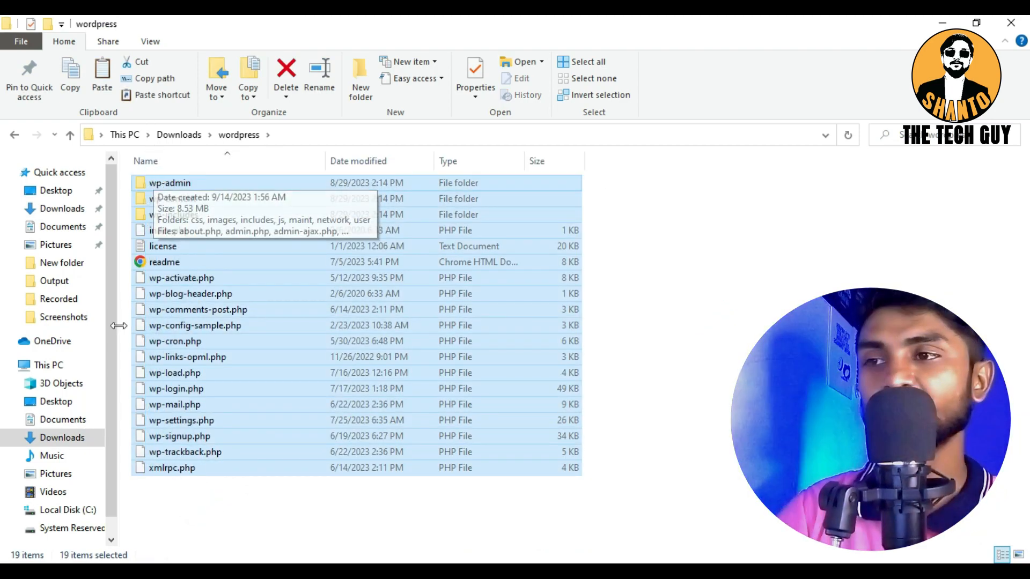
# Go to the htdocs folder of the xampp installation on Local Disk (C:) and create a folder named projects
pyautogui.click(47, 365)
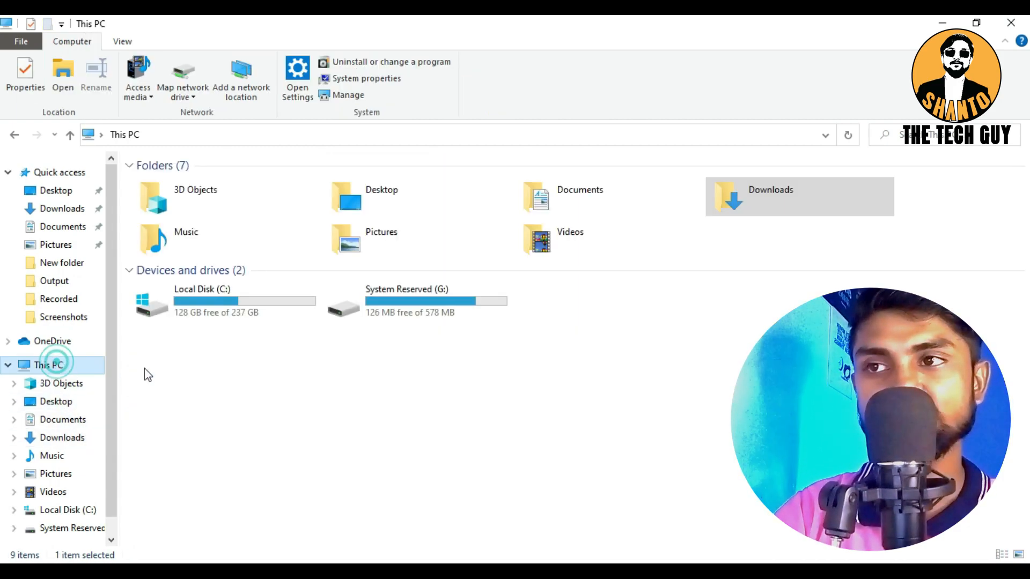
pyautogui.doubleClick(213, 298)
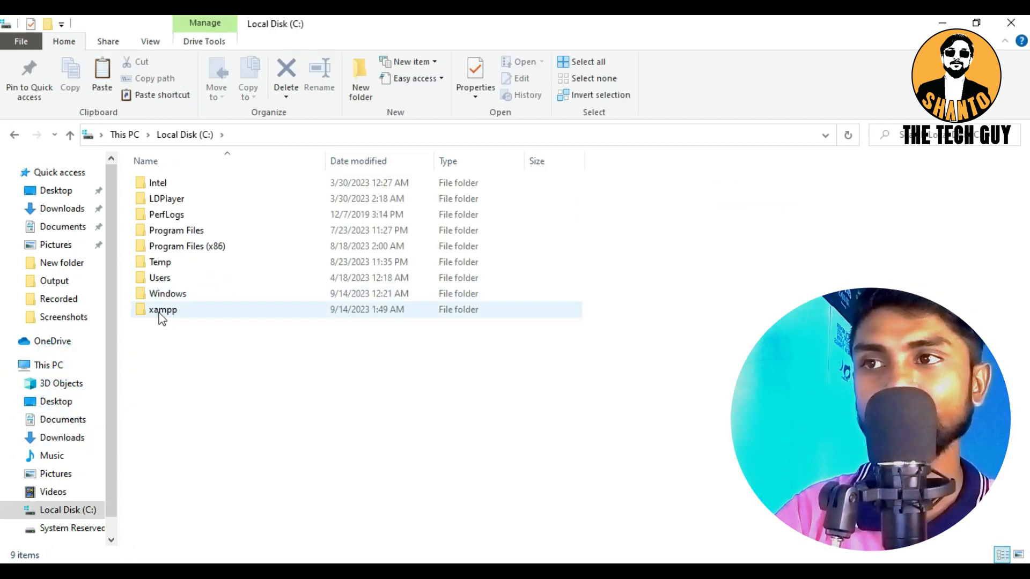
pyautogui.doubleClick(161, 311)
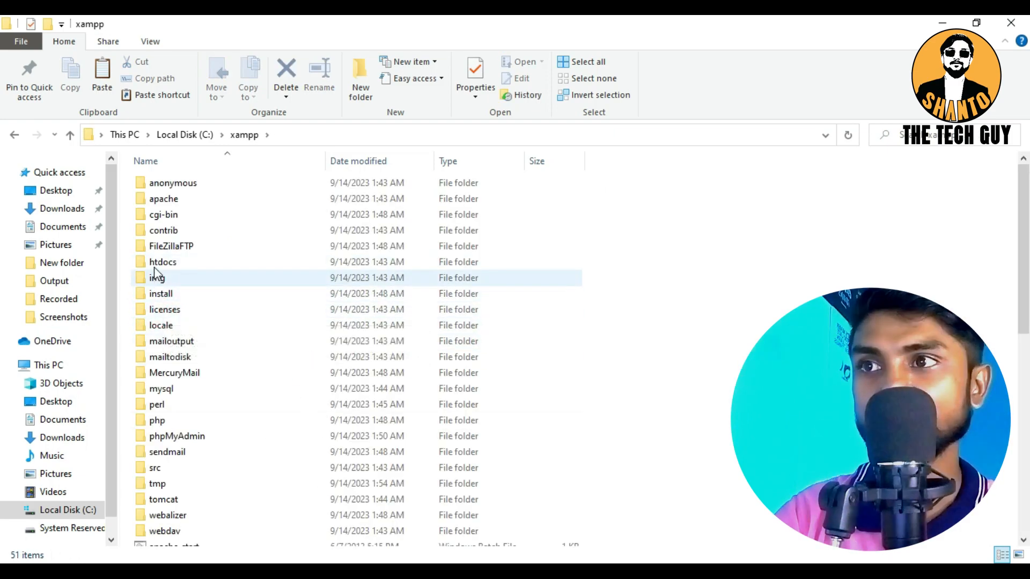
pyautogui.doubleClick(171, 264)
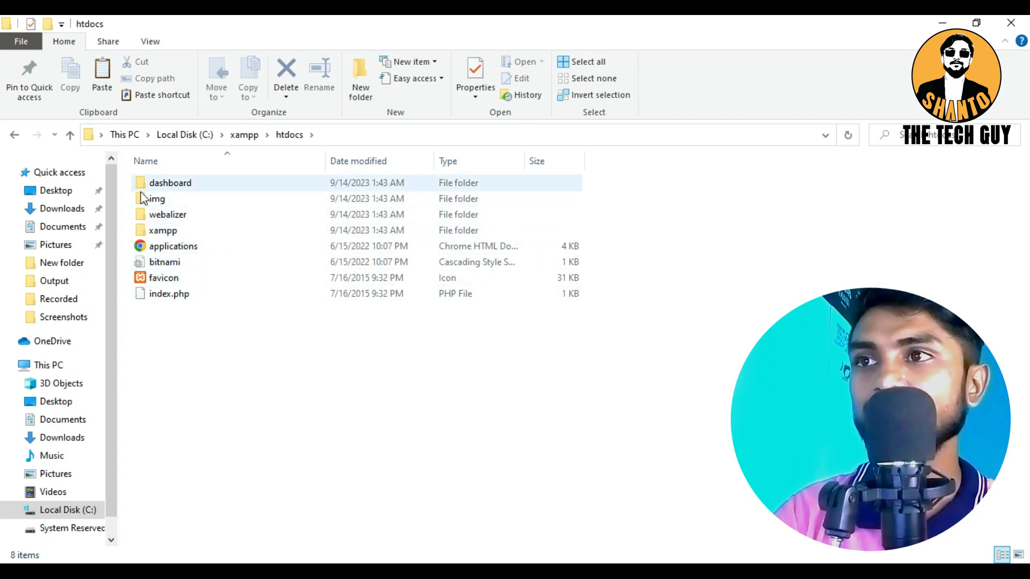
pyautogui.rightClick(173, 327)
pyautogui.moveTo(219, 489)
pyautogui.click(381, 380)
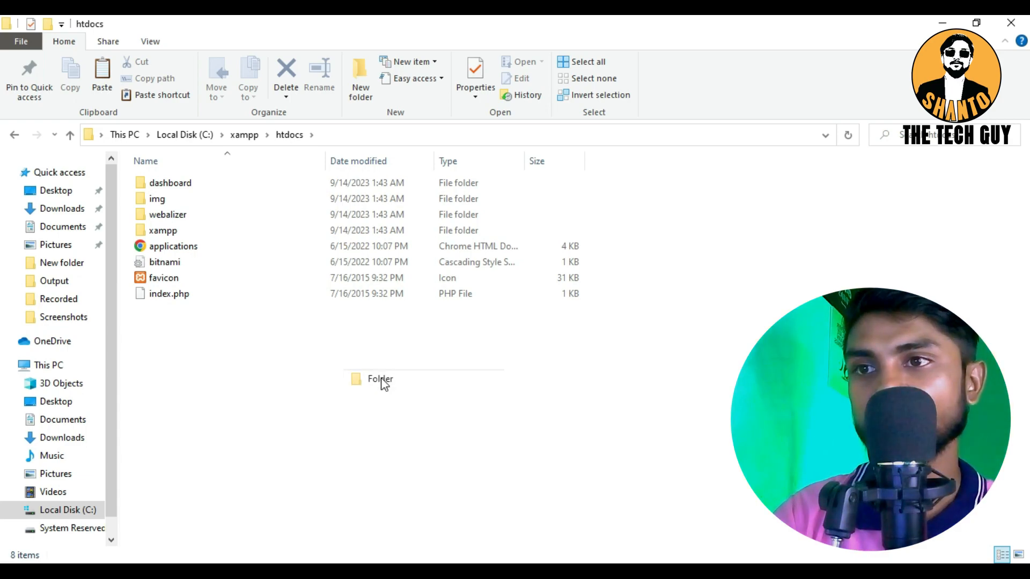
pyautogui.write('project')
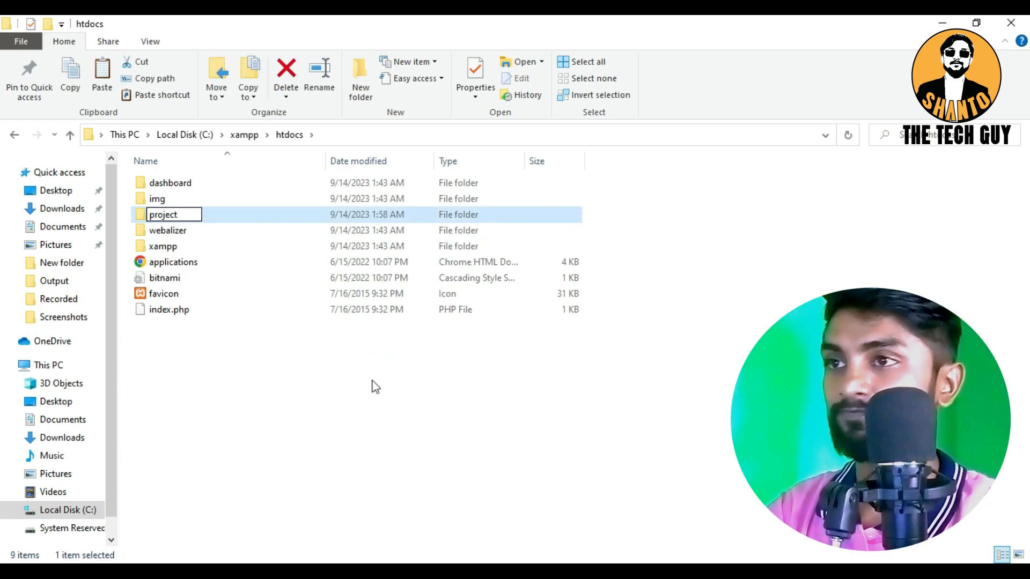
pyautogui.write('s')
pyautogui.press('Return')
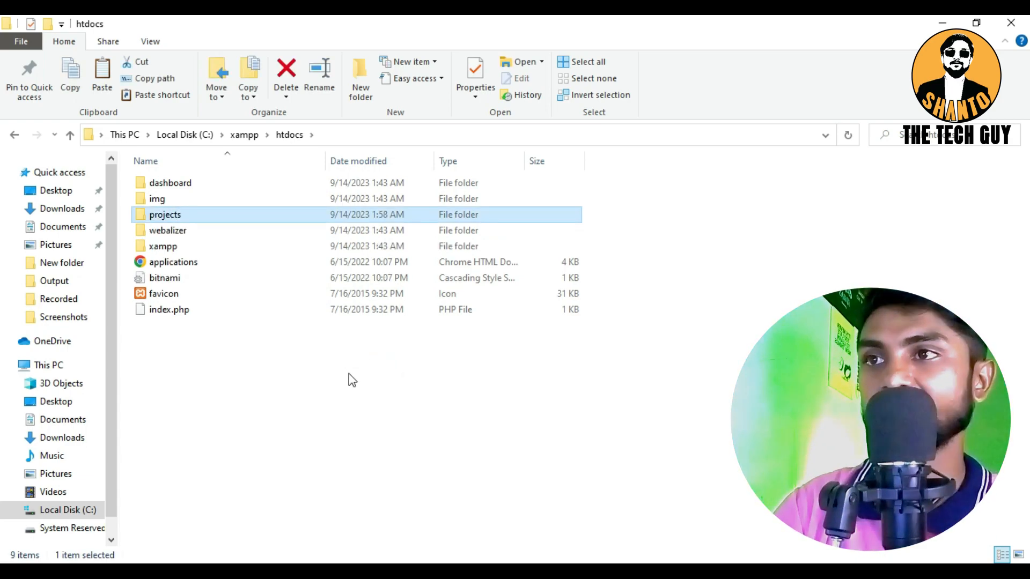
# Create a folder named sms_shop inside projects and paste the copied WordPress files into it
pyautogui.doubleClick(223, 217)
pyautogui.rightClick(184, 237)
pyautogui.moveTo(224, 423)
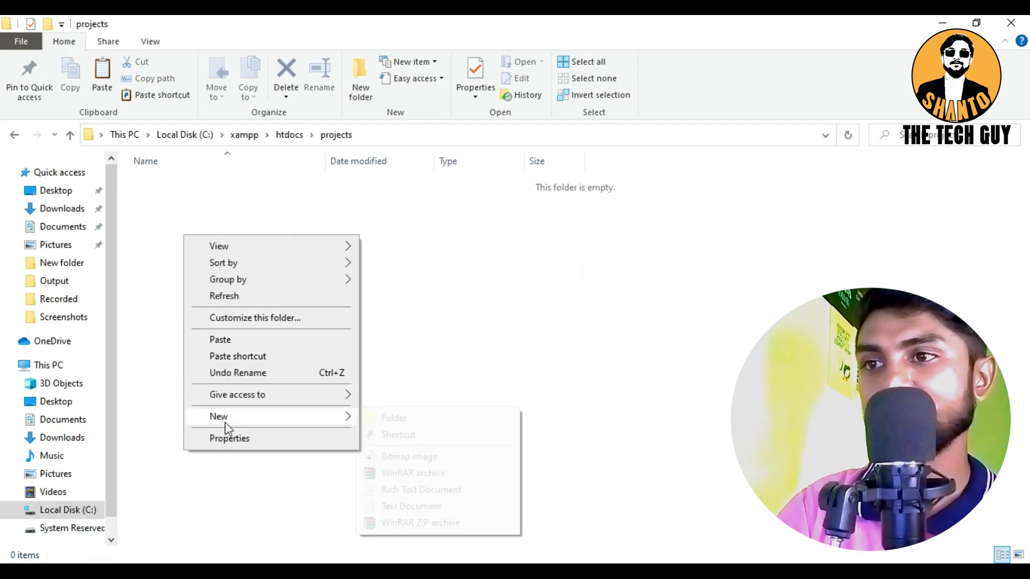
pyautogui.click(390, 418)
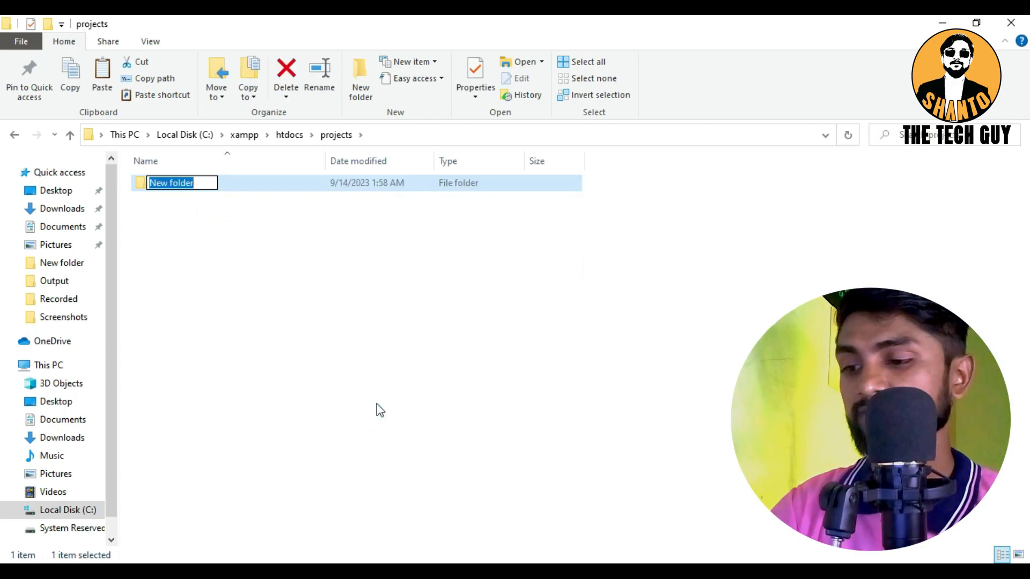
pyautogui.write('sms')
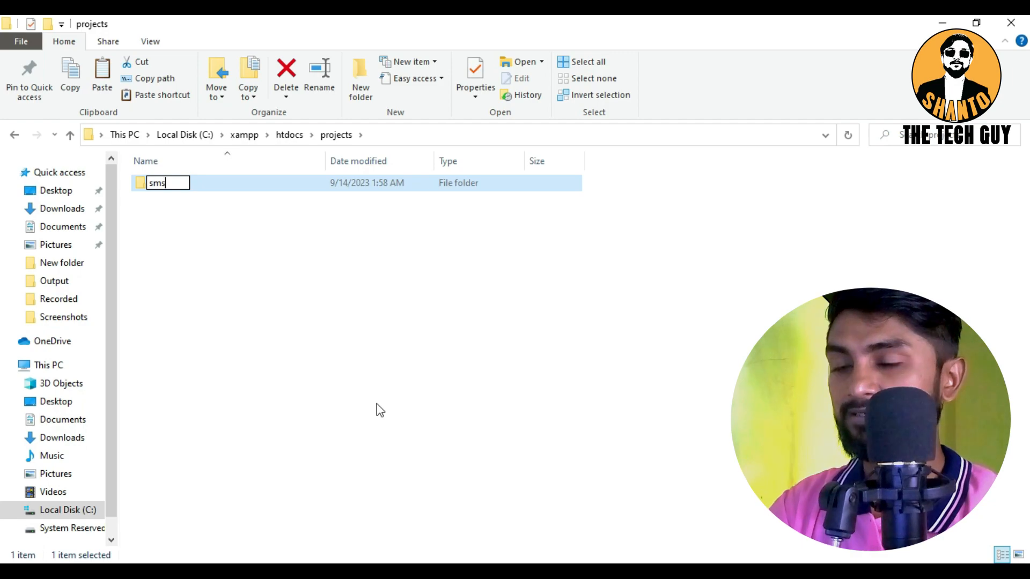
pyautogui.write('_shop')
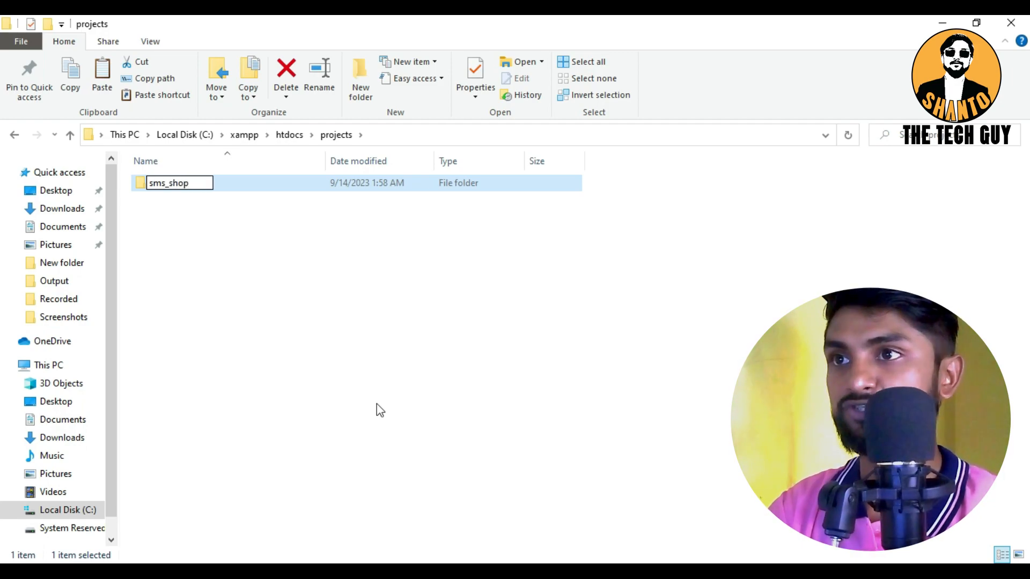
pyautogui.press('Return')
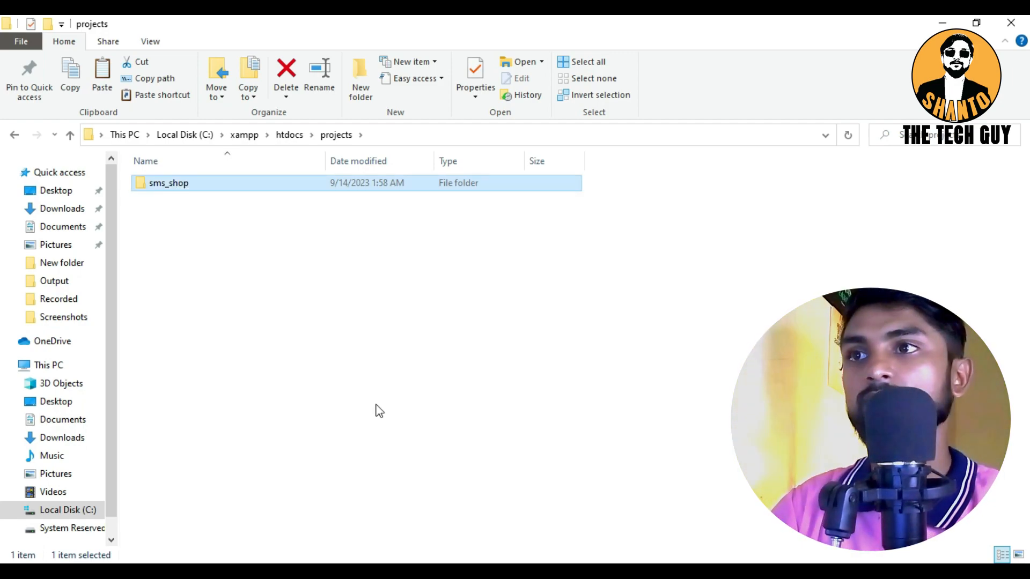
pyautogui.doubleClick(197, 183)
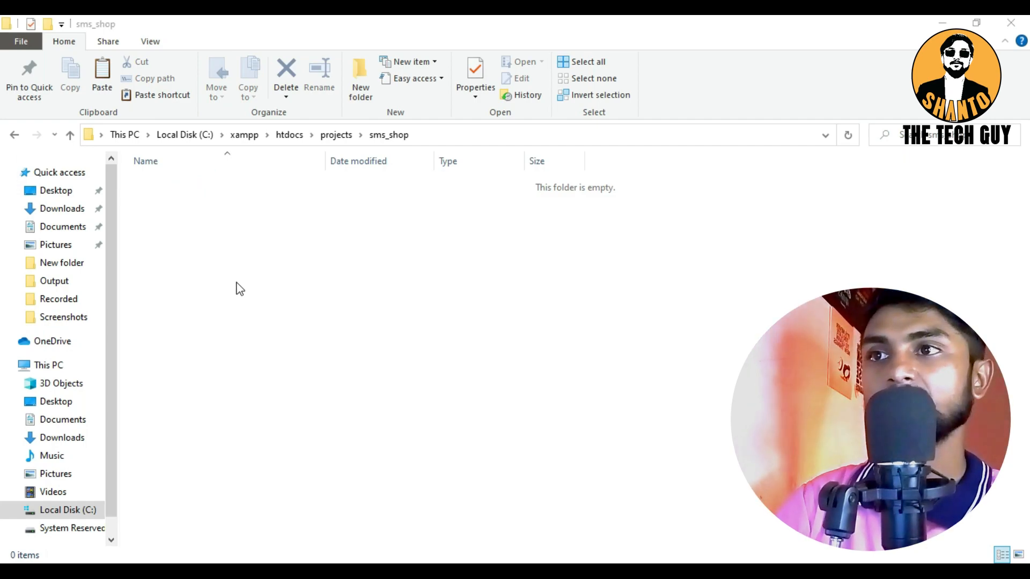
pyautogui.hotkey('ctrl', 'v')
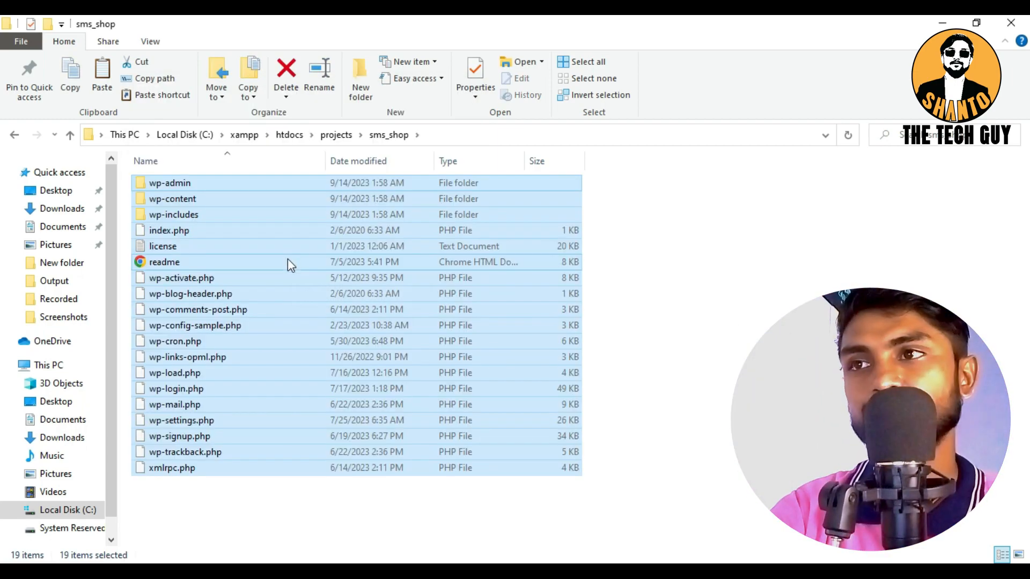
# Switch to Chrome, close the phpMyAdmin tab and load localhost in the new tab
pyautogui.click(773, 343)
pyautogui.click(107, 28)
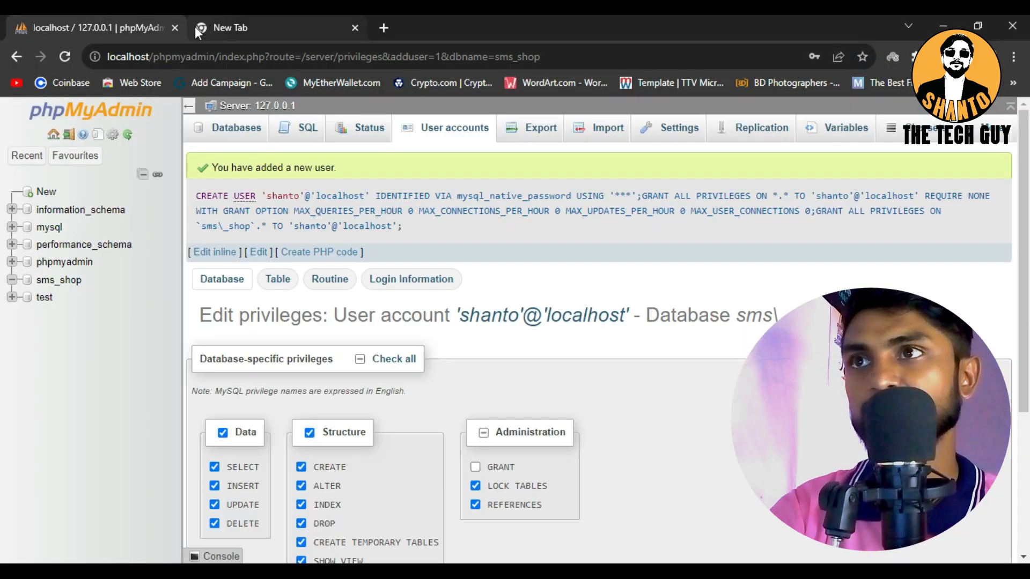
pyautogui.click(197, 27)
pyautogui.click(172, 28)
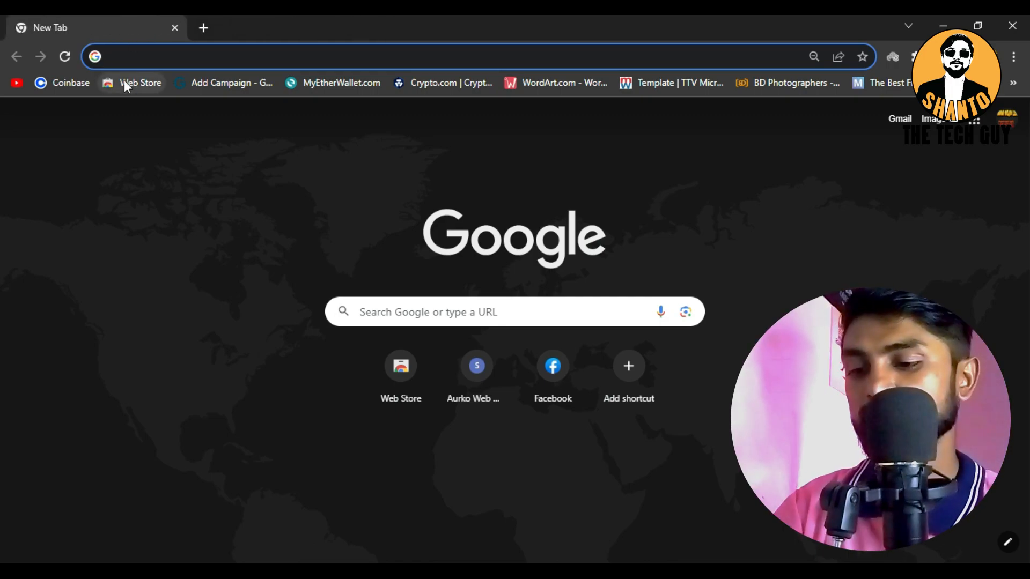
pyautogui.write('local')
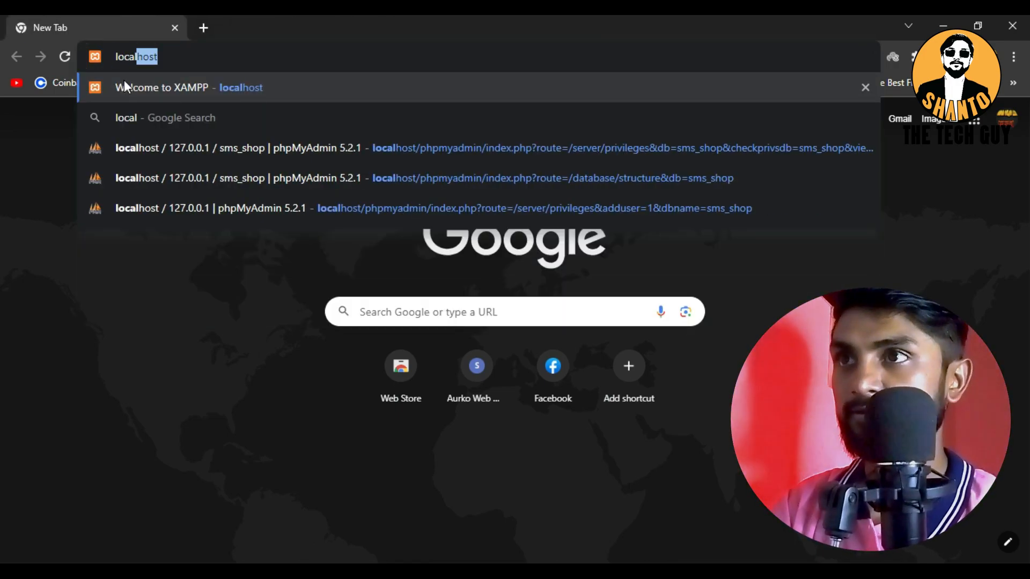
pyautogui.write('host')
pyautogui.press('Return')
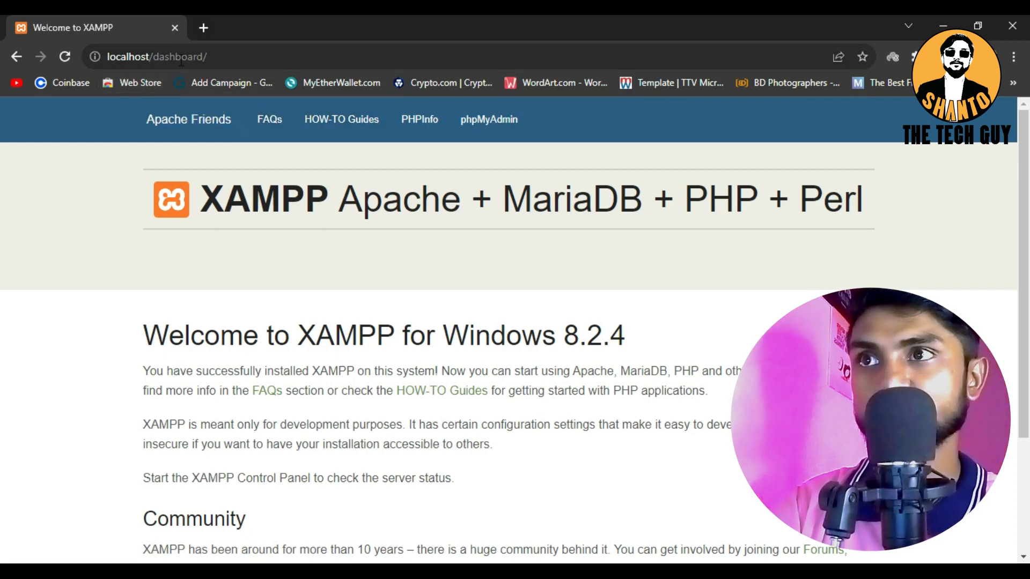
# Change the address from the XAMPP dashboard to localhost/projects/ and load the folder index
pyautogui.click(202, 57)
pyautogui.click(204, 57)
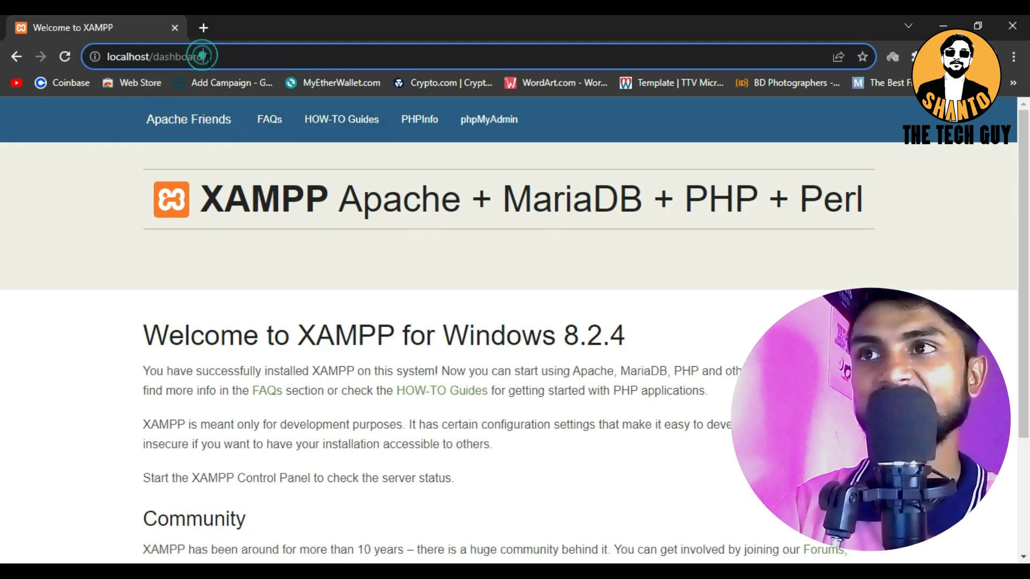
pyautogui.press('BackSpace')
pyautogui.press('BackSpace')
pyautogui.press('BackSpace')
pyautogui.press('BackSpace')
pyautogui.press('BackSpace')
pyautogui.press('BackSpace')
pyautogui.press('BackSpace')
pyautogui.press('BackSpace')
pyautogui.press('BackSpace')
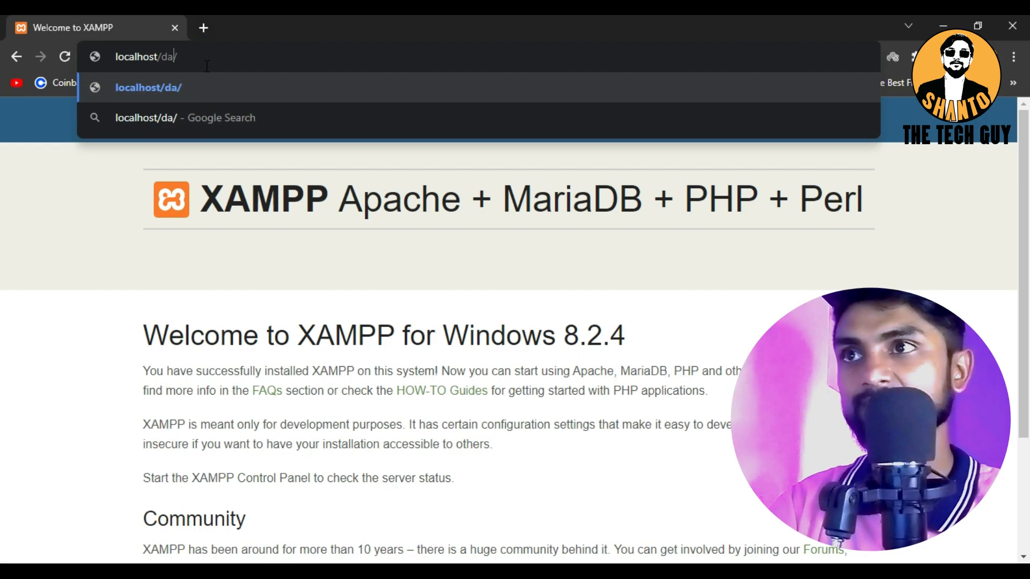
pyautogui.write('projec')
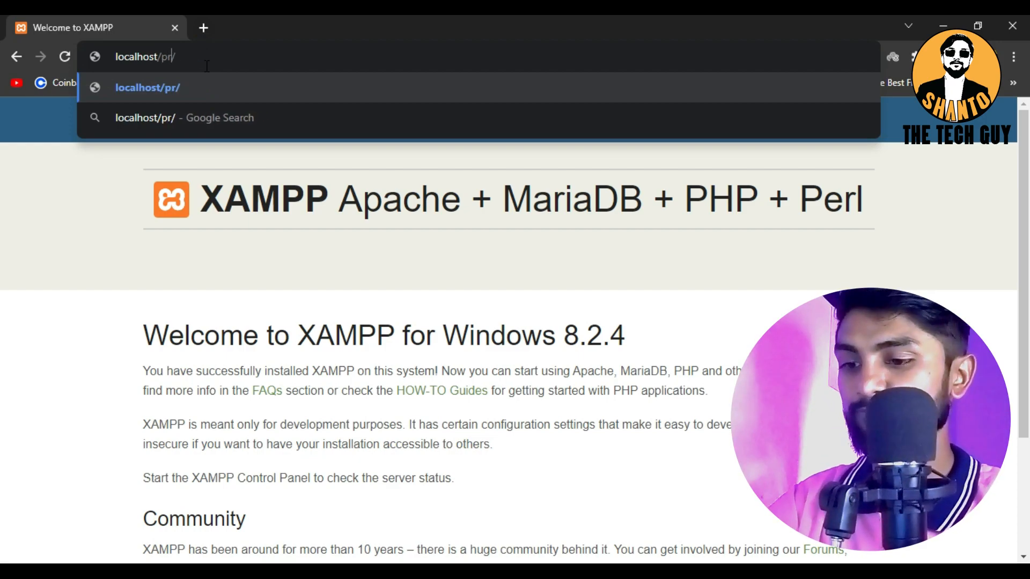
pyautogui.write('ts')
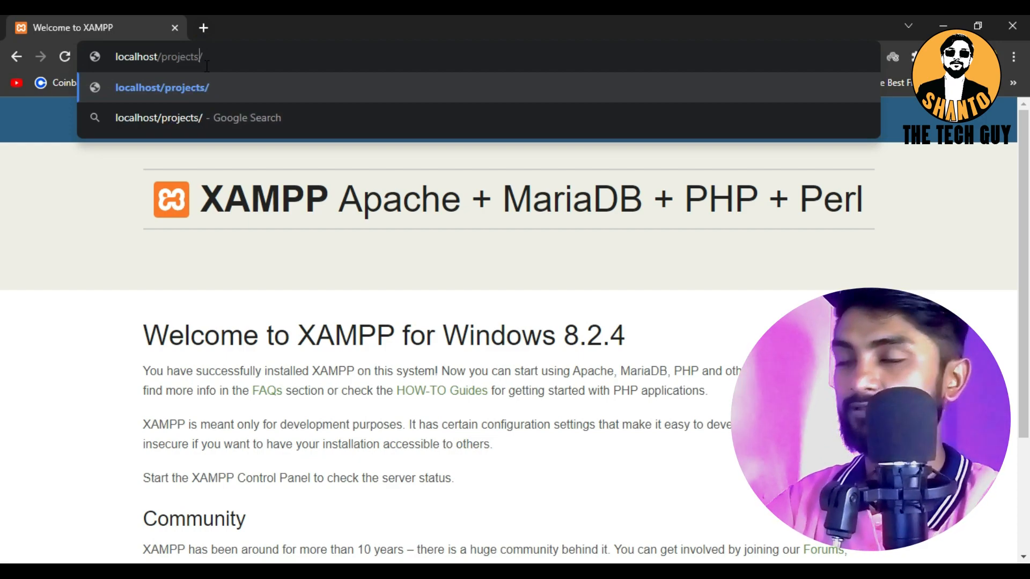
pyautogui.press('Return')
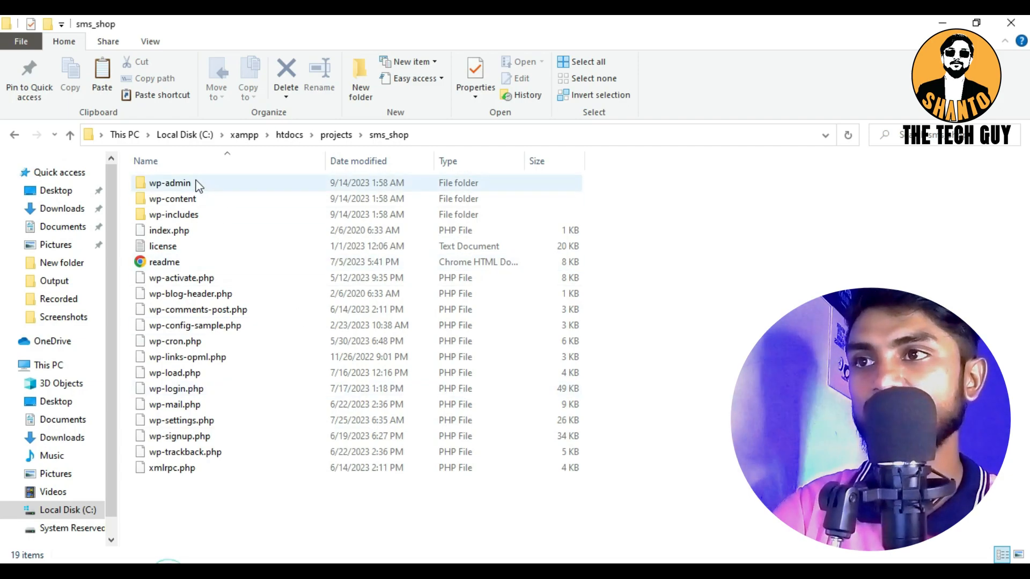
# Switch to File Explorer and check where the projects folder sits within htdocs, ending inside projects
pyautogui.click(66, 132)
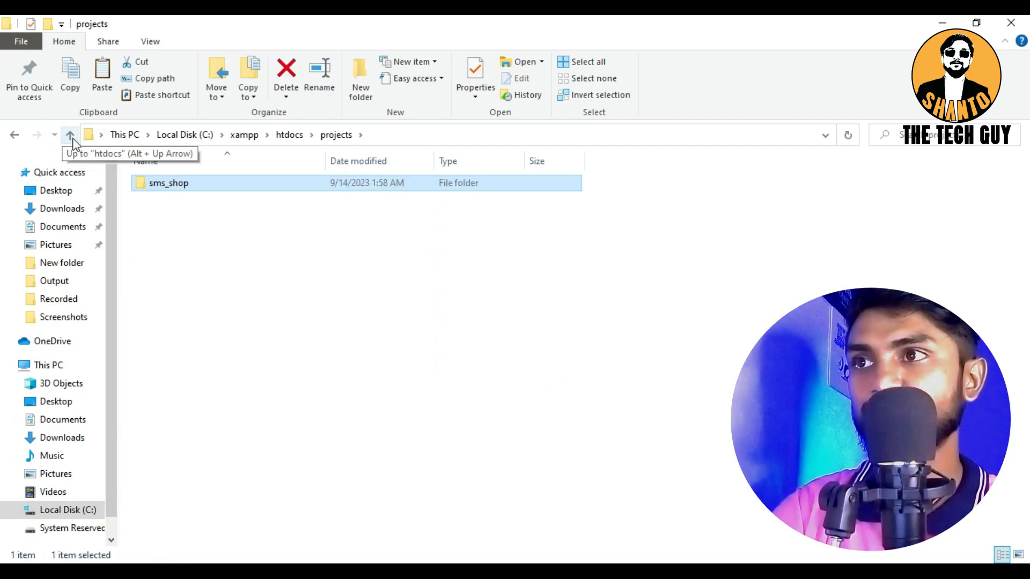
pyautogui.click(66, 132)
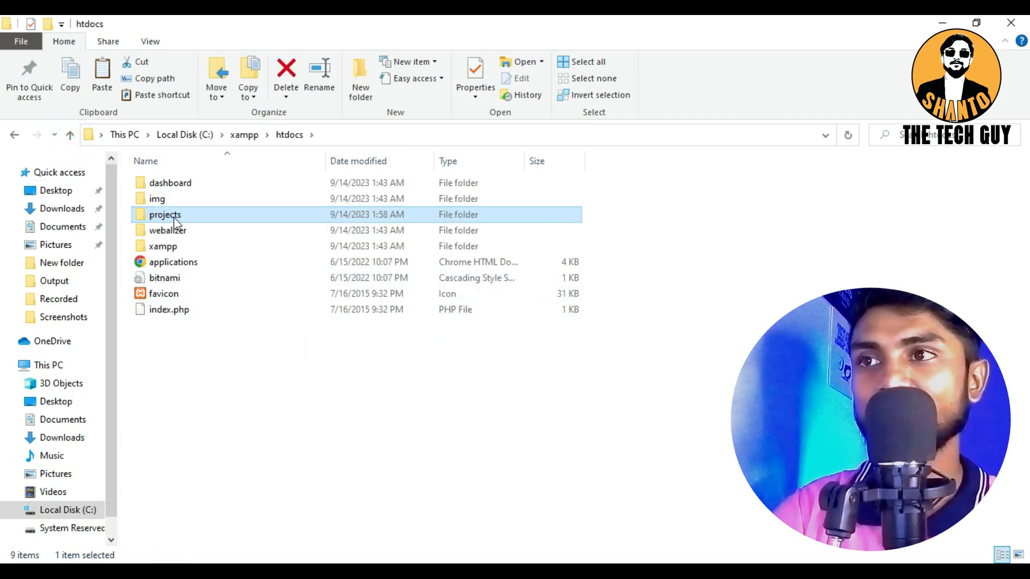
pyautogui.doubleClick(171, 215)
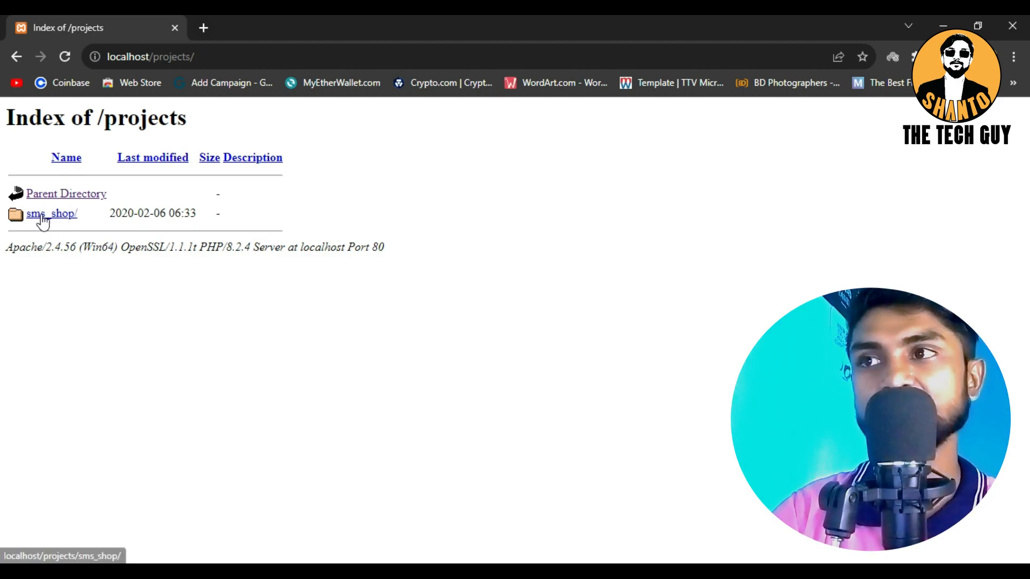
# Switch to File Explorer and open the sms_shop folder inside projects
pyautogui.click(944, 25)
pyautogui.click(156, 187)
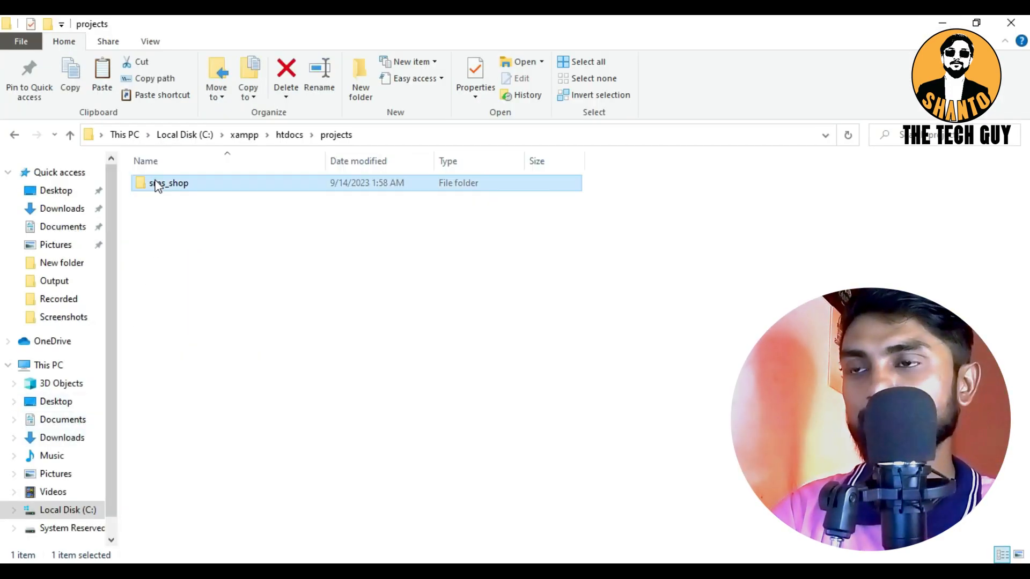
pyautogui.doubleClick(156, 185)
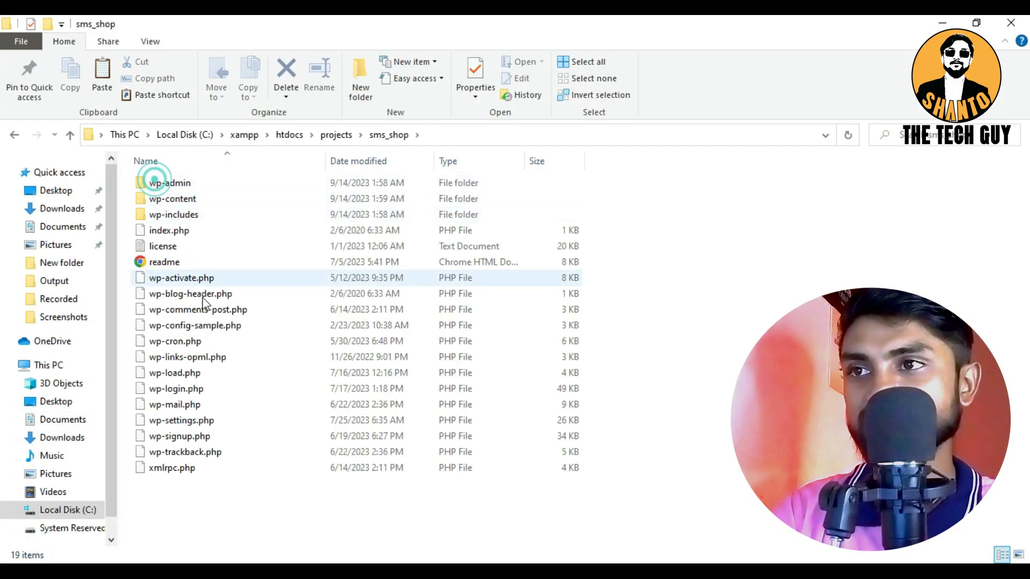
# Open wp-config-sample.php with Notepad, keeping Notepad as the default app for .php files
pyautogui.click(187, 326)
pyautogui.rightClick(184, 327)
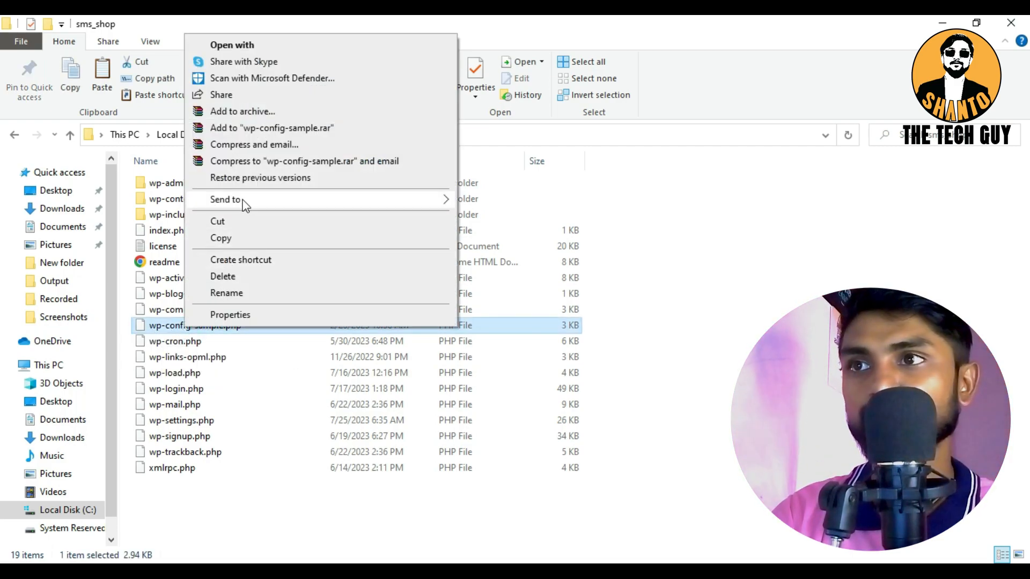
pyautogui.moveTo(242, 204)
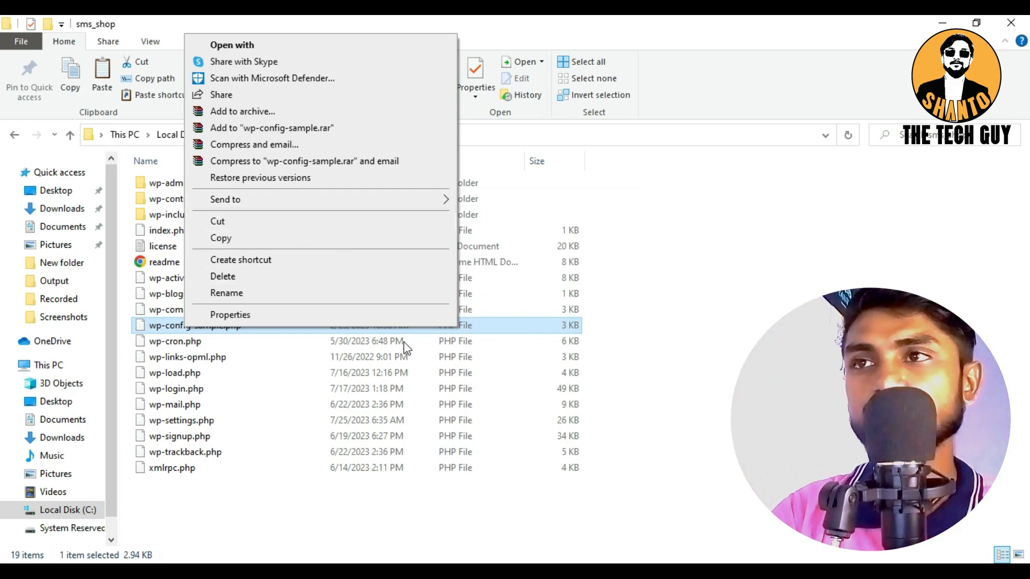
pyautogui.click(296, 45)
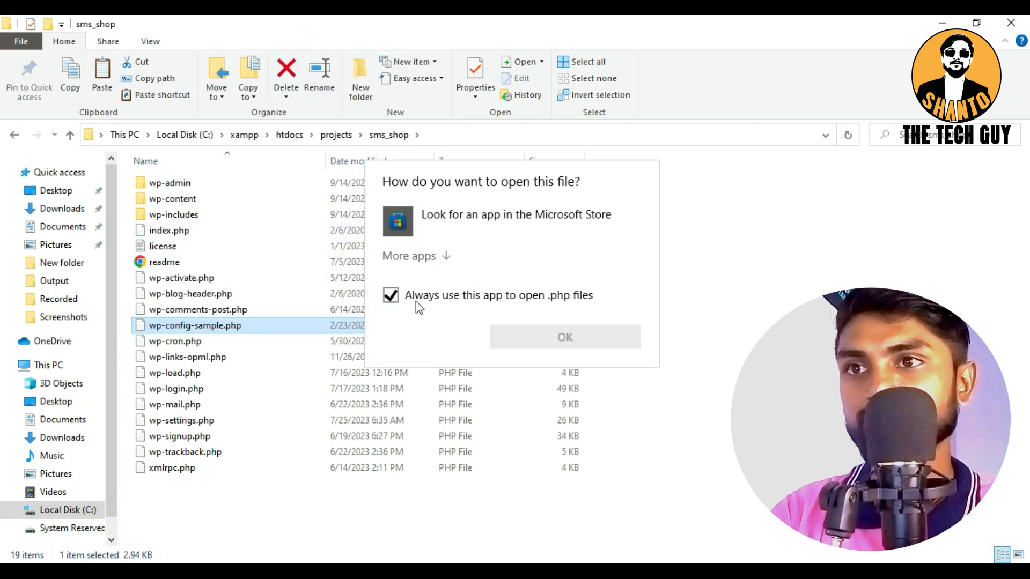
pyautogui.click(412, 256)
pyautogui.scroll(-1, 471, 294)
pyautogui.click(447, 267)
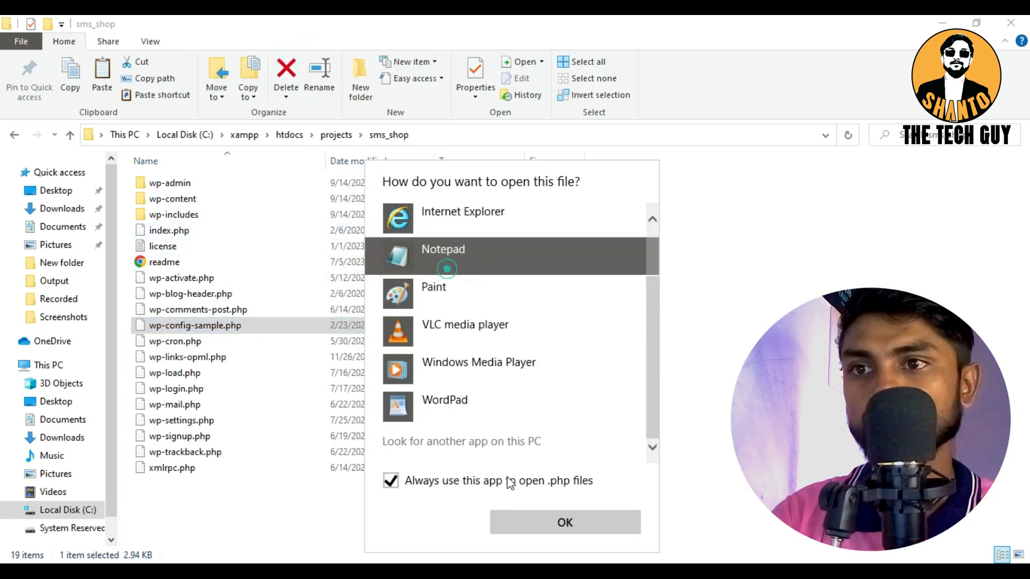
pyautogui.click(538, 528)
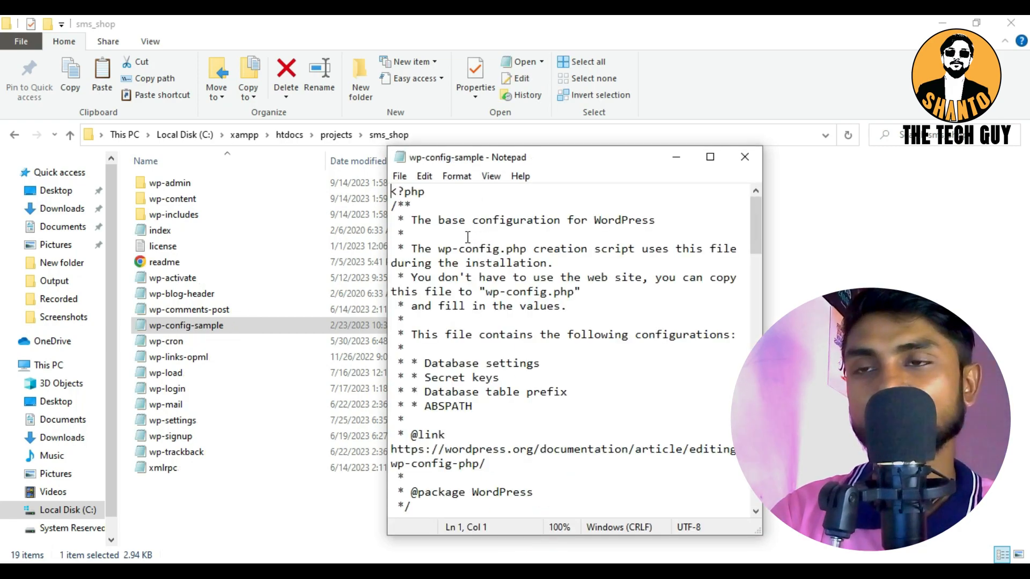
# Set the DB_NAME value in the database settings to sms_shop
pyautogui.scroll(-7, 468, 237)
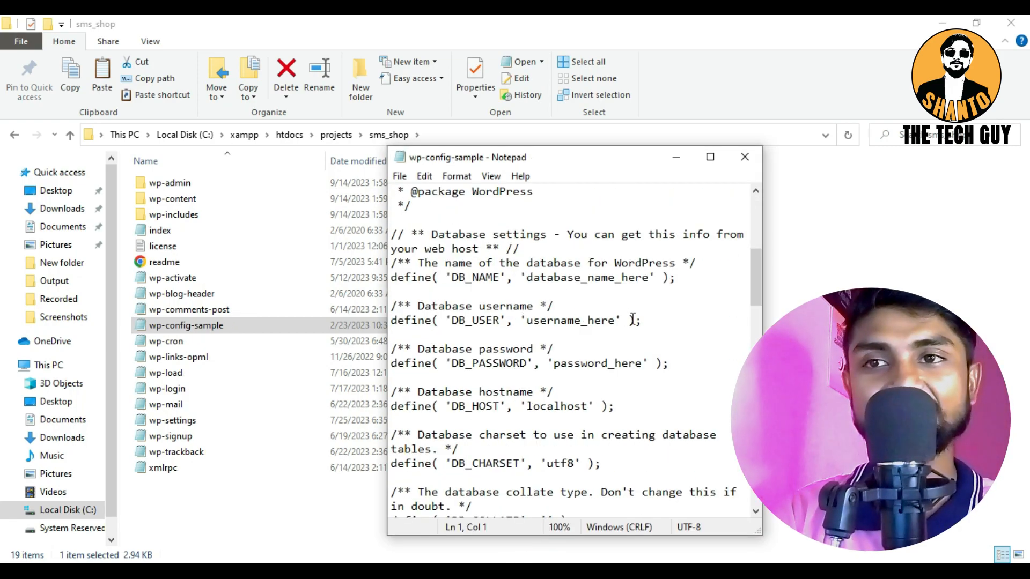
pyautogui.scroll(-1, 605, 292)
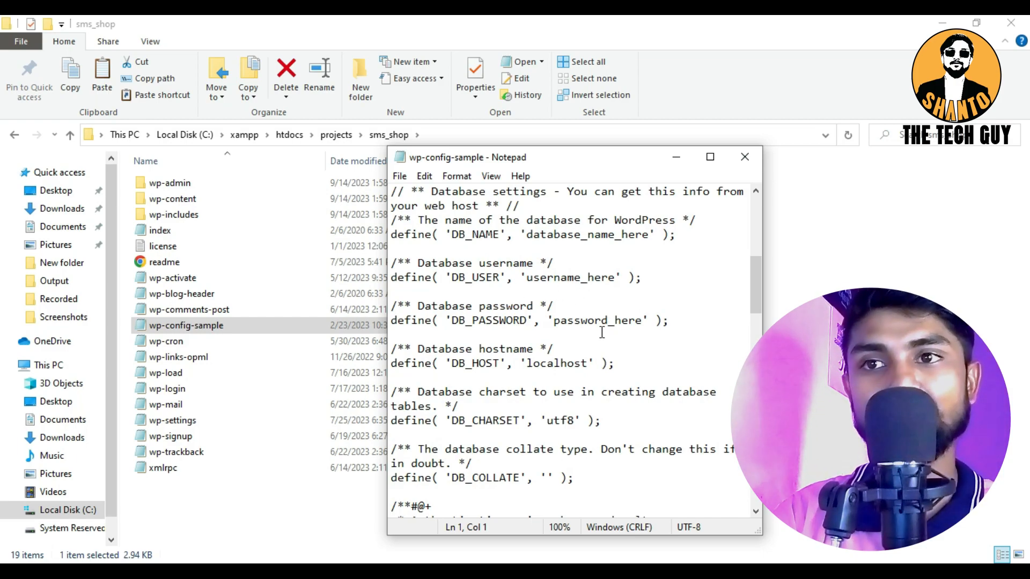
pyautogui.scroll(1, 657, 390)
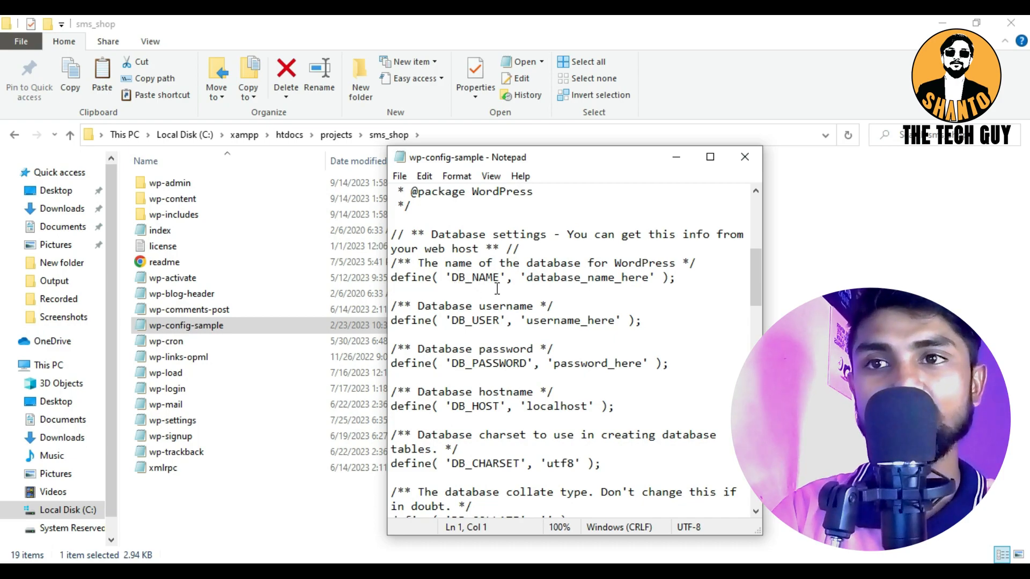
pyautogui.moveTo(529, 278); pyautogui.dragTo(627, 279)
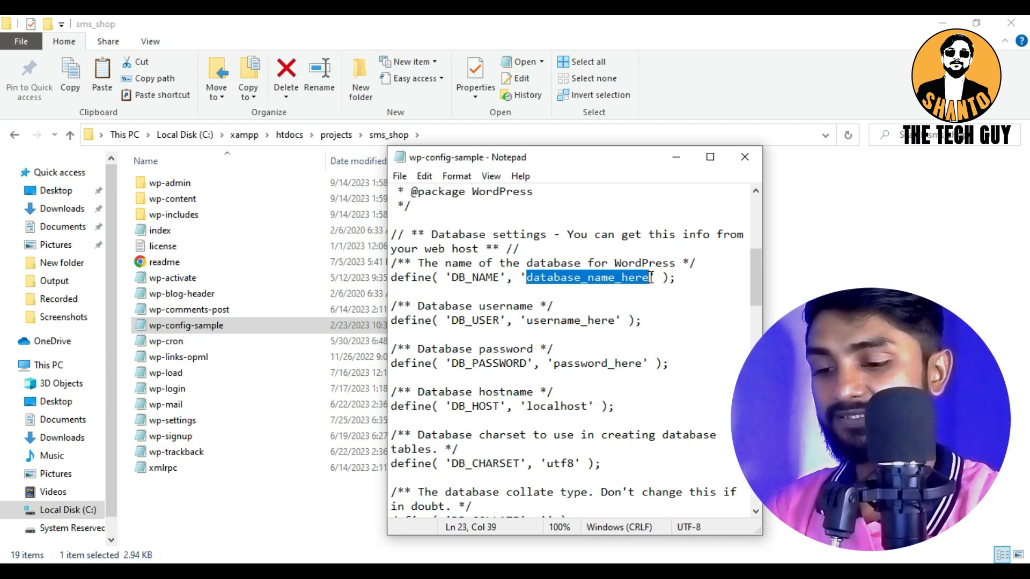
pyautogui.write('sms_')
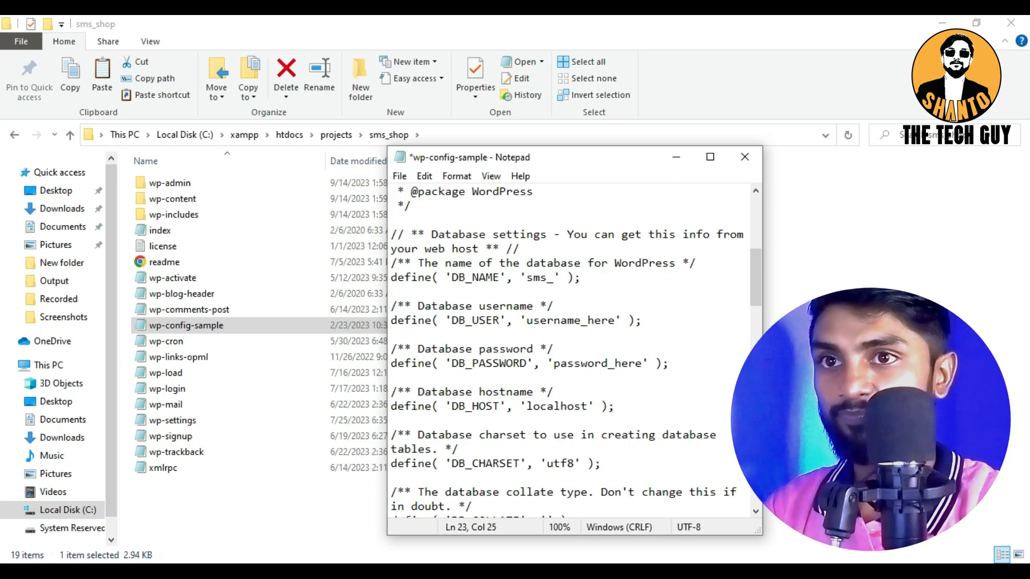
pyautogui.write('shop')
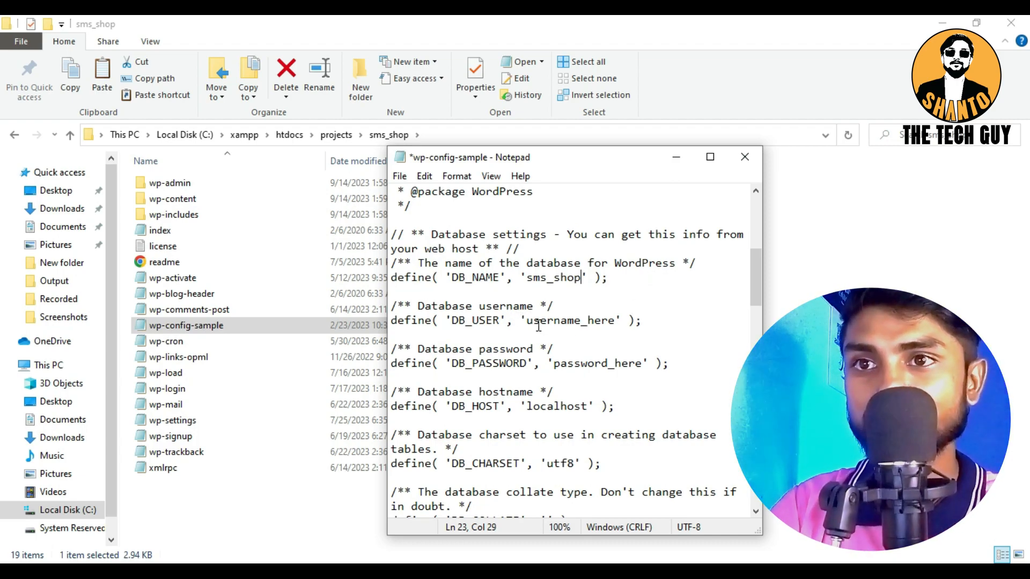
# Replace the DB_USER and DB_PASSWORD placeholders with the database username and the database password
pyautogui.moveTo(529, 321); pyautogui.dragTo(603, 322)
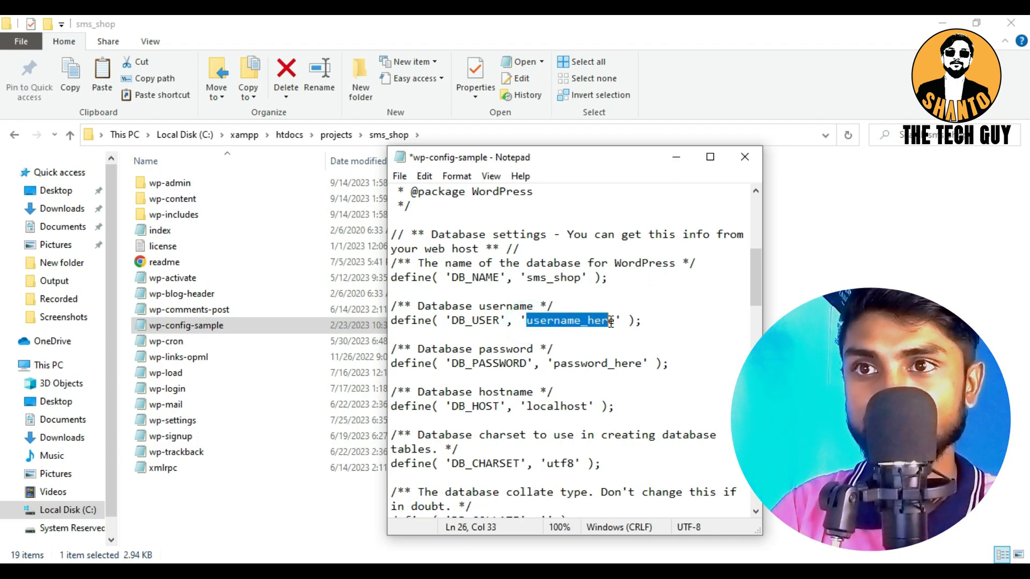
pyautogui.write('shanto')
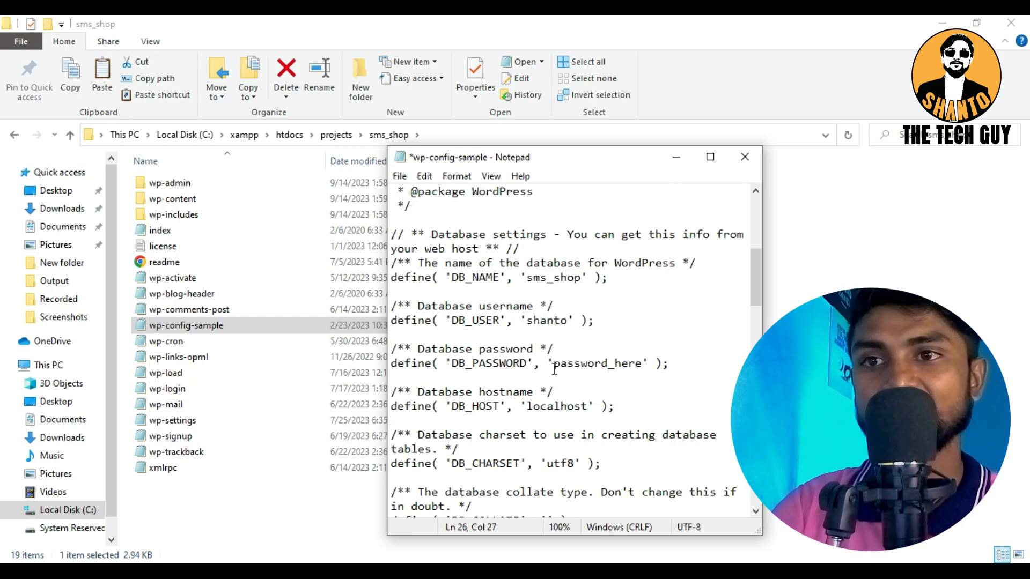
pyautogui.moveTo(557, 365); pyautogui.dragTo(638, 357)
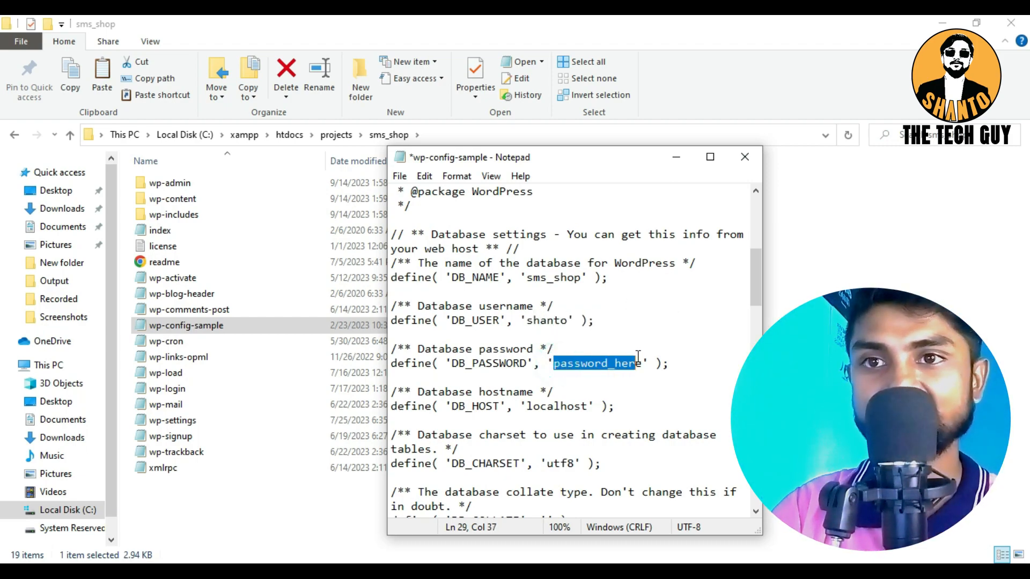
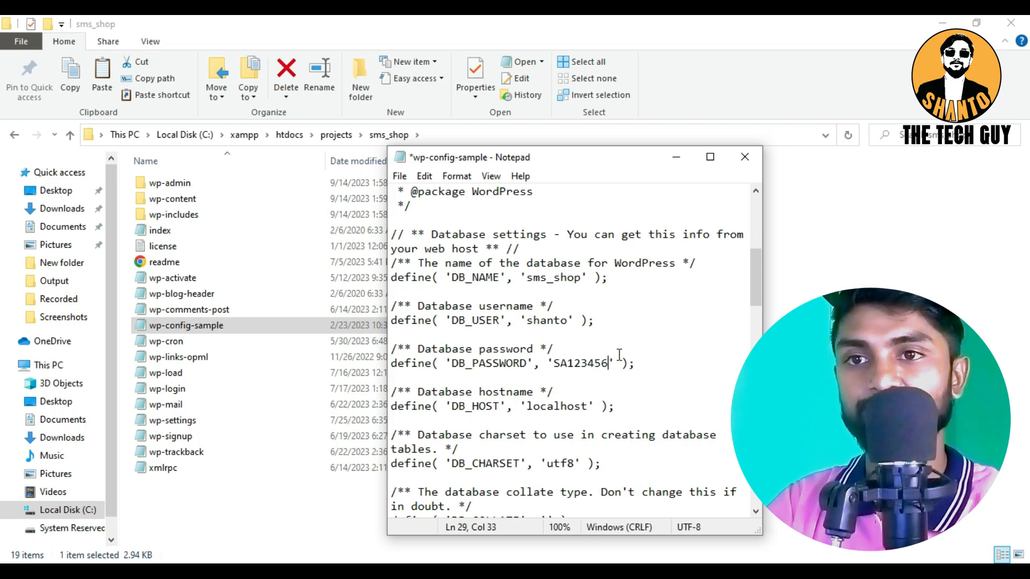
# Save the edited wp-config-sample file and close Notepad
pyautogui.scroll(-2, 619, 355)
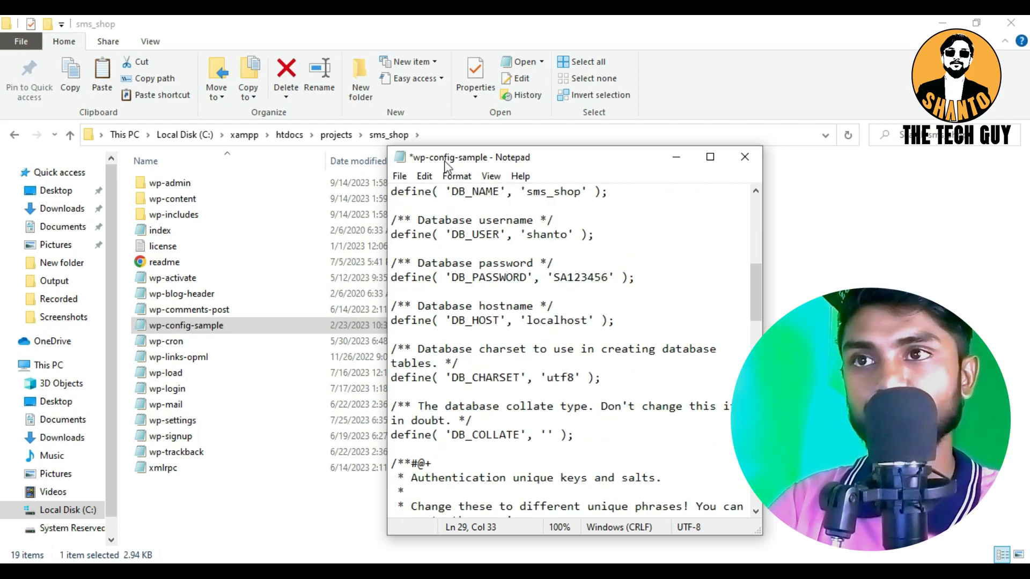
pyautogui.click(399, 176)
pyautogui.click(416, 245)
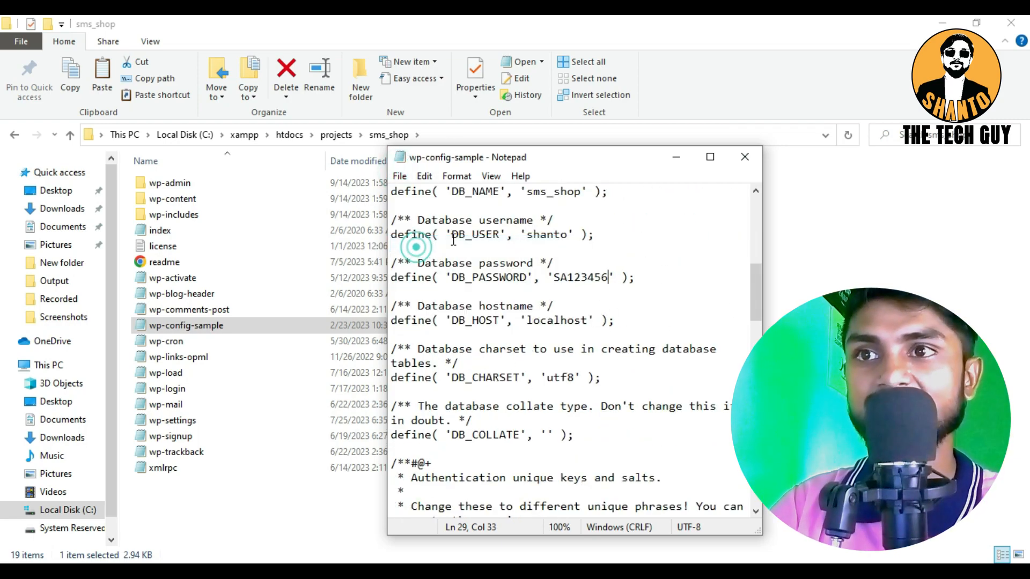
pyautogui.click(745, 157)
# Rename the wp-config-sample file in sms_shop to wp-config
pyautogui.rightClick(168, 328)
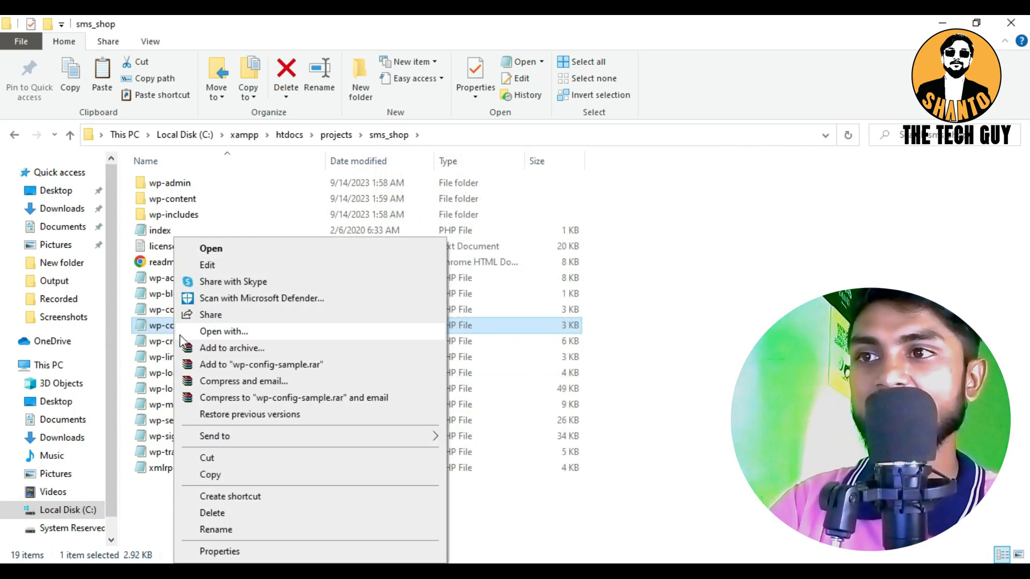
pyautogui.click(214, 529)
pyautogui.click(237, 321)
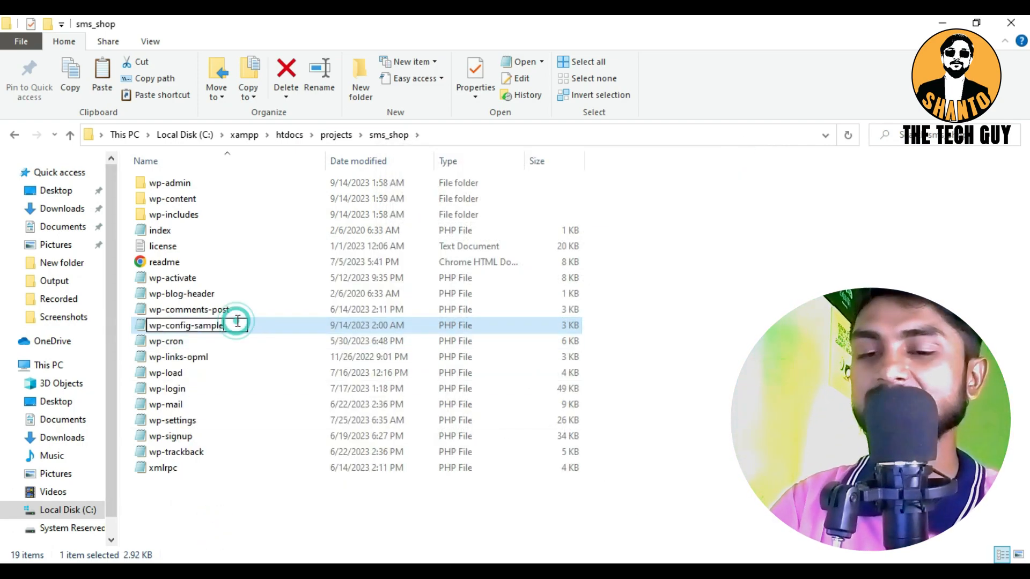
pyautogui.press('BackSpace')
pyautogui.press('BackSpace')
pyautogui.press('BackSpace')
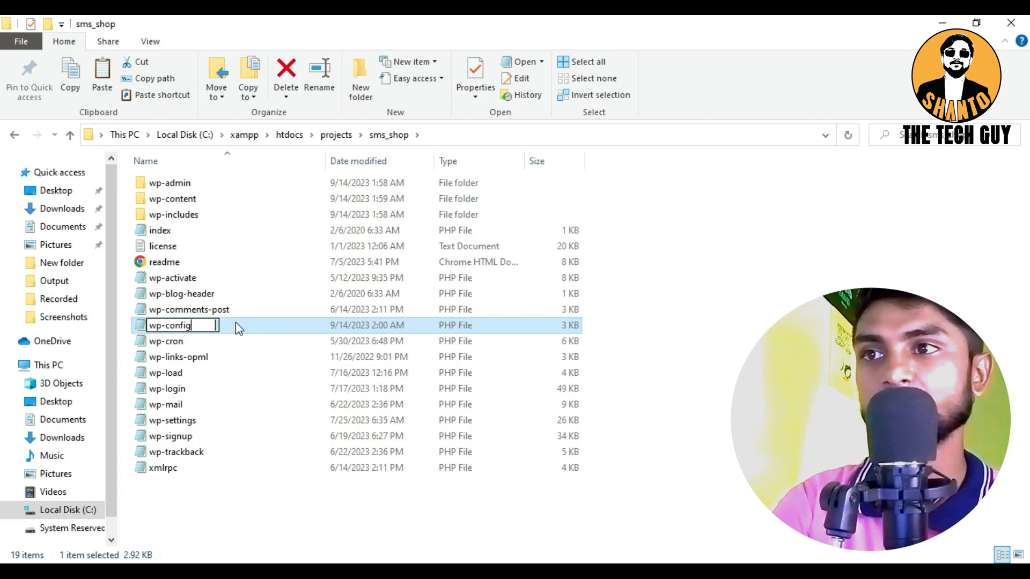
pyautogui.press('Return')
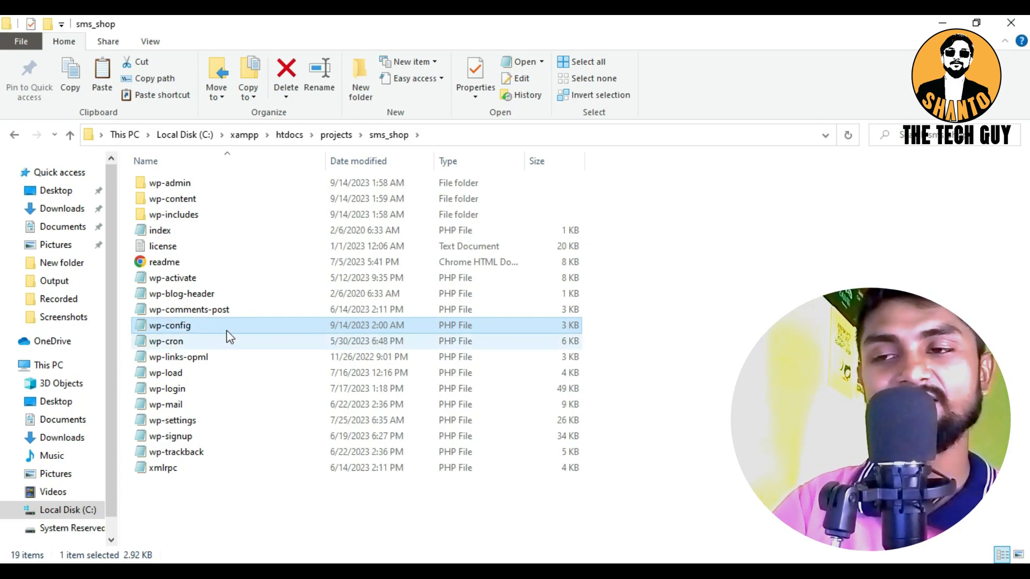
pyautogui.click(327, 508)
pyautogui.rightClick(356, 517)
pyautogui.press('Escape')
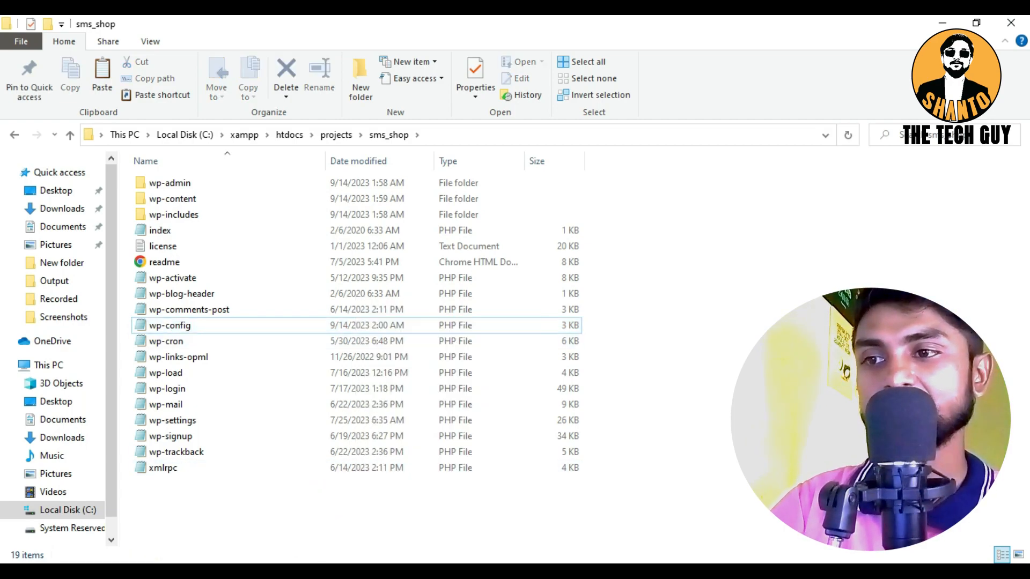
# Switch to Chrome, open sms_shop from the reloaded projects index and continue the WordPress installation in English (United States)
pyautogui.click(201, 573)
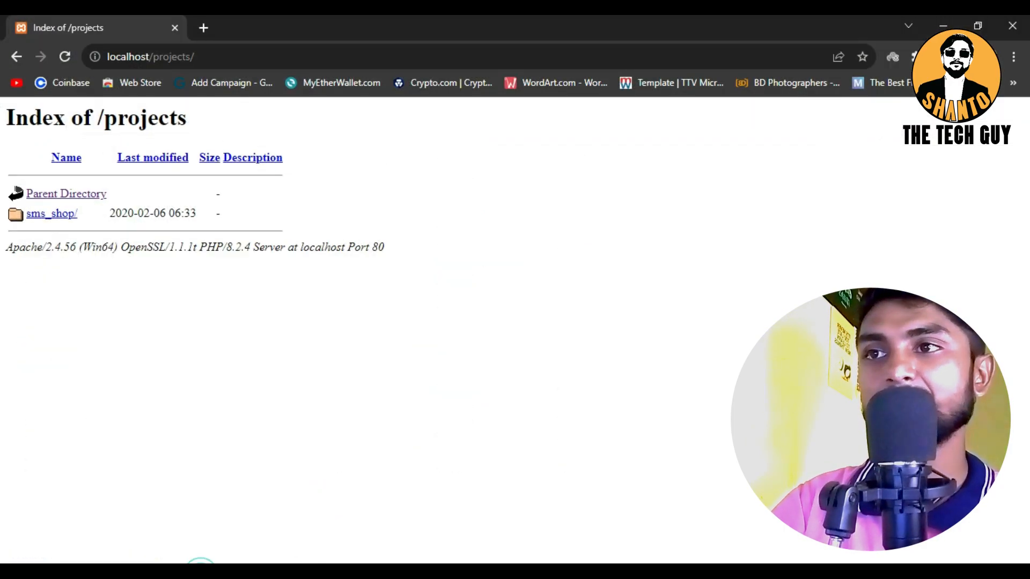
pyautogui.click(60, 57)
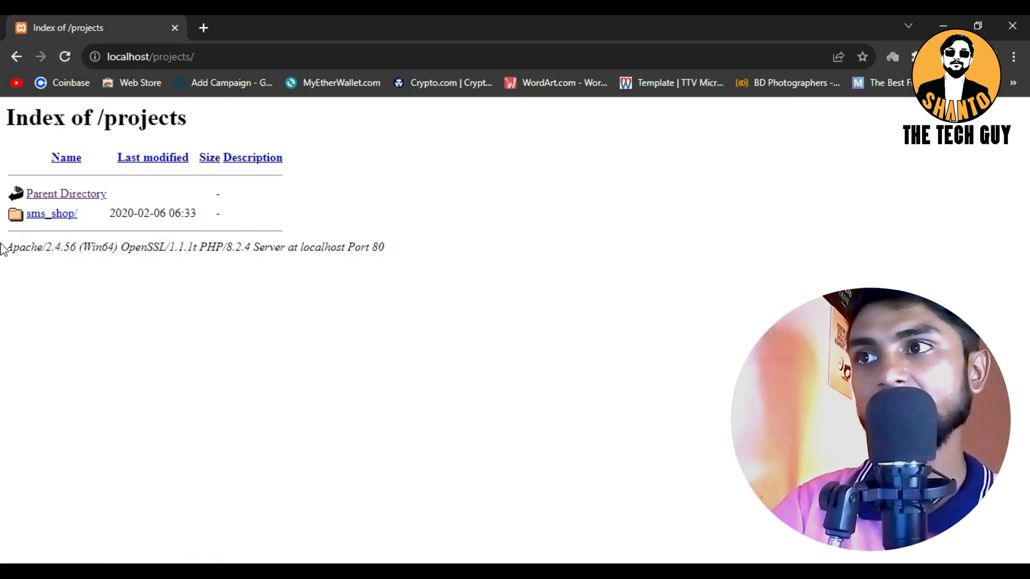
pyautogui.click(63, 219)
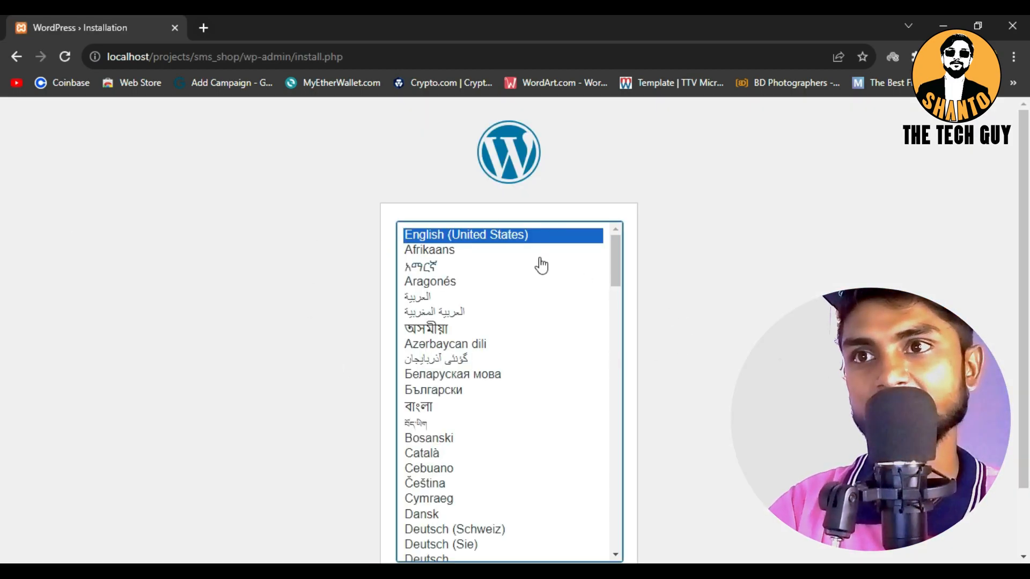
pyautogui.scroll(-2, 670, 257)
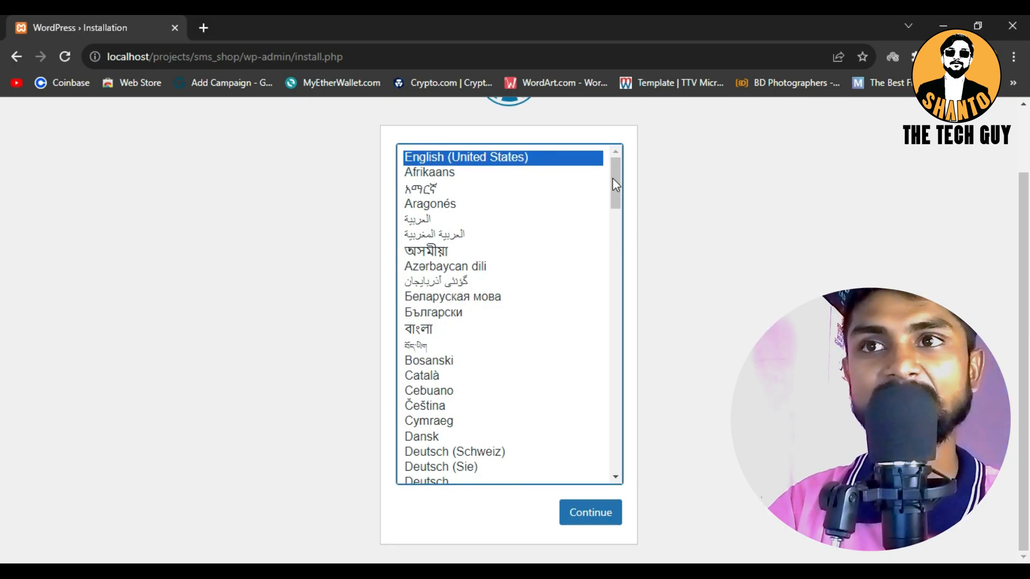
pyautogui.click(578, 515)
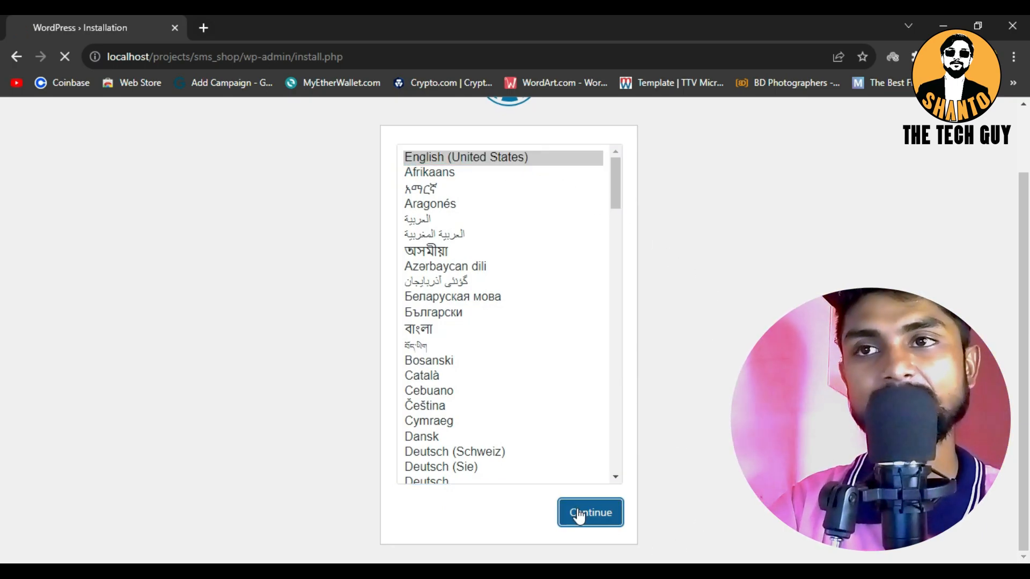
# Enter SMS SHOP as the site title and fill in the administrator username
pyautogui.scroll(-4, 671, 360)
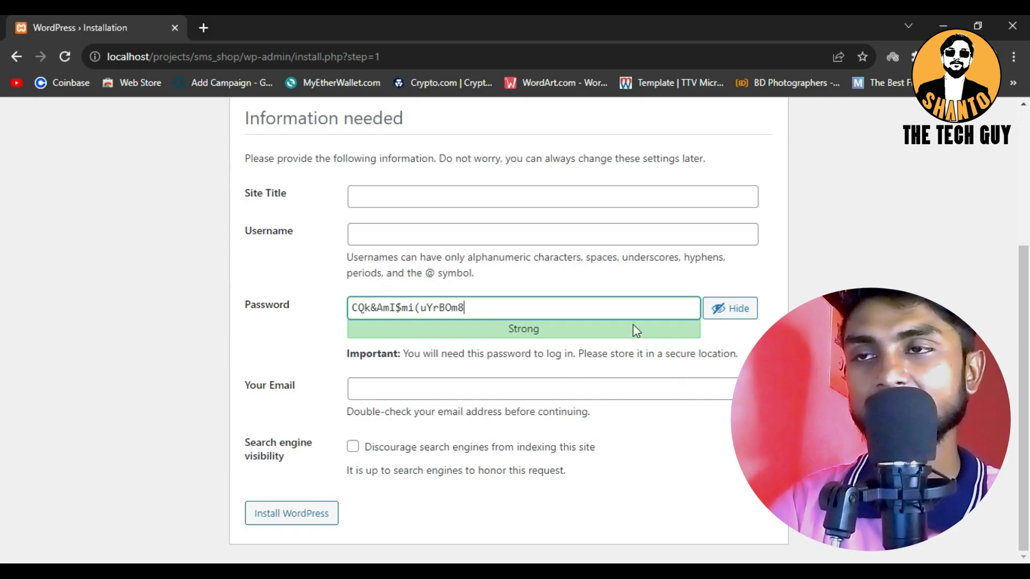
pyautogui.click(382, 201)
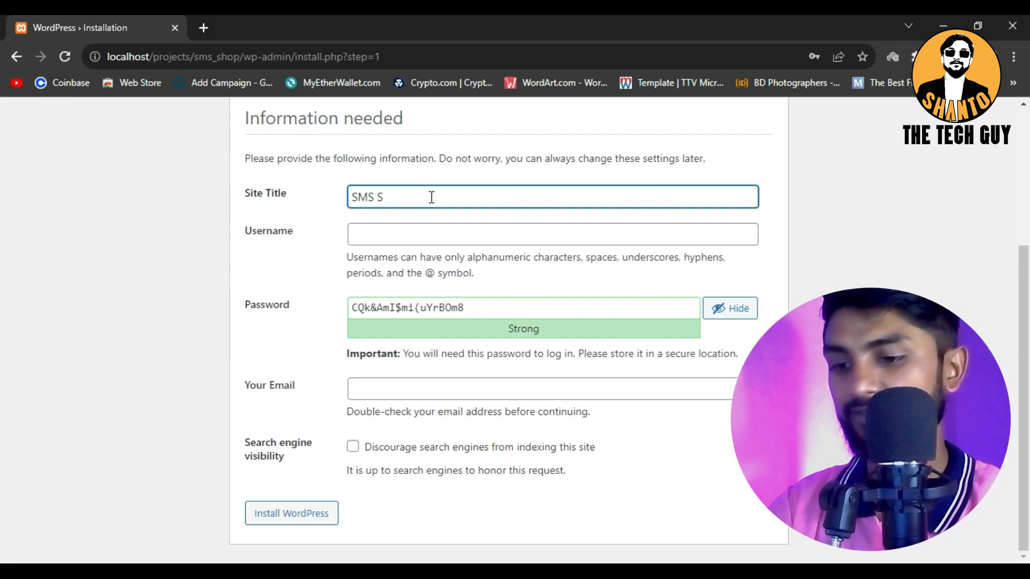
pyautogui.click(398, 225)
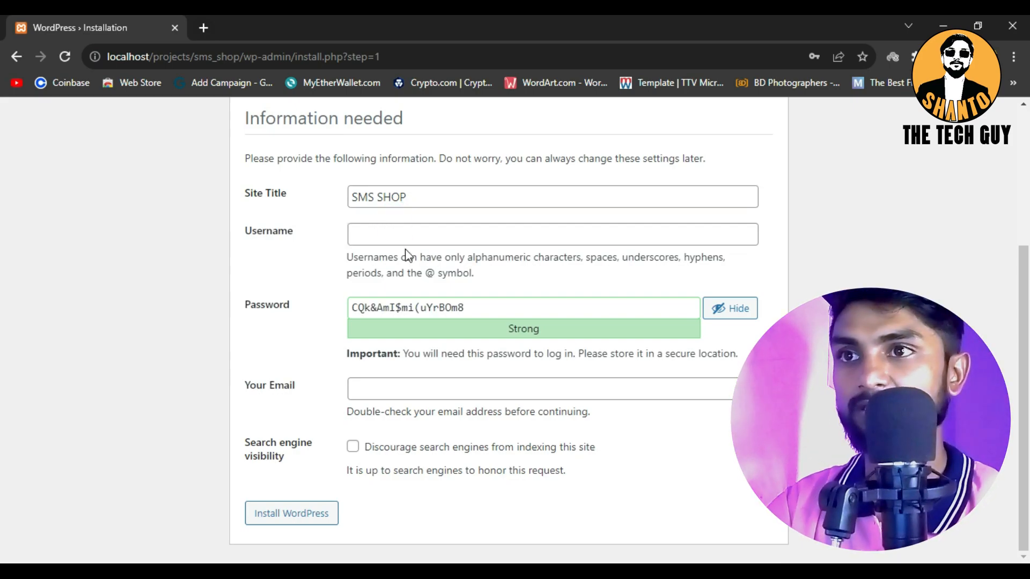
pyautogui.click(421, 234)
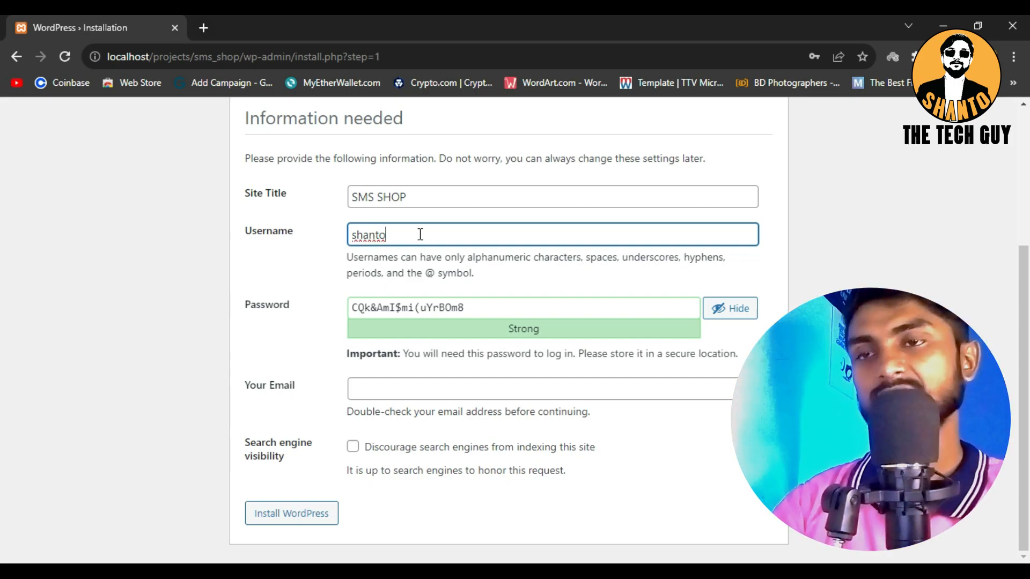
# Replace the generated administrator password with a custom one, allow the weak password, and complete the WordPress installation with the administrator's email
pyautogui.click(484, 308)
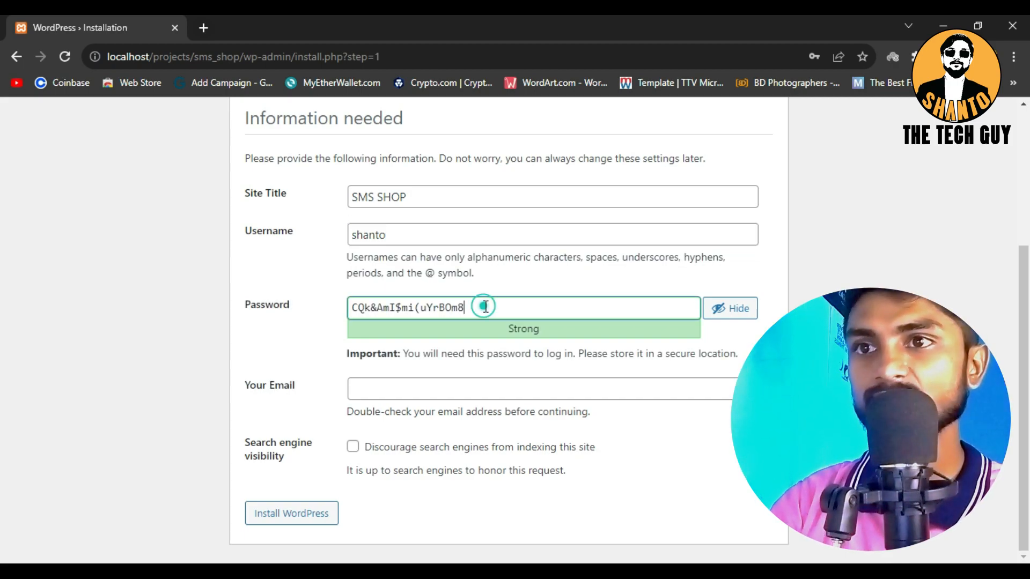
pyautogui.moveTo(488, 306); pyautogui.dragTo(332, 276)
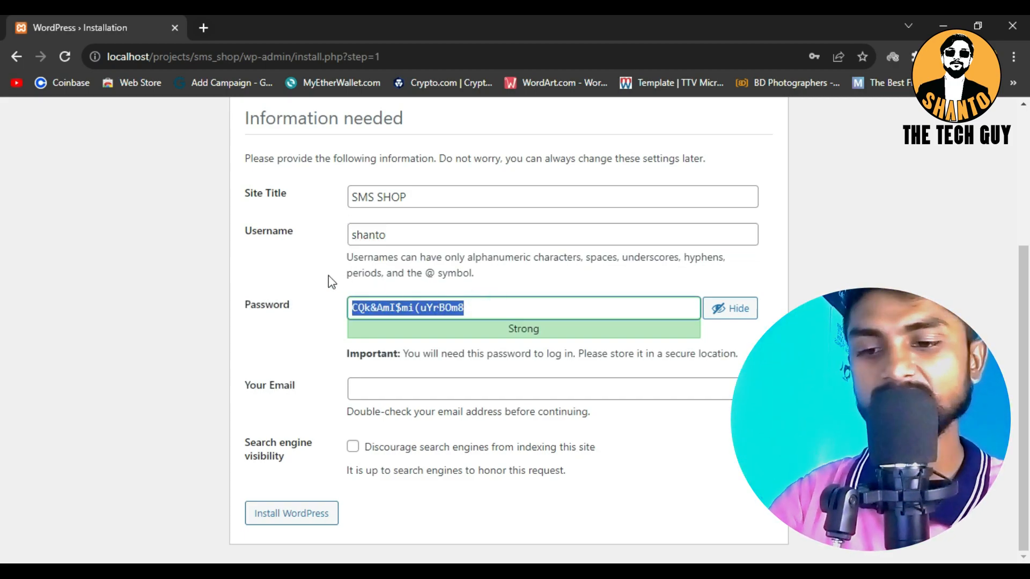
pyautogui.press('BackSpace')
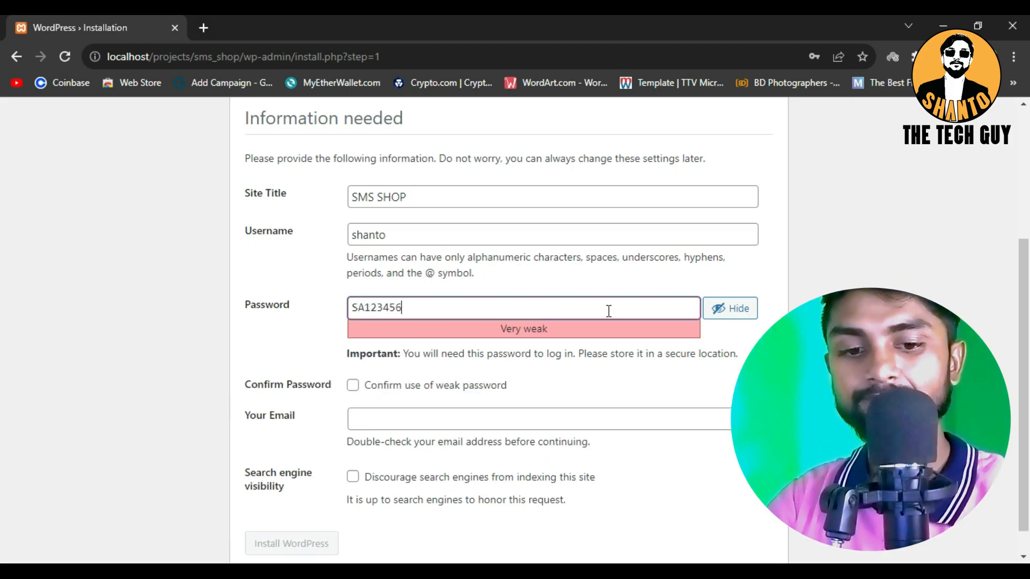
pyautogui.scroll(-1, 436, 376)
pyautogui.click(435, 356)
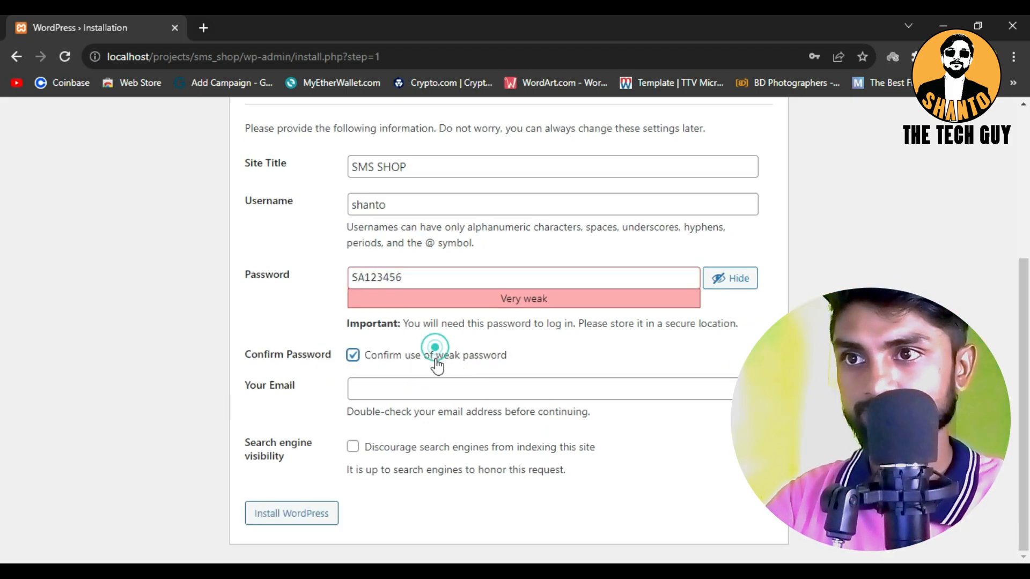
pyautogui.click(404, 394)
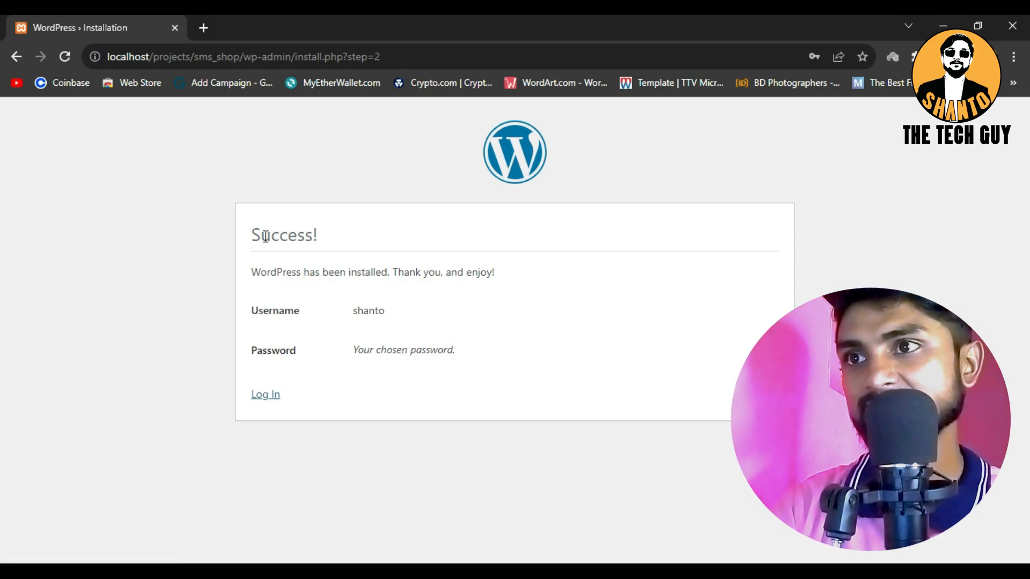
# Log in to the new WordPress site with the administrator username and account password
pyautogui.click(272, 400)
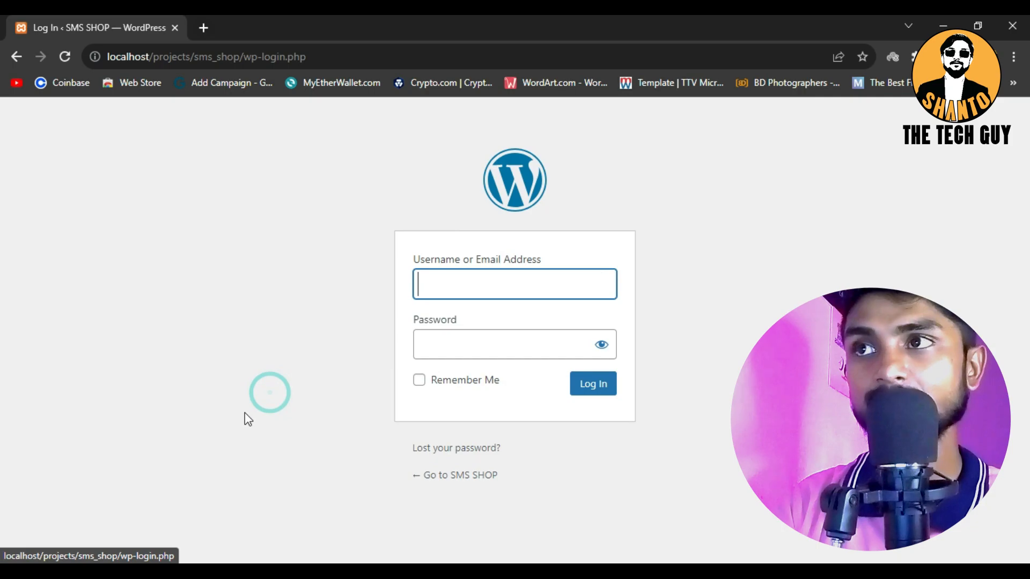
pyautogui.click(461, 279)
pyautogui.write('shant')
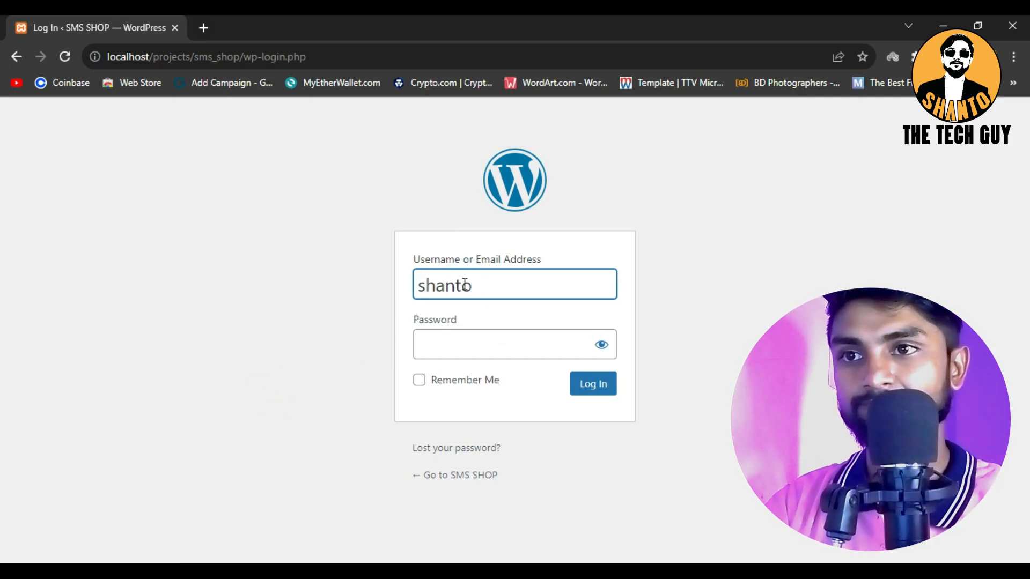
pyautogui.write('o')
pyautogui.click(435, 351)
pyautogui.write('s')
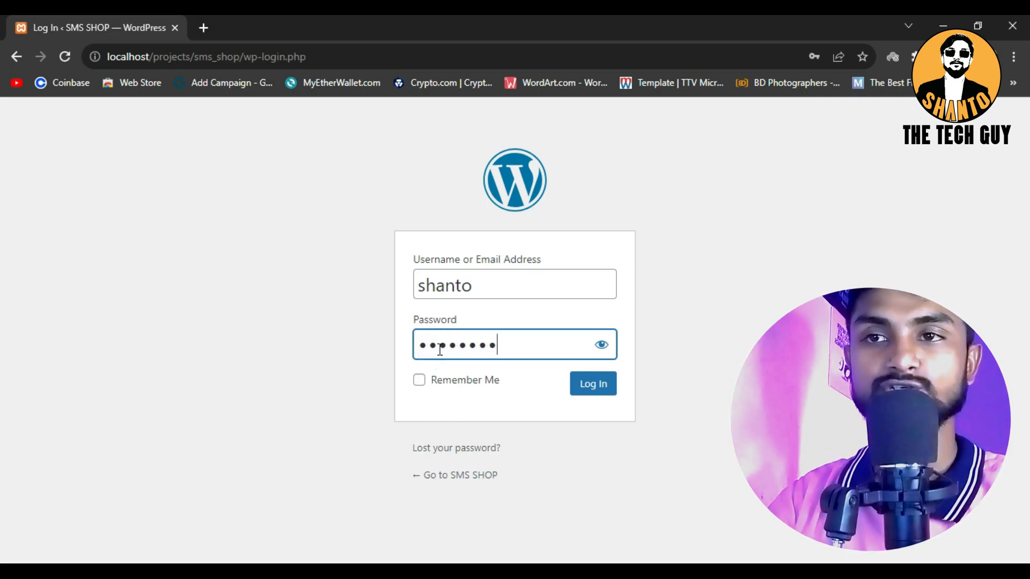
pyautogui.press('Return')
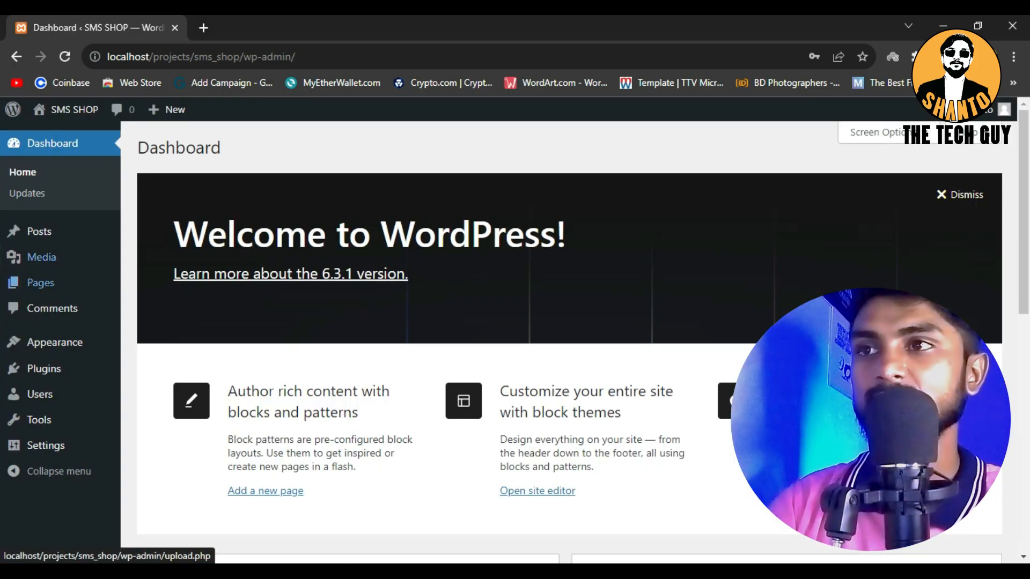
# Look over the dashboard and dismiss its Welcome to WordPress panel
pyautogui.scroll(-10, 57, 207)
pyautogui.scroll(9, 645, 398)
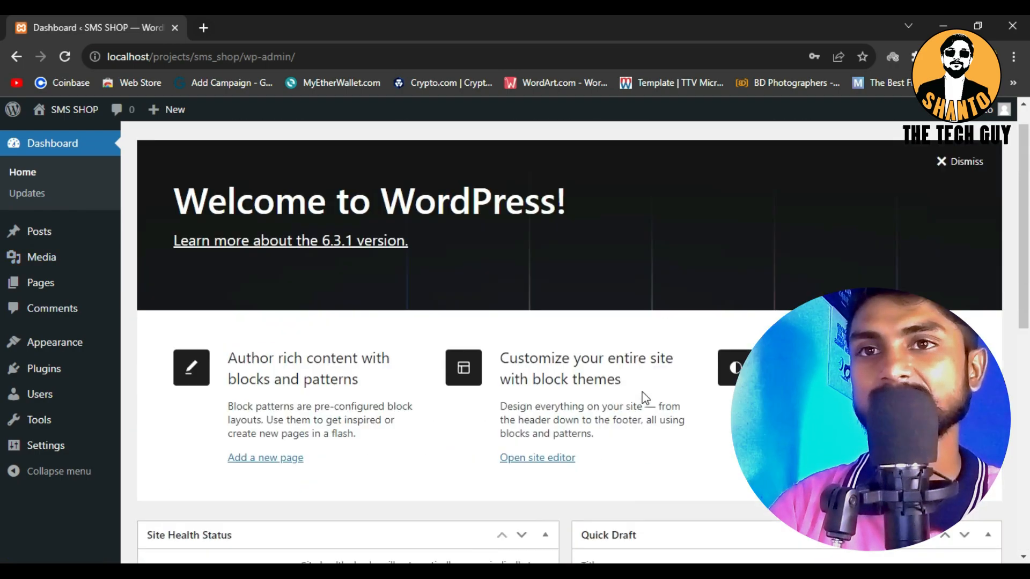
pyautogui.scroll(1, 645, 398)
pyautogui.click(968, 195)
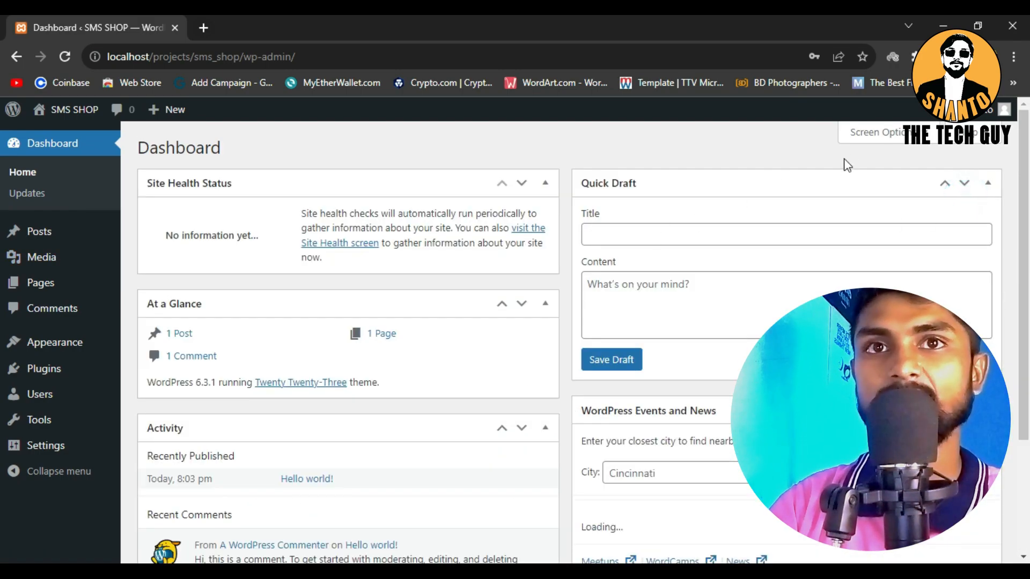
# Hide the Site Health Status, At a Glance, Activity, Quick Draft, and WordPress Events and News boxes from the dashboard
pyautogui.click(868, 132)
pyautogui.click(159, 213)
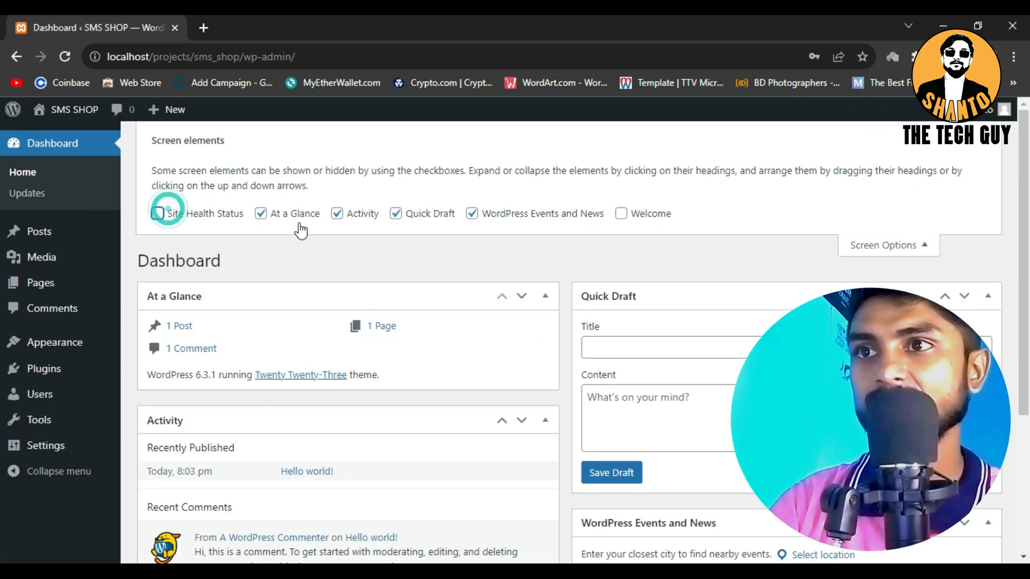
pyautogui.click(298, 221)
pyautogui.click(356, 214)
pyautogui.click(397, 214)
pyautogui.click(478, 214)
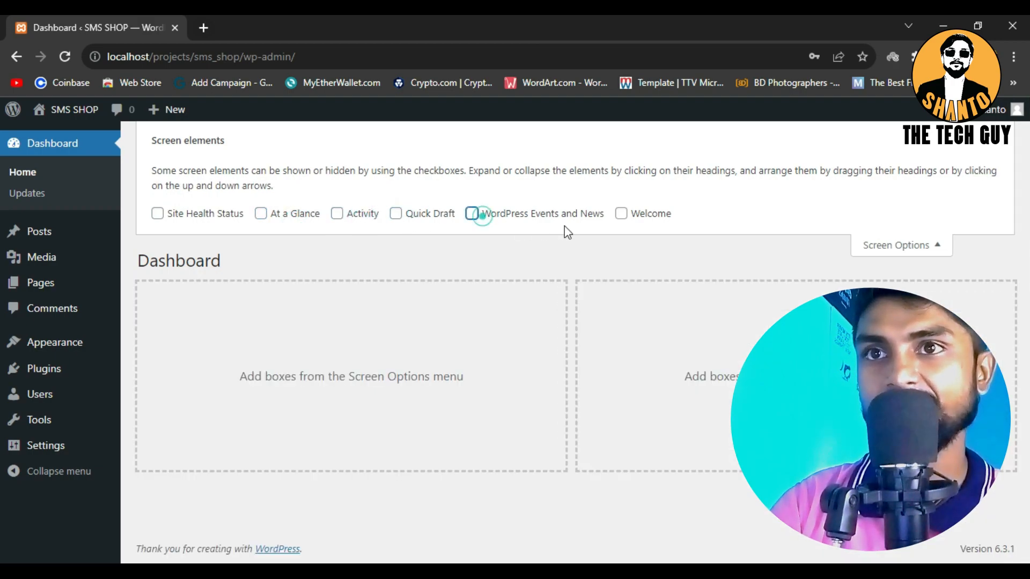
pyautogui.click(882, 245)
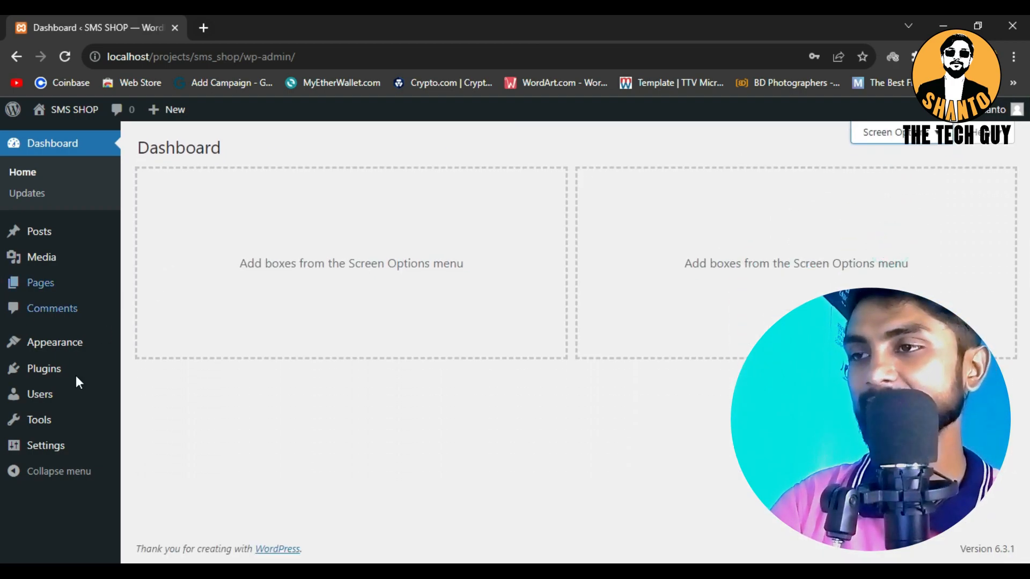
# Open the live SMS SHOP site in a new browser tab and look through its home page
pyautogui.moveTo(72, 109)
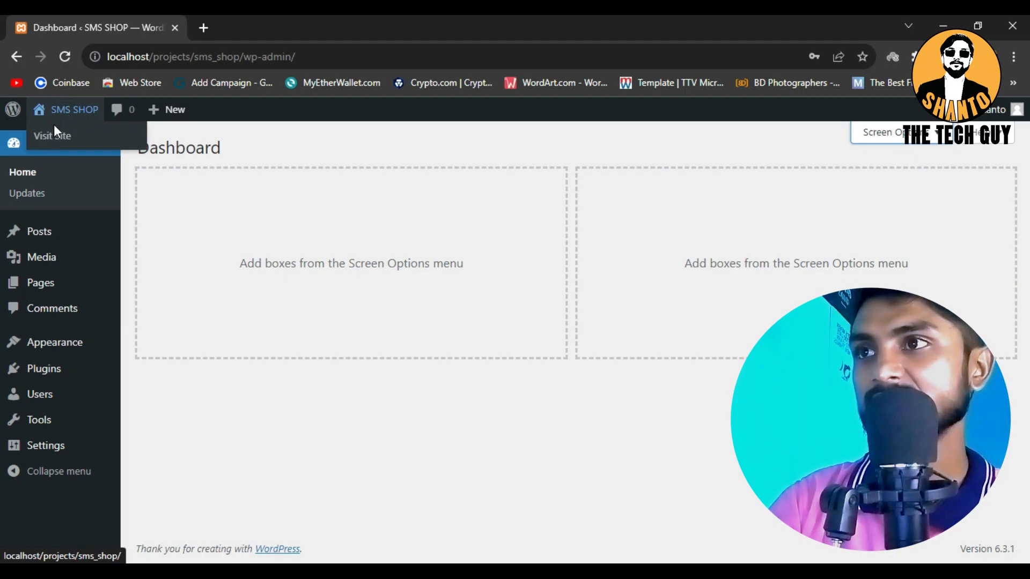
pyautogui.rightClick(55, 140)
pyautogui.click(75, 142)
pyautogui.click(258, 28)
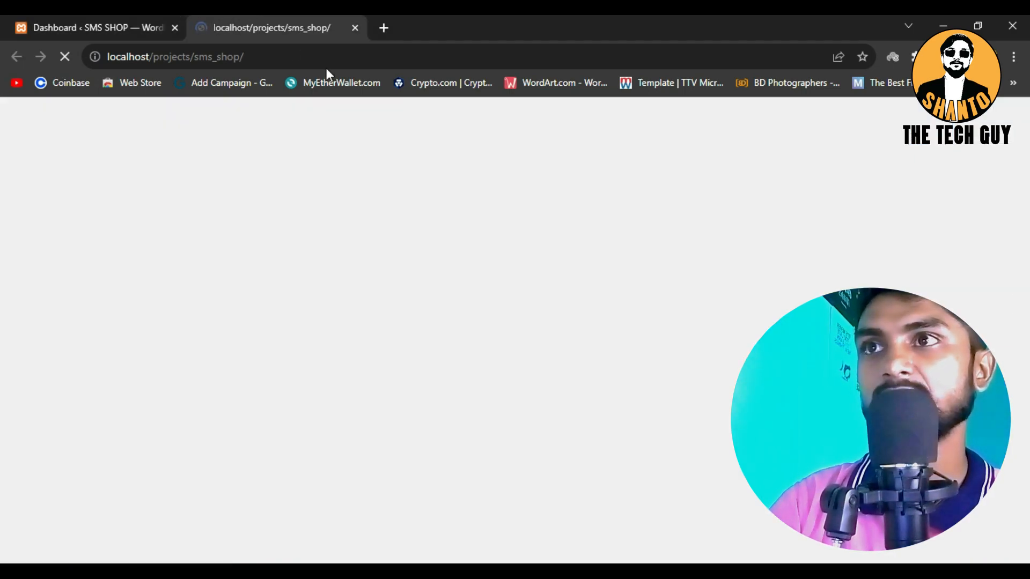
pyautogui.scroll(-8, 613, 264)
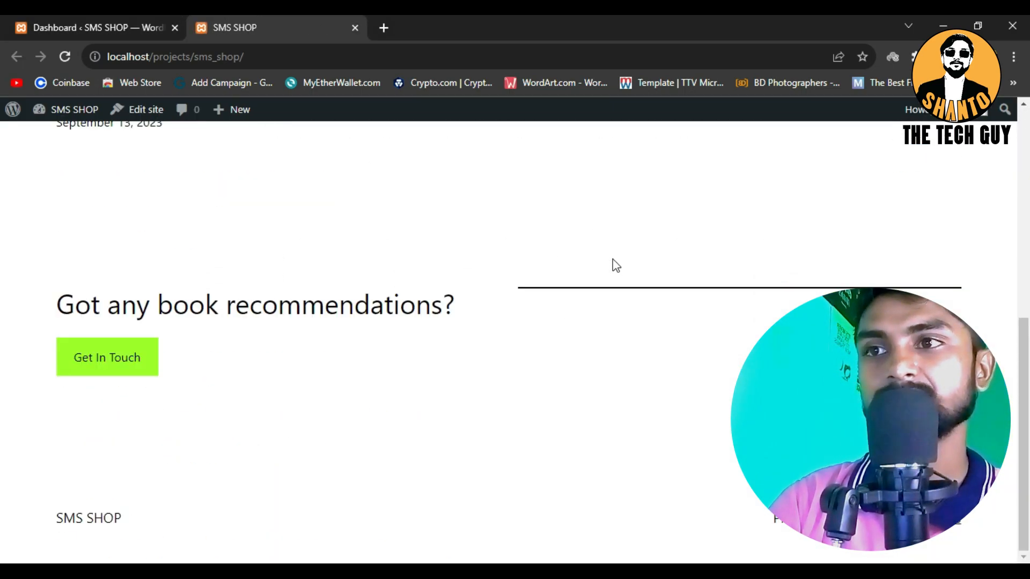
pyautogui.scroll(8, 614, 265)
# Return to the dashboard, open the installed themes and activate Twenty Twenty-Two
pyautogui.click(115, 18)
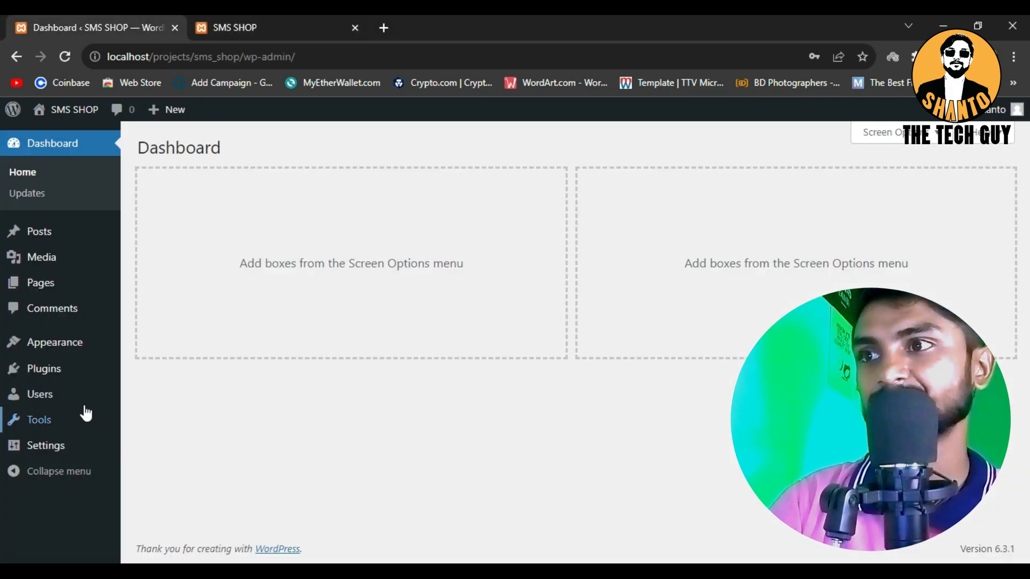
pyautogui.moveTo(51, 345)
pyautogui.click(159, 348)
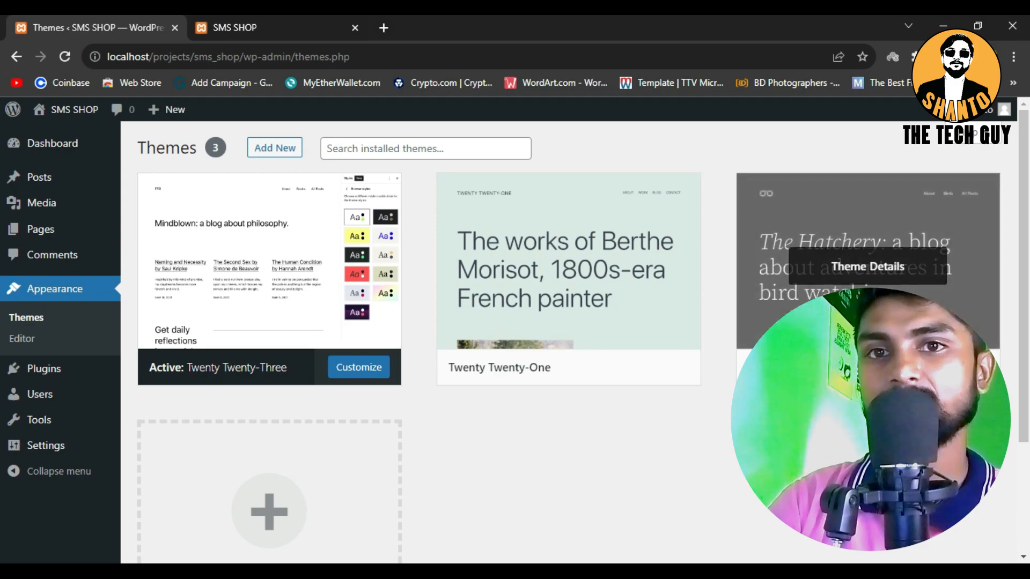
pyautogui.scroll(-2, 513, 359)
pyautogui.scroll(2, 590, 364)
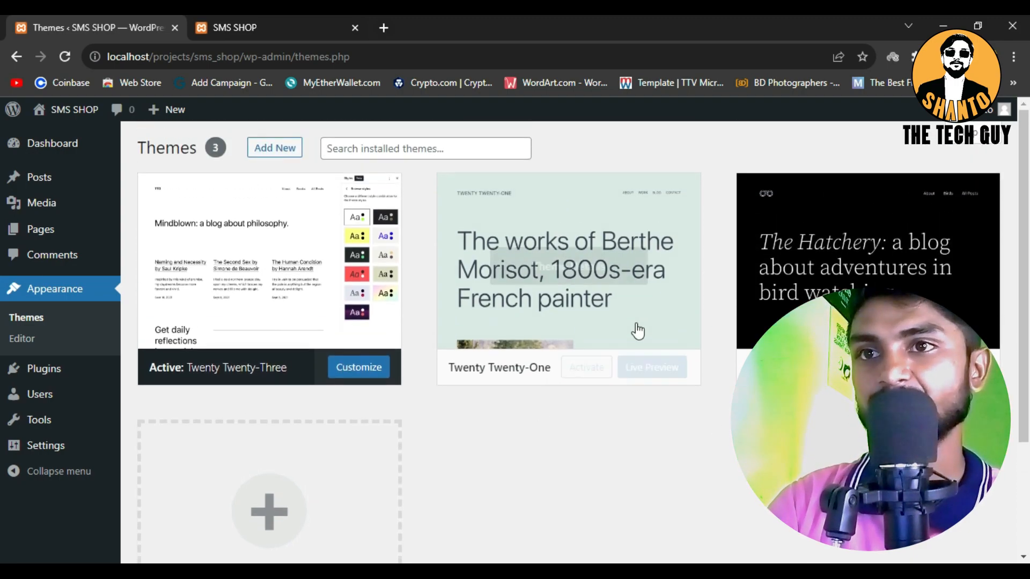
pyautogui.click(886, 367)
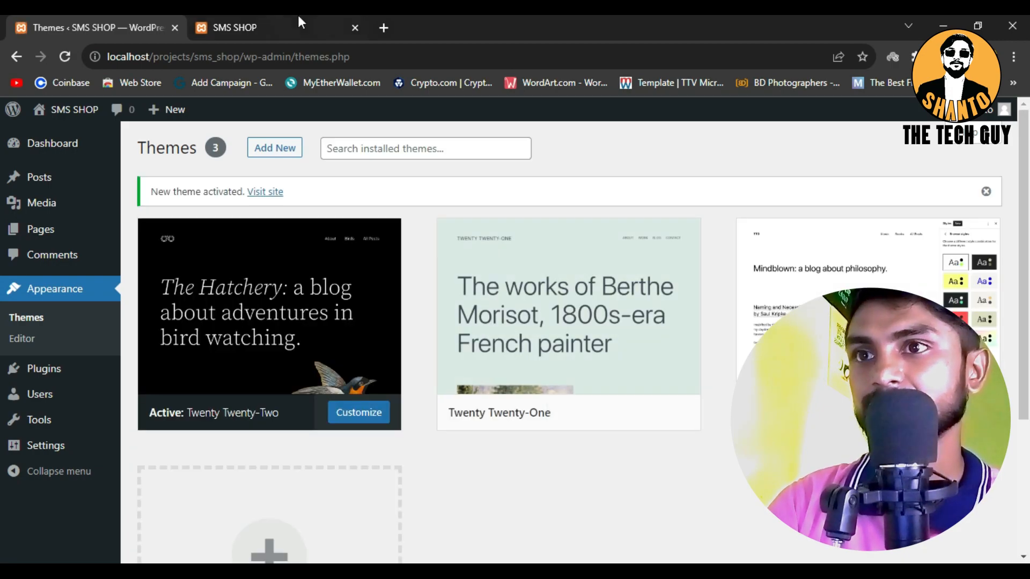
# Reload the live SMS SHOP site and examine its home page in the Twenty Twenty-Two theme
pyautogui.click(299, 23)
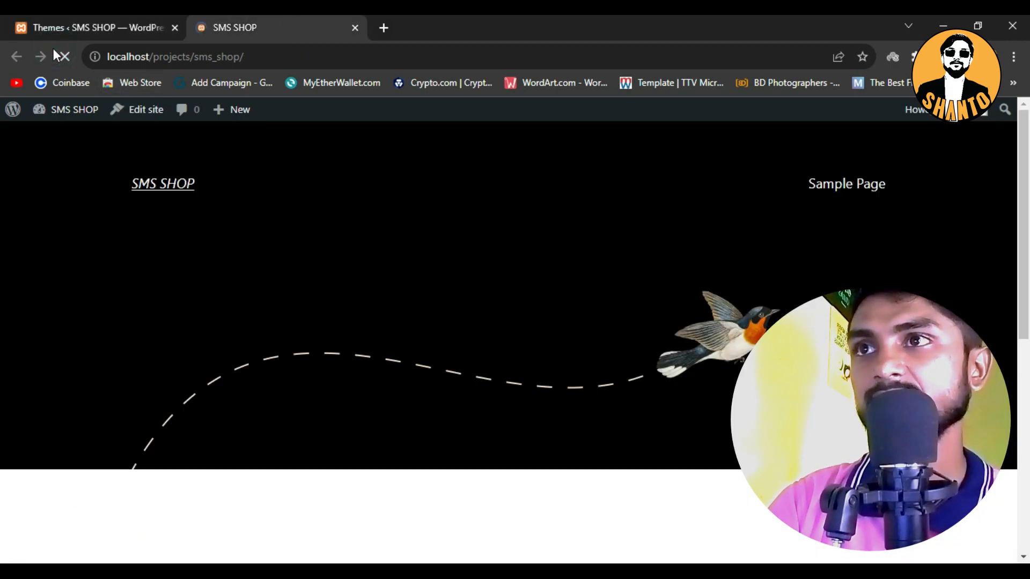
pyautogui.scroll(-7, 828, 258)
pyautogui.scroll(7, 833, 267)
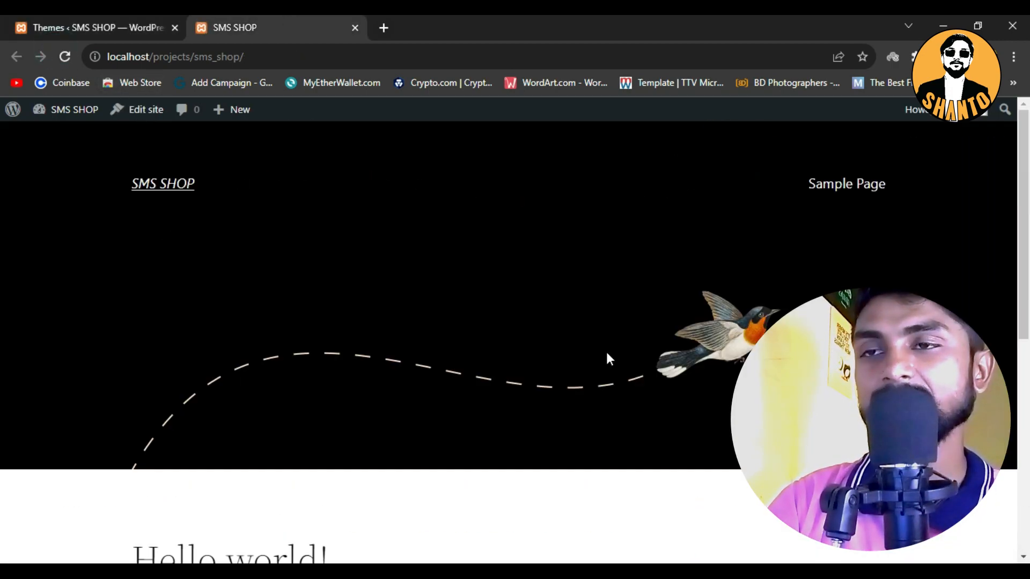
# Go back to the installed themes and activate Twenty Twenty-One
pyautogui.click(70, 26)
pyautogui.moveTo(609, 437)
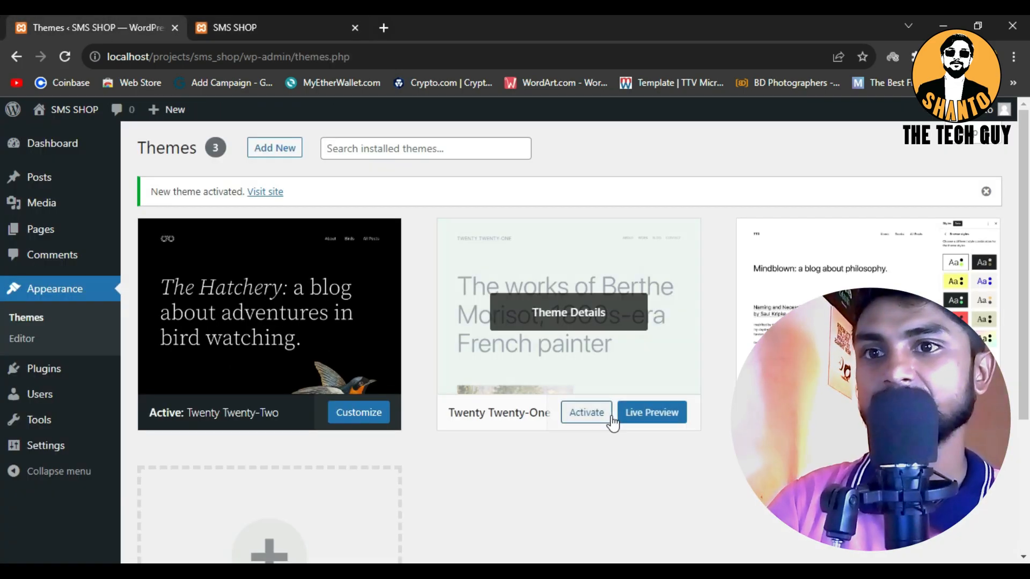
pyautogui.click(588, 416)
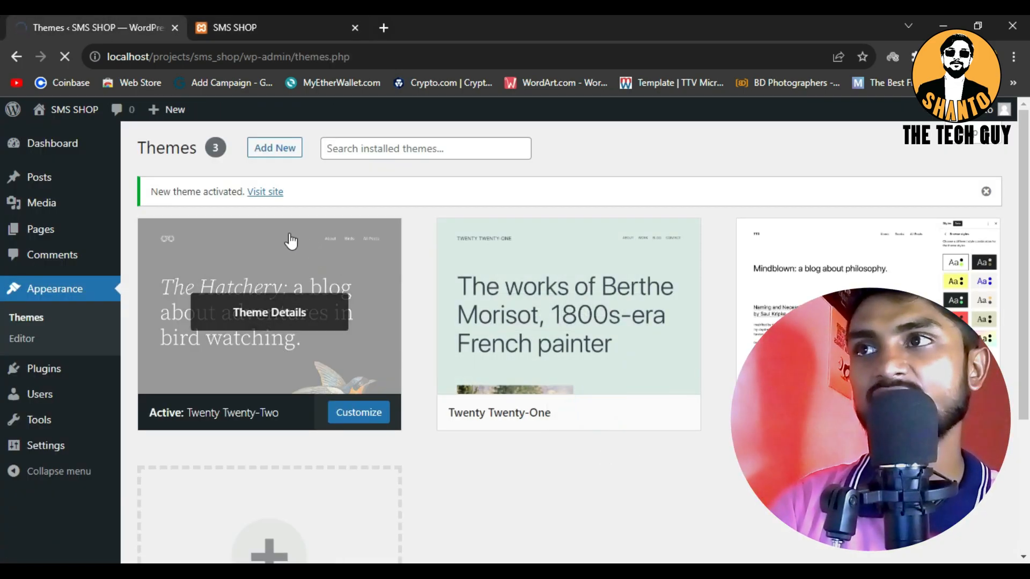
# Reload the live SMS SHOP site and examine its home page in the Twenty Twenty-One theme
pyautogui.click(252, 18)
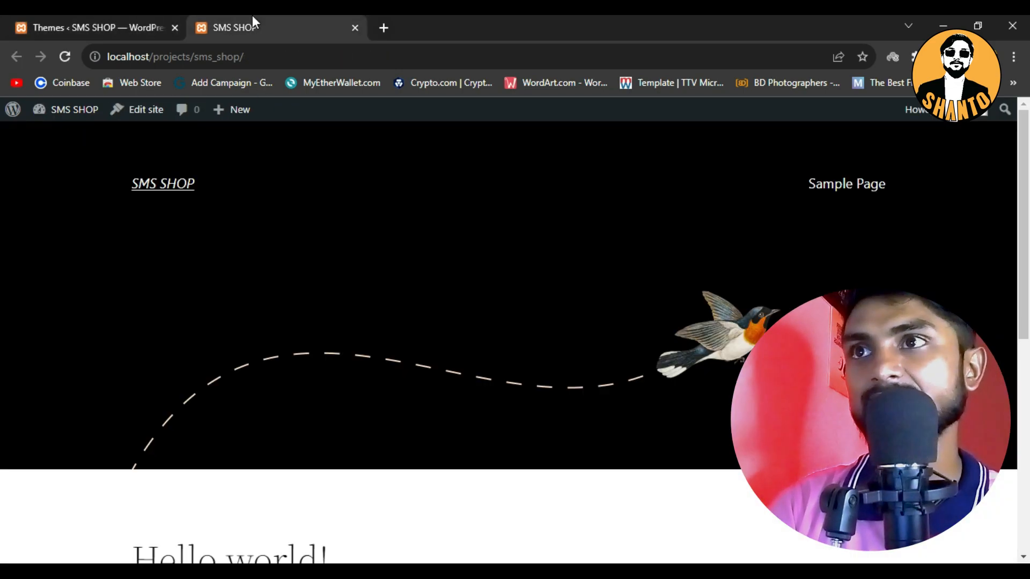
pyautogui.click(62, 56)
pyautogui.scroll(-5, 456, 365)
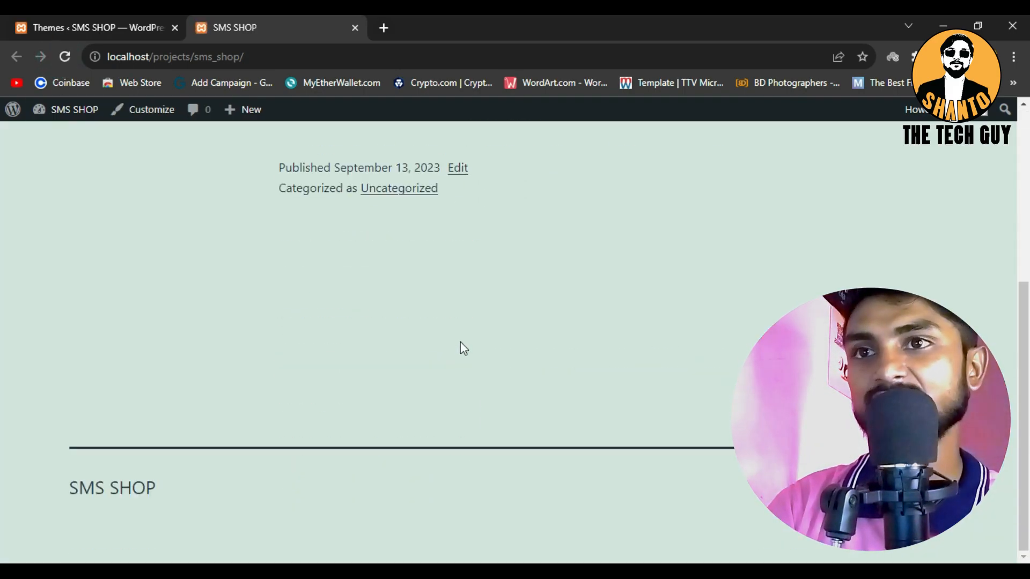
pyautogui.scroll(5, 460, 343)
# Return to the Themes page and look over the installed themes and the option for adding a new one
pyautogui.click(102, 20)
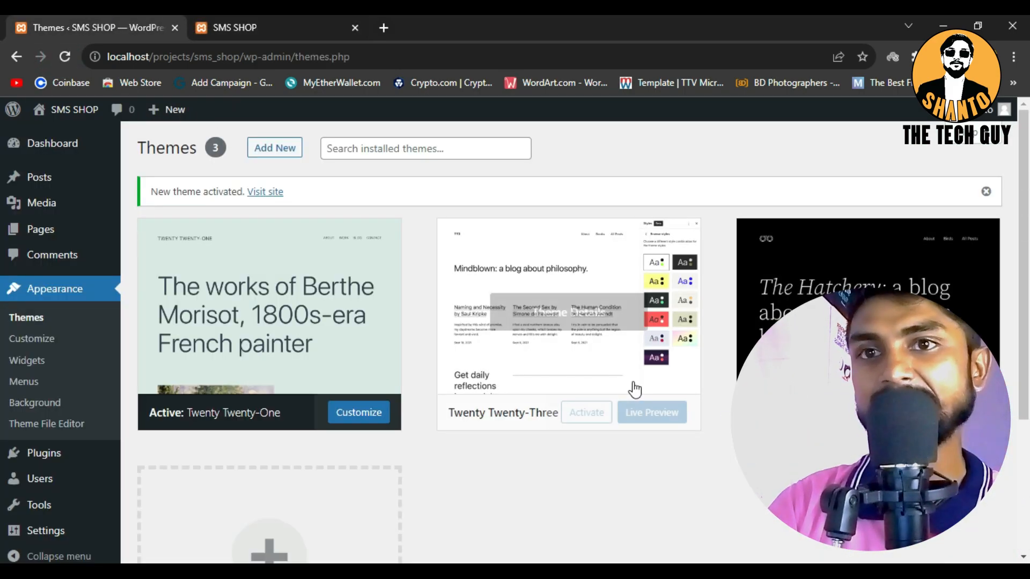
pyautogui.scroll(-4, 644, 370)
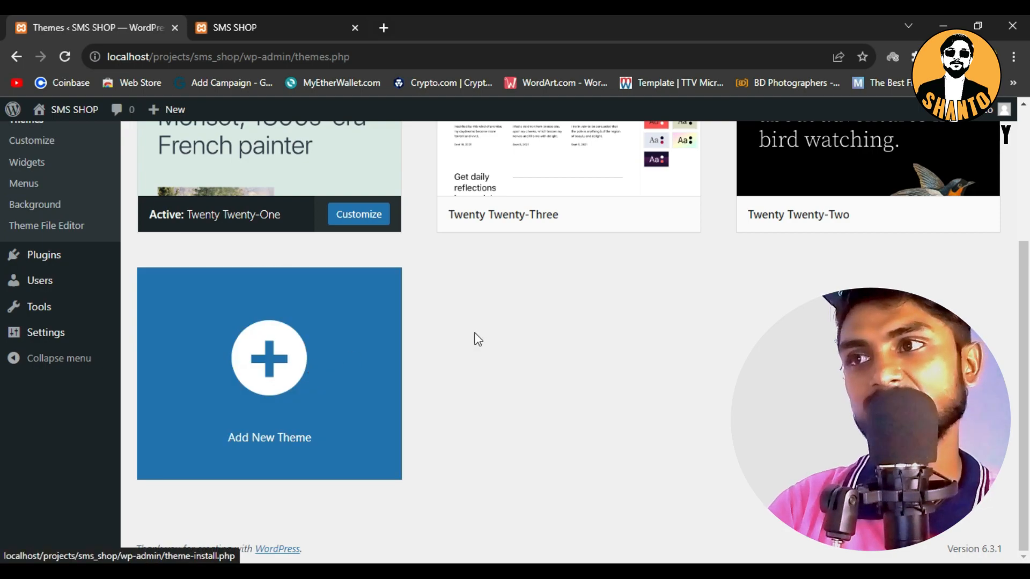
pyautogui.scroll(4, 474, 338)
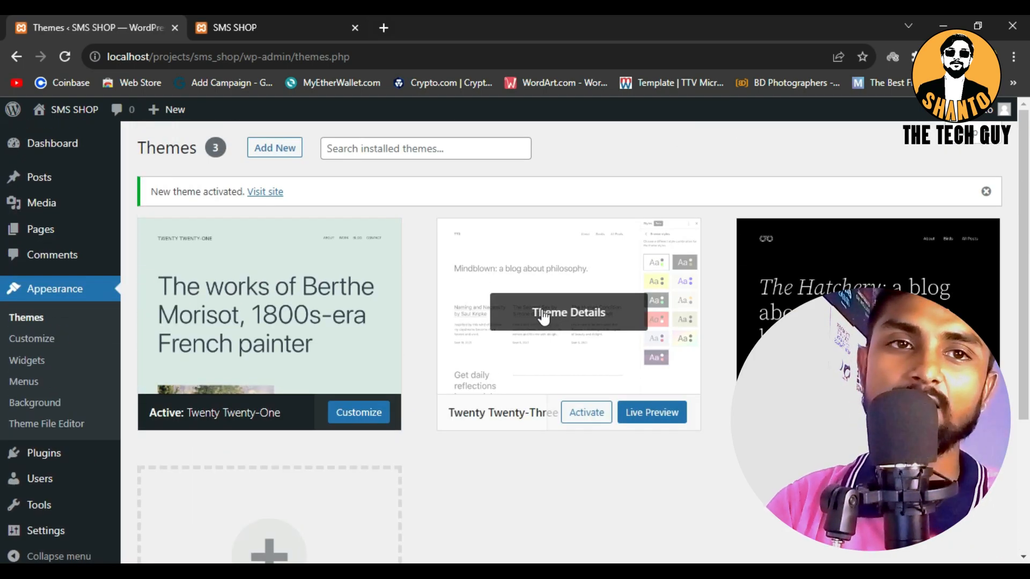